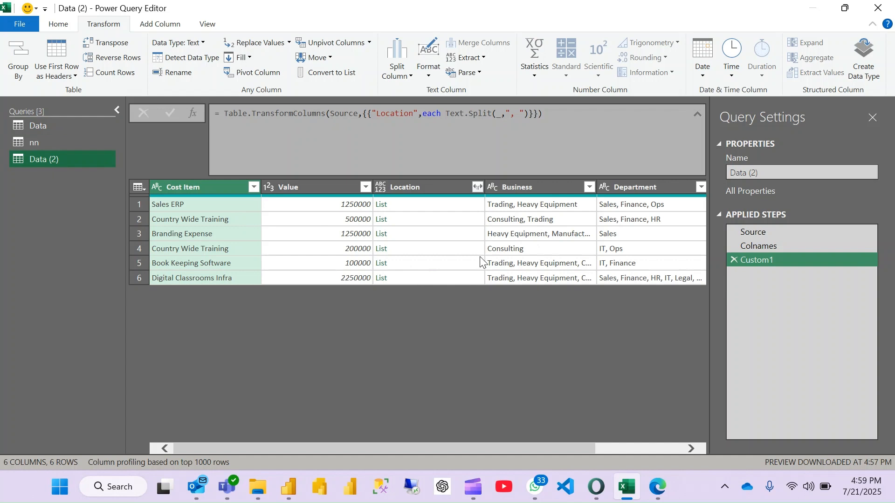
- Delete the Colnames step and every step after it from the Data (2) query
scroll(480, 257, left, 3)
right_click(751, 246)
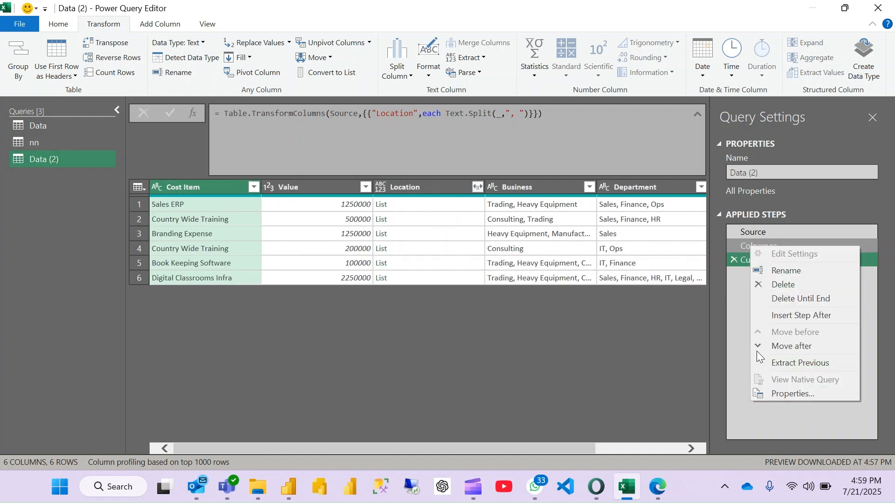
click(813, 298)
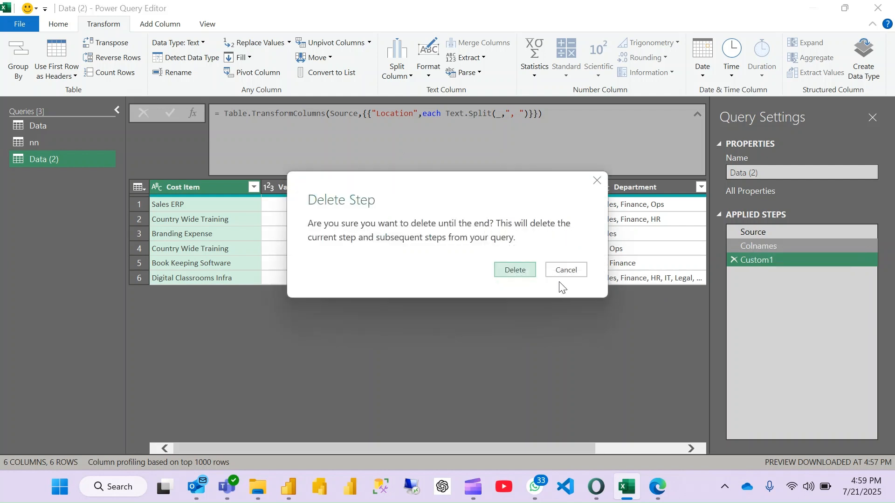
click(516, 271)
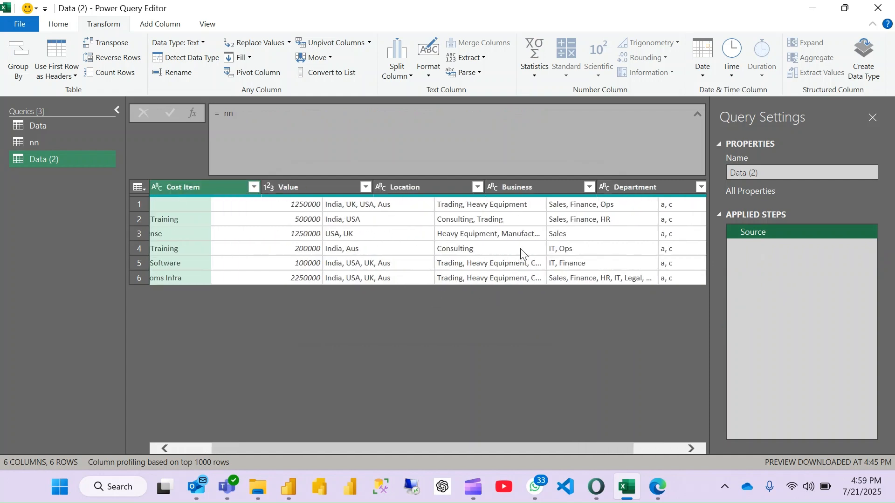
scroll(520, 248, right, 3)
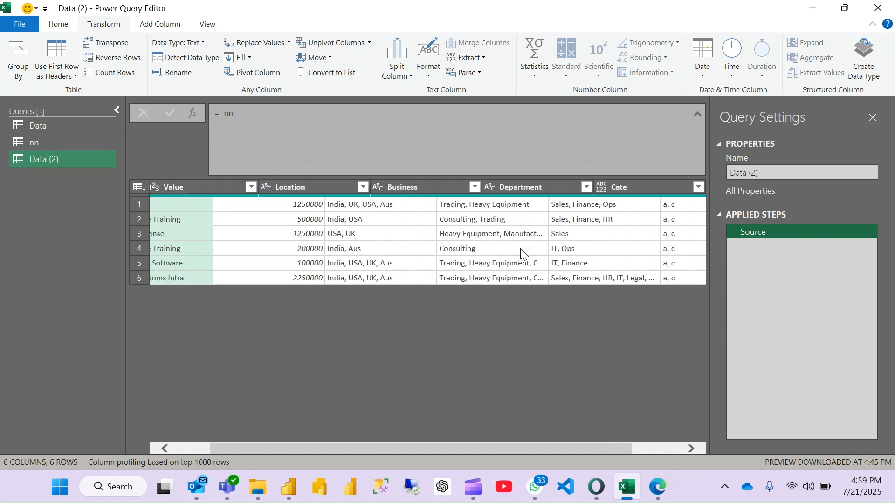
scroll(520, 248, left, 2)
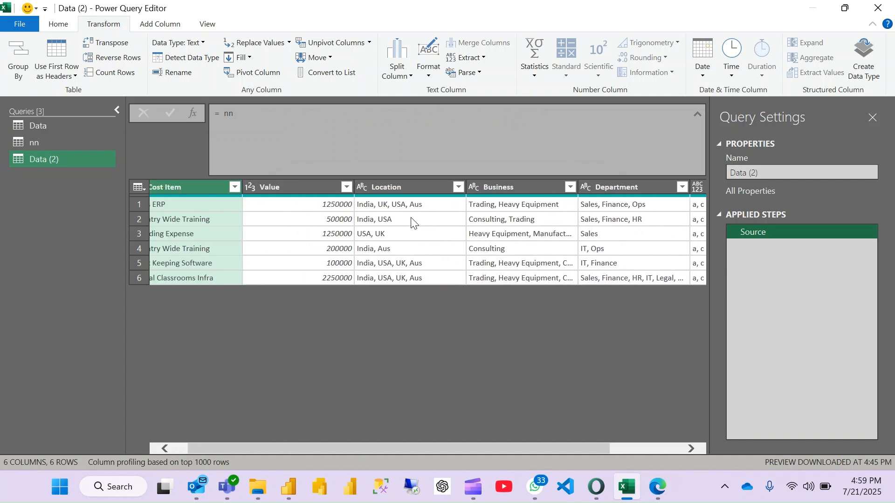
scroll(412, 223, left, 1)
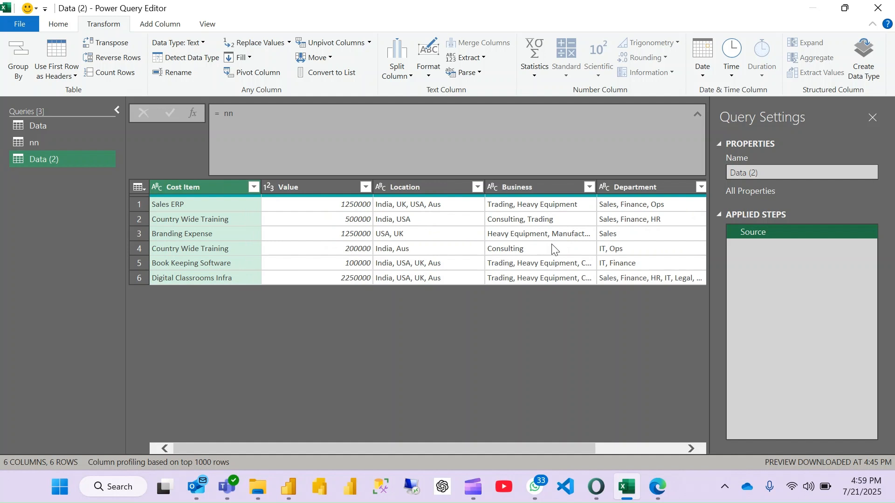
scroll(553, 249, right, 5)
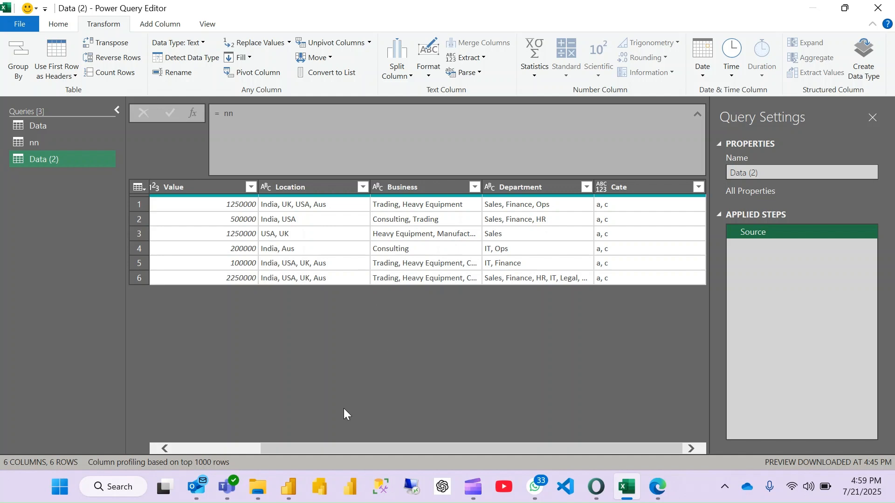
- Switch to File Explorer, launch ZoomIt64 from the ZoomIt folder in Downloads, and close the folder window
click(267, 482)
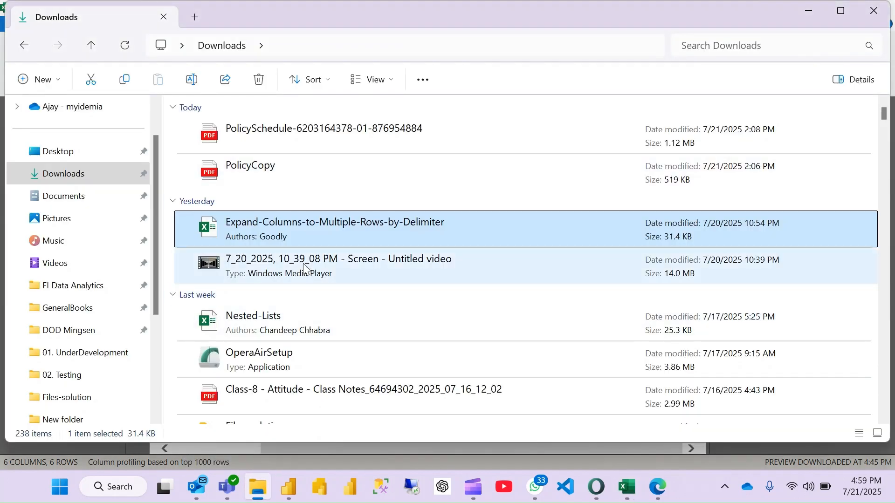
scroll(299, 324, down, 2)
scroll(299, 324, down, 4)
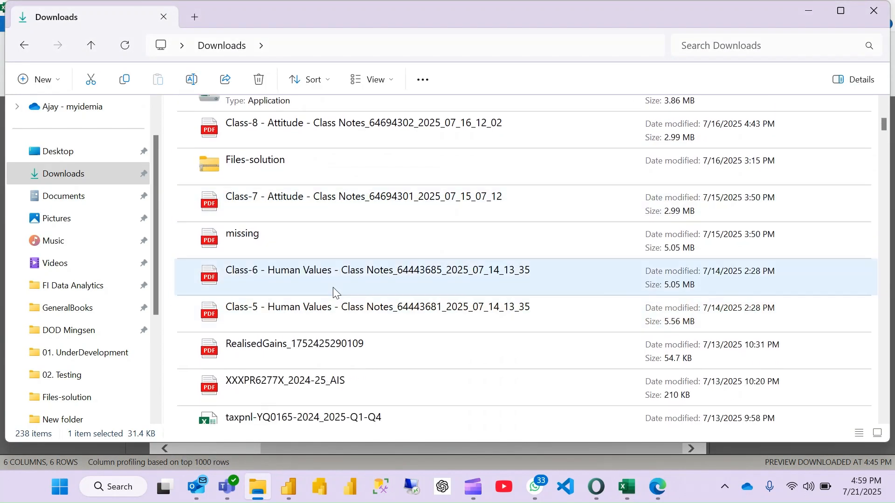
scroll(320, 357, down, 4)
scroll(321, 357, down, 8)
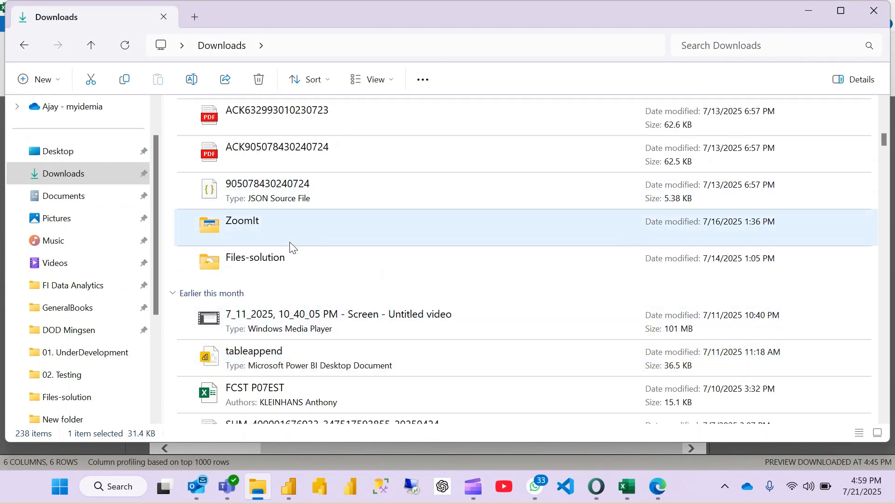
double_click(282, 225)
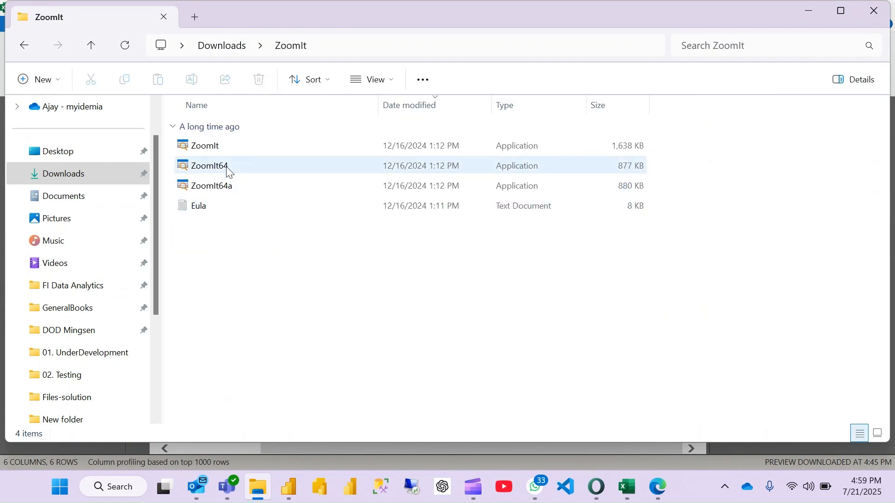
double_click(227, 167)
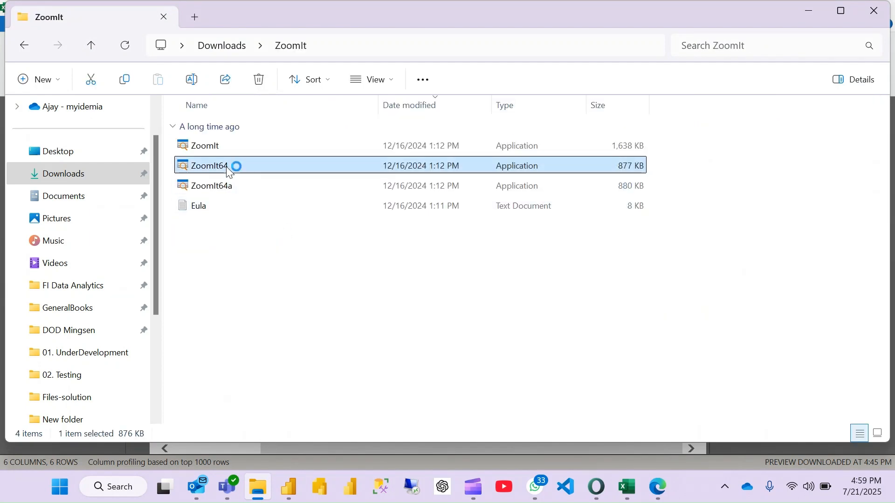
click(874, 11)
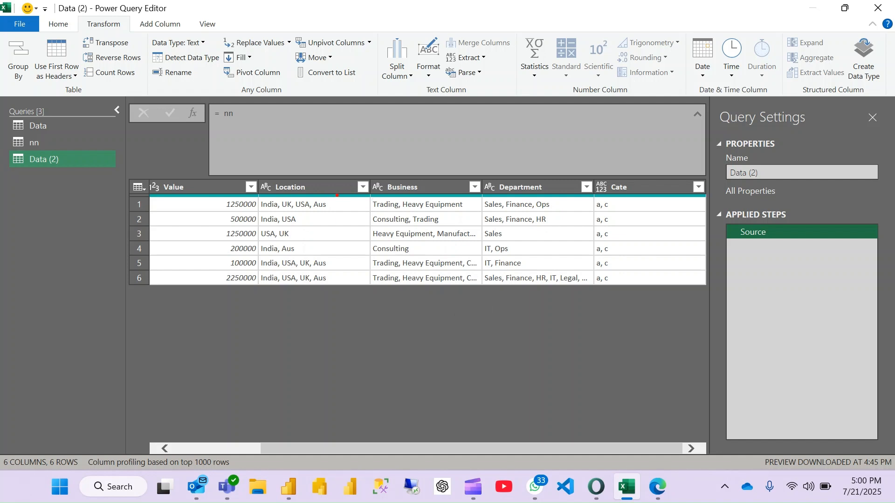
- Mark the Location, Business, Department and Cate headers with a temporary red rectangle, and review the table's columns
mouse_move(257, 171)
mouse_down()
mouse_move(475, 202)
mouse_move(704, 204)
mouse_up()
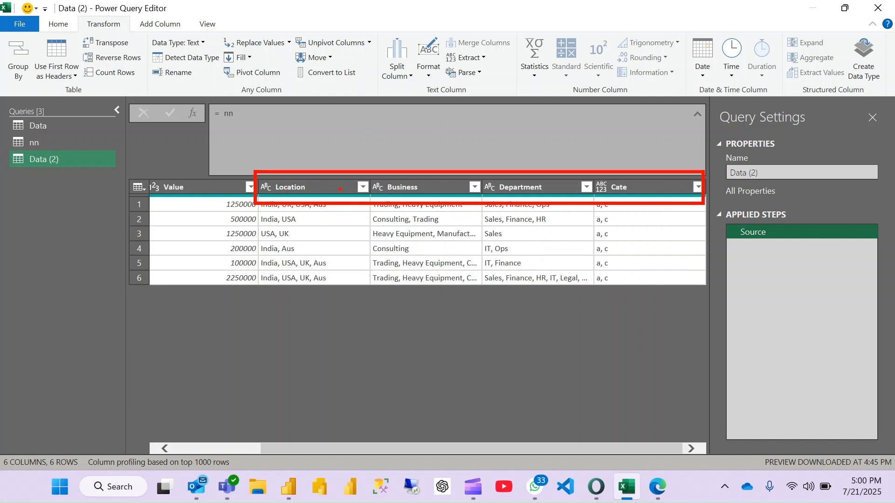
key(Escape)
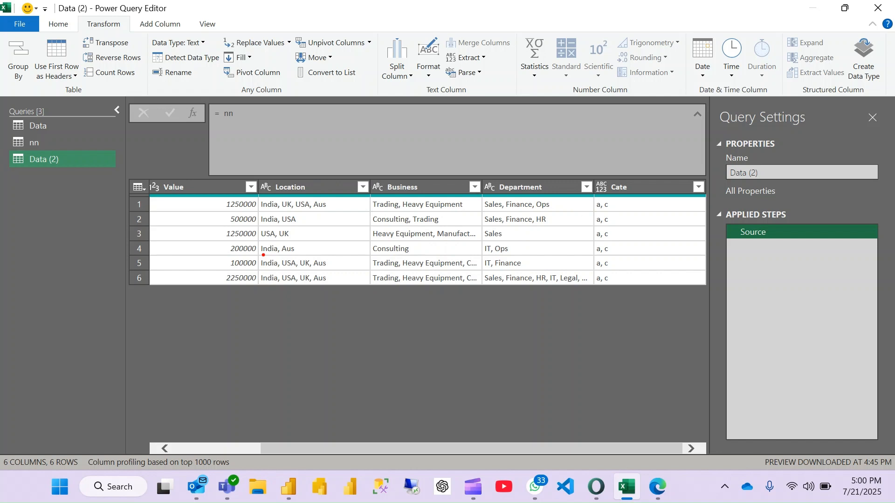
scroll(169, 236, left, 3)
click(170, 233)
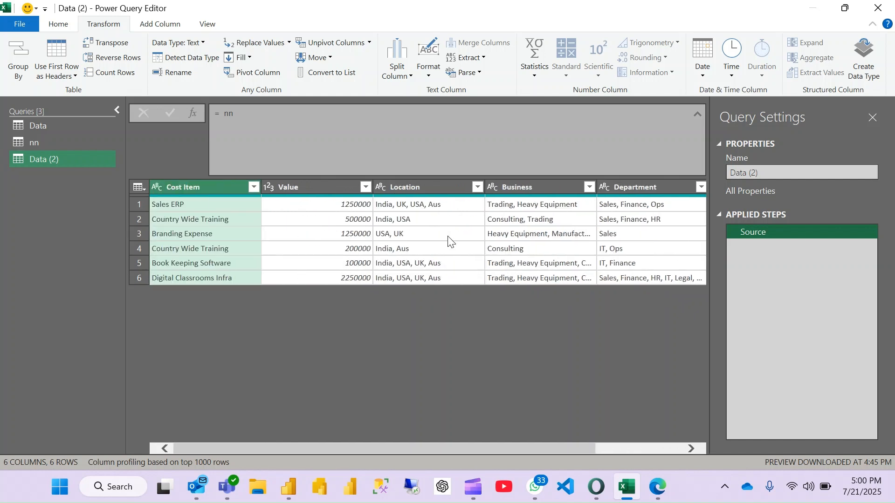
scroll(503, 249, right, 5)
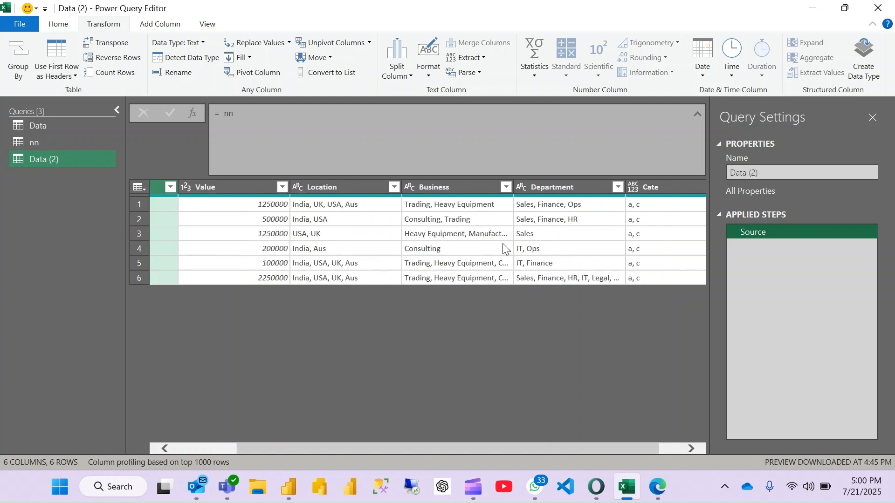
scroll(504, 250, left, 2)
scroll(503, 250, left, 1)
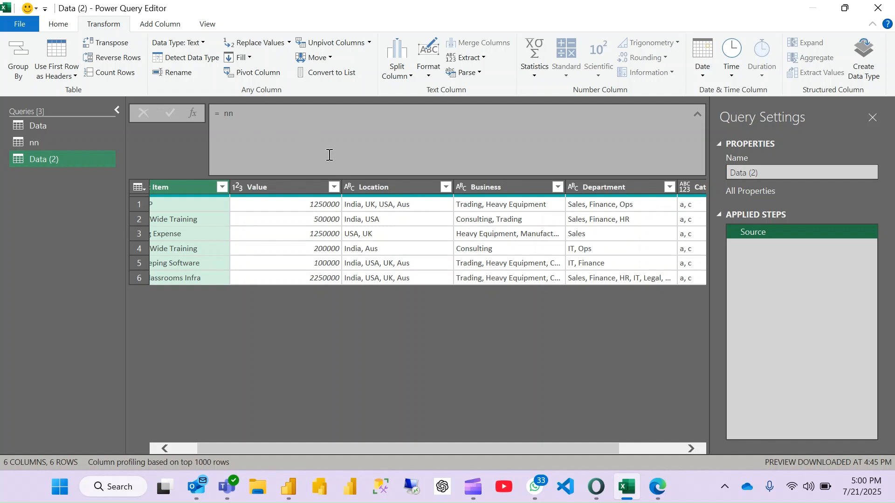
- Wrap the Source step's table reference in a column-name function so the formula reads = Table.ColumnNames(nn)
click(223, 114)
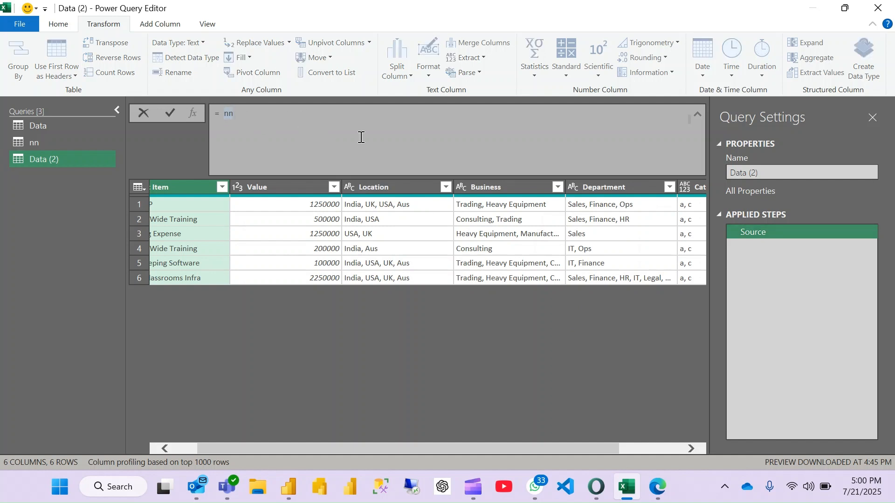
text(table)
text(()
text(col)
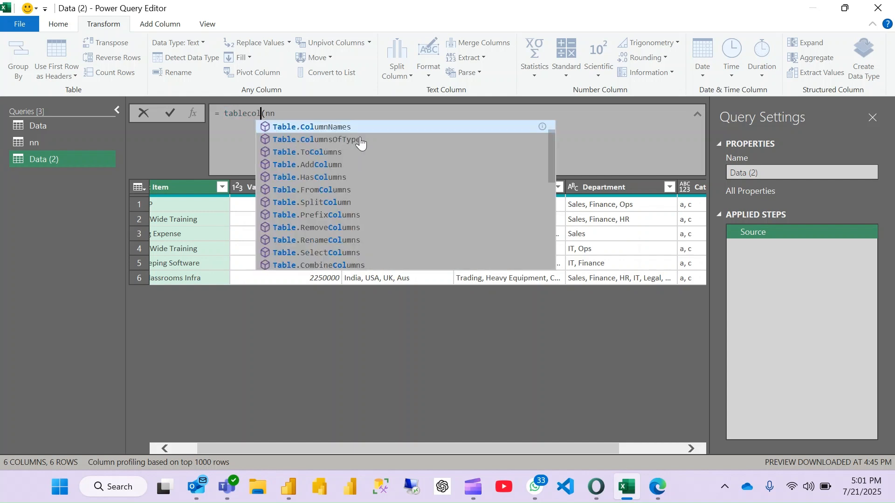
key(Tab)
key(Right)
key(Right)
key(Right)
text())
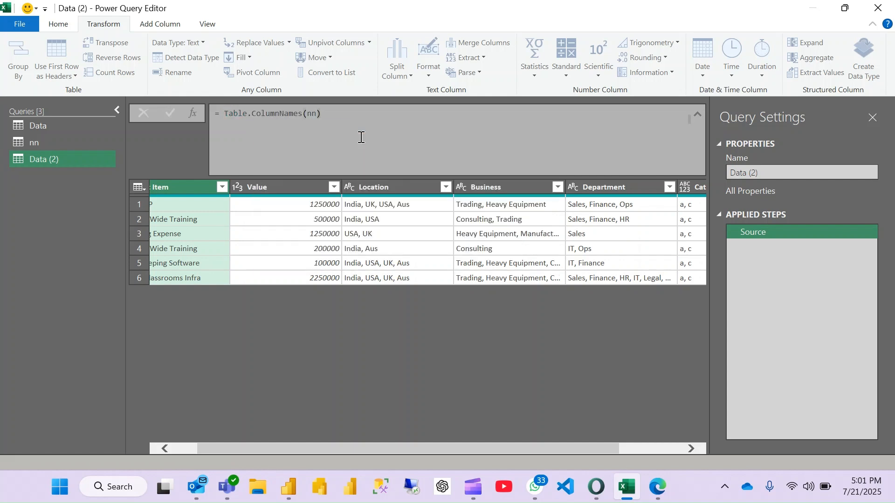
key(Return)
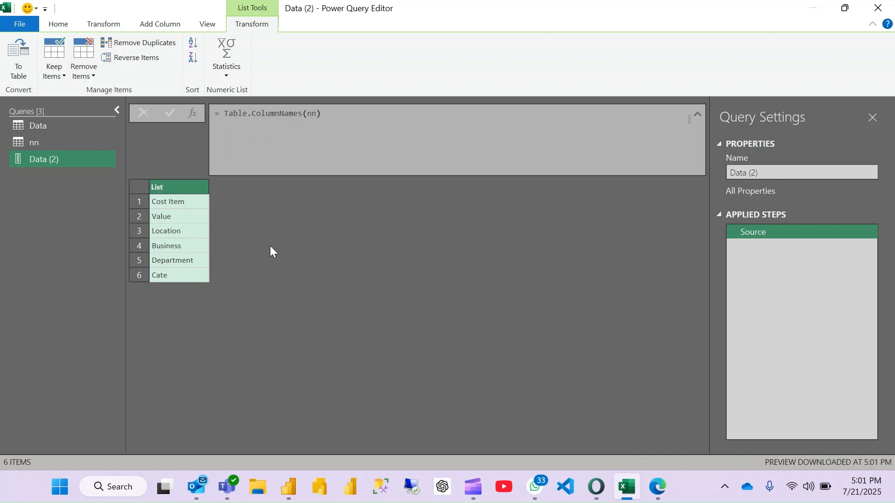
- Skip the first two column names by changing the Source formula to = List.Skip(Table.ColumnNames(nn),2)
double_click(226, 114)
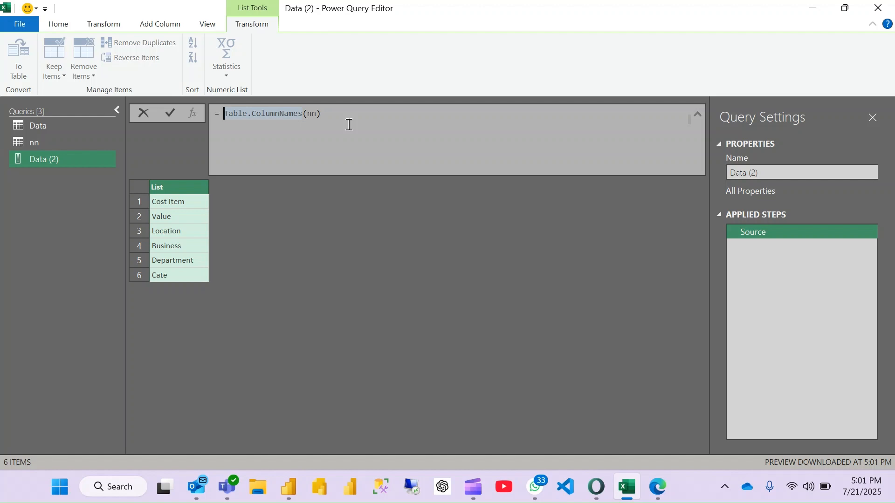
key(Left)
text(()
key(Left)
text(list)
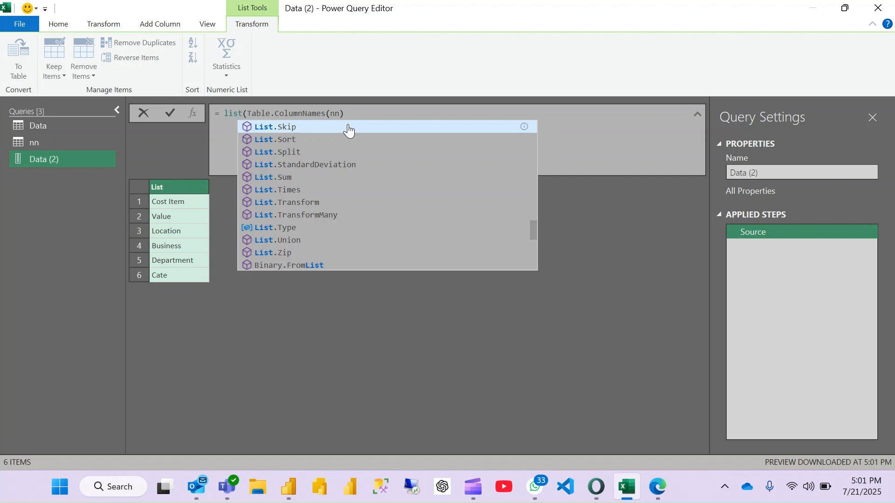
click(349, 127)
key(Right)
key(Right)
key(Right)
key(Right)
key(Right)
key(Right)
key(Right)
key(Right)
key(Right)
key(Right)
key(Right)
key(Right)
key(Right)
key(Right)
key(Right)
key(Right)
key(Right)
key(Right)
key(Right)
key(Right)
key(Right)
key(Right)
text(,2))
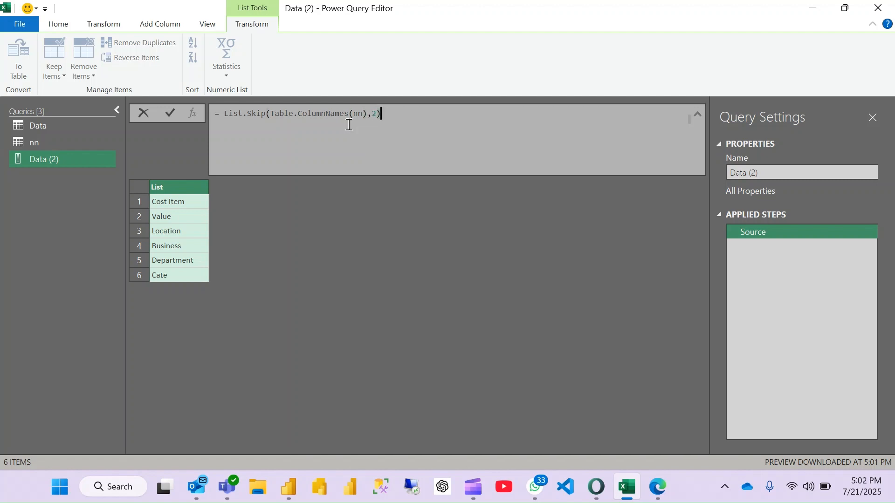
key(Return)
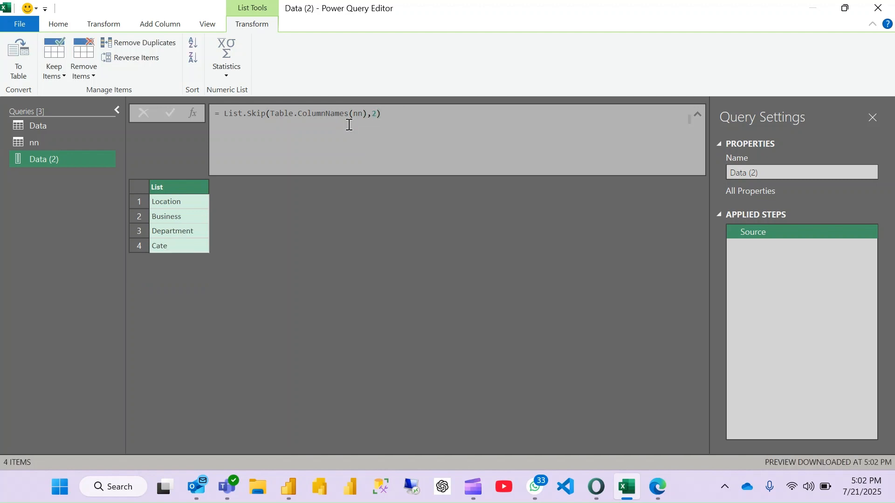
- Copy the List.Skip expression and set the Source step's formula back to = nn
drag(397, 114, 226, 114)
key(ctrl+c)
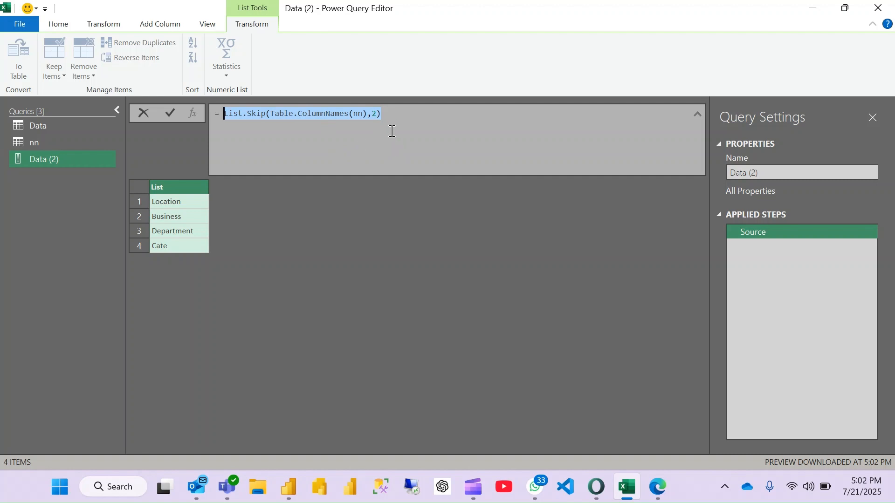
text(nn)
key(Return)
click(368, 69)
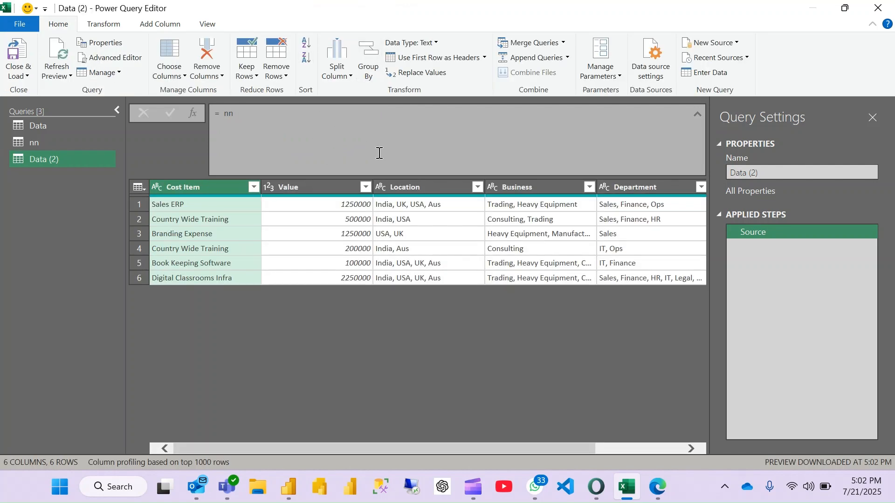
- Add a custom step after Source with the formula = List.Skip(Table.ColumnNames(nn),2)
click(196, 115)
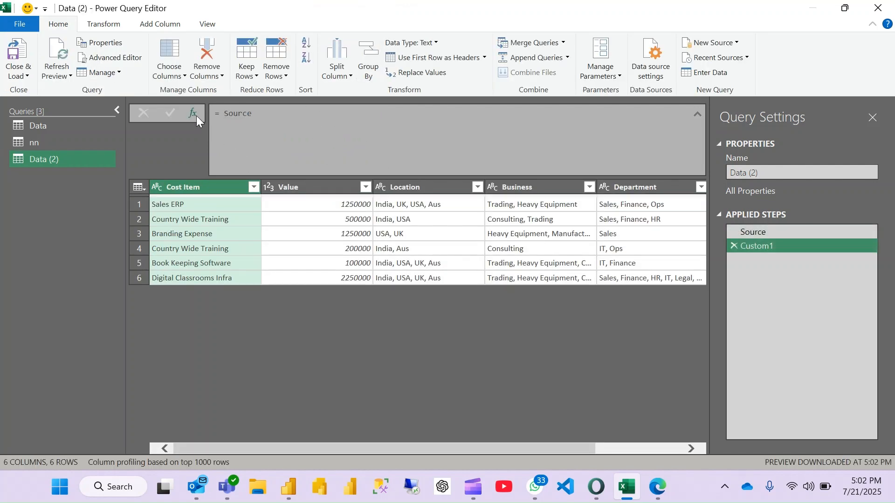
drag(257, 114, 223, 115)
key(ctrl+v)
key(Return)
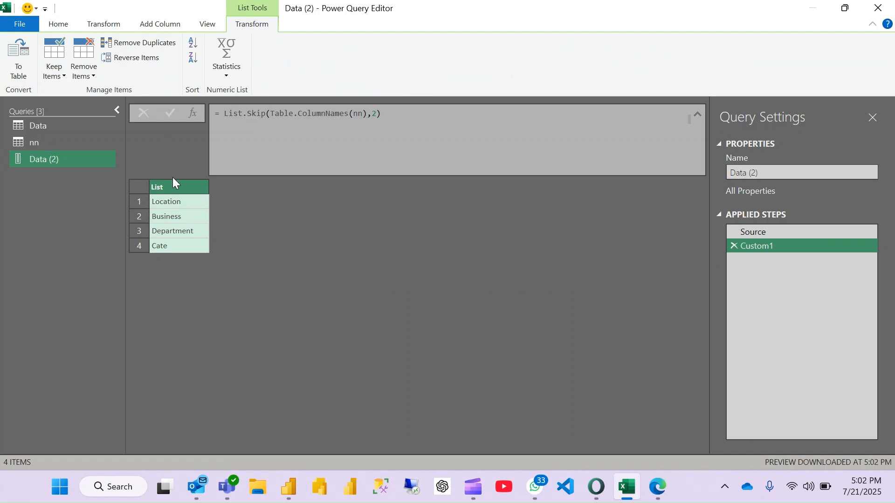
- Rename the custom step that holds the List.Skip formula as Colnames
right_click(773, 248)
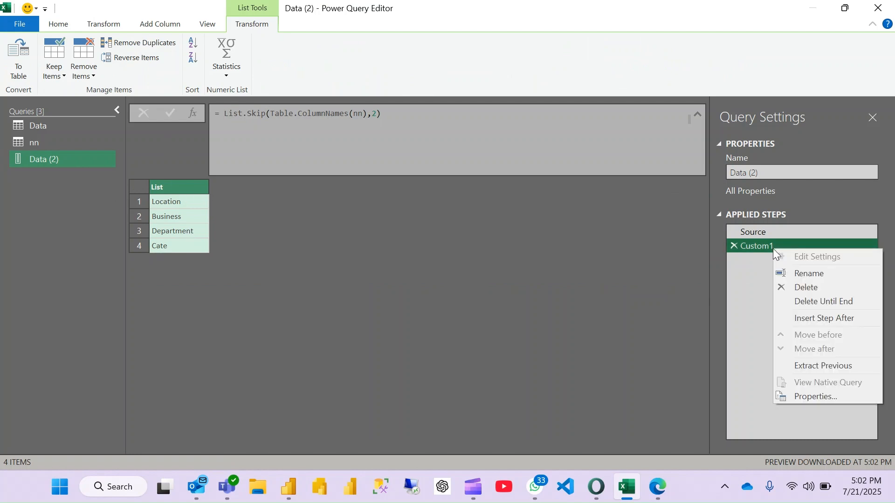
click(824, 275)
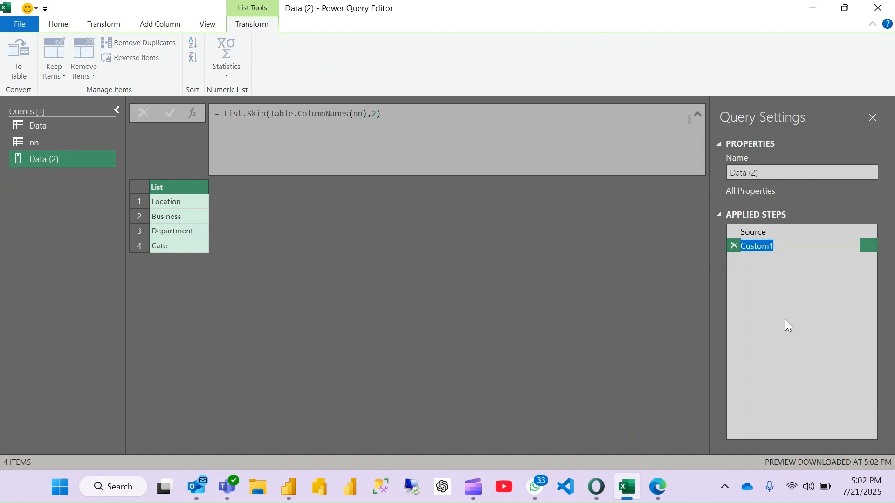
text(Colnames)
key(Return)
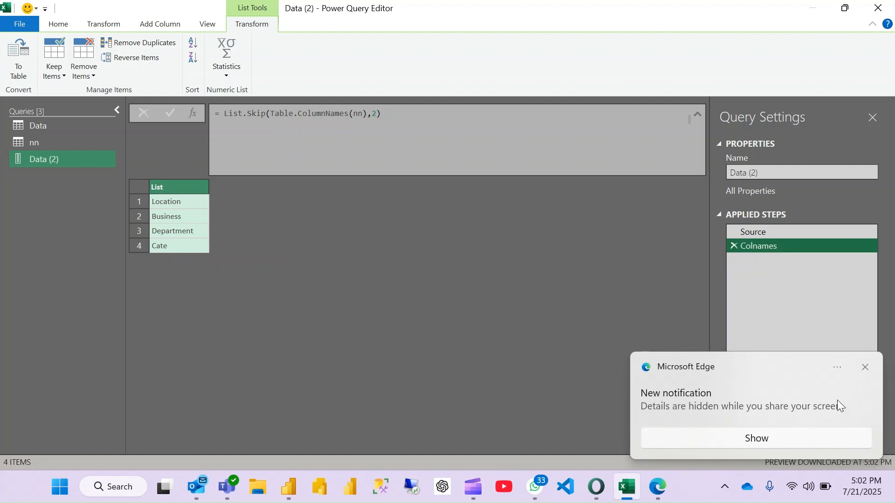
- Add a custom step after Colnames with the formula = Source
click(865, 368)
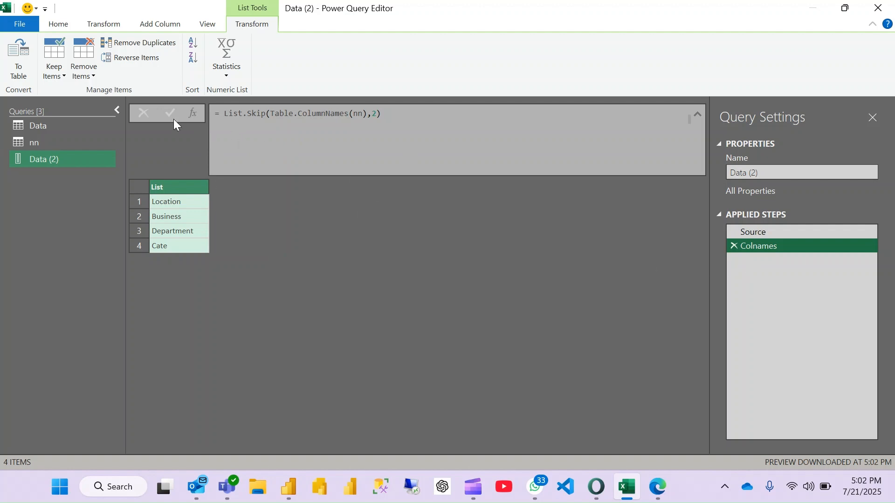
click(194, 113)
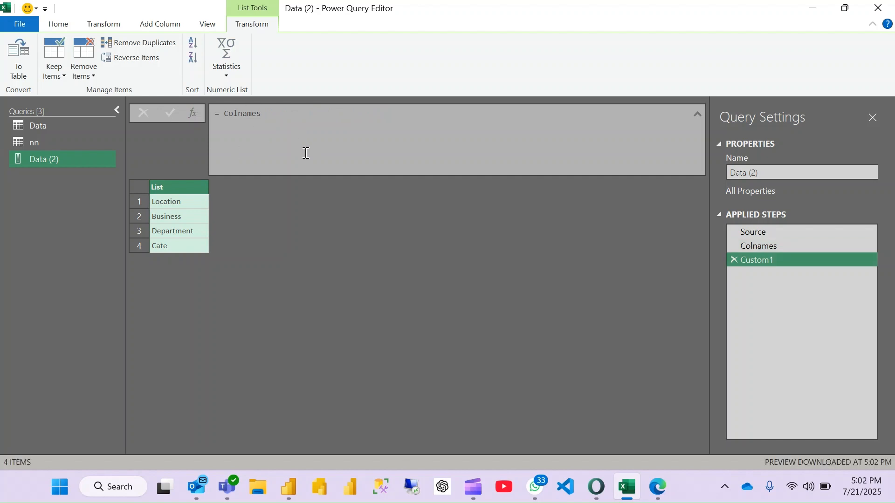
click(279, 119)
key(BackSpace)
key(BackSpace)
key(BackSpace)
key(BackSpace)
key(BackSpace)
key(BackSpace)
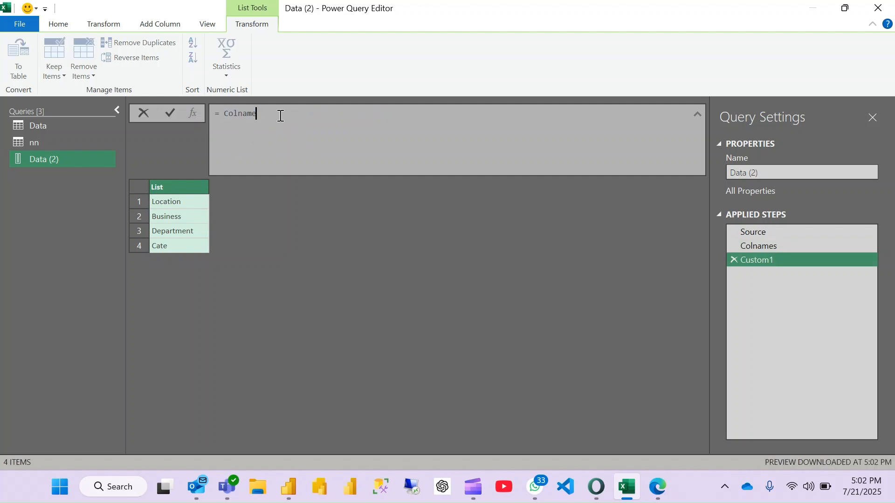
key(BackSpace)
key(BackSpace)
text(Source)
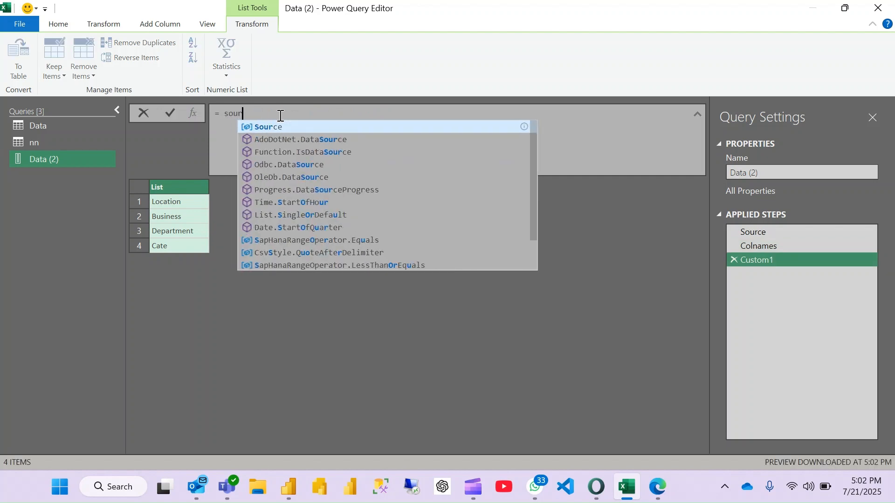
key(Return)
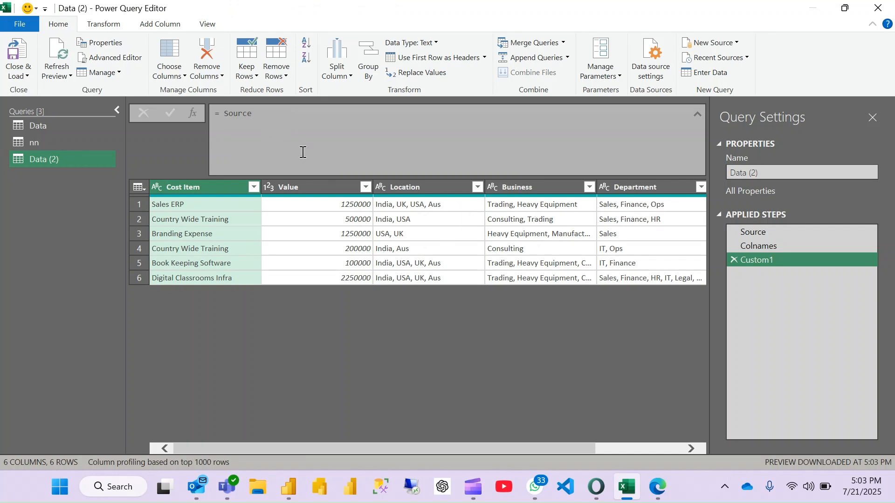
- Insert the Table.TransformColumns function before Source in the Custom1 formula
click(222, 114)
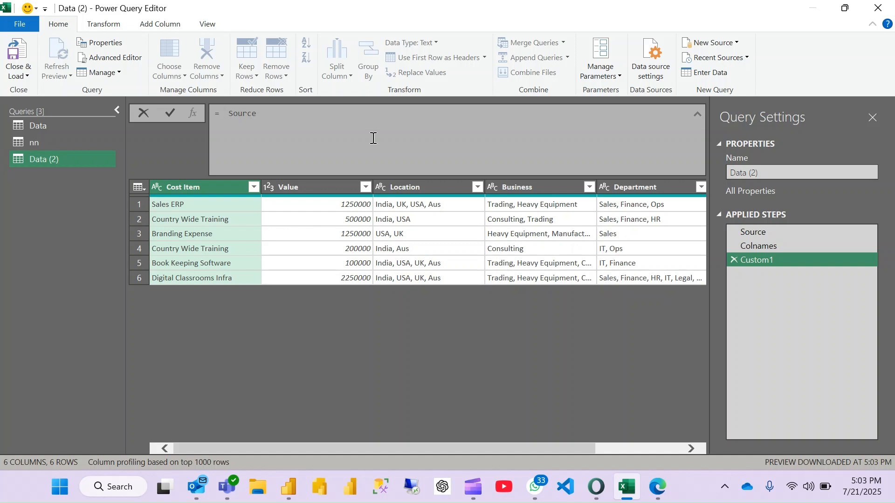
text(table)
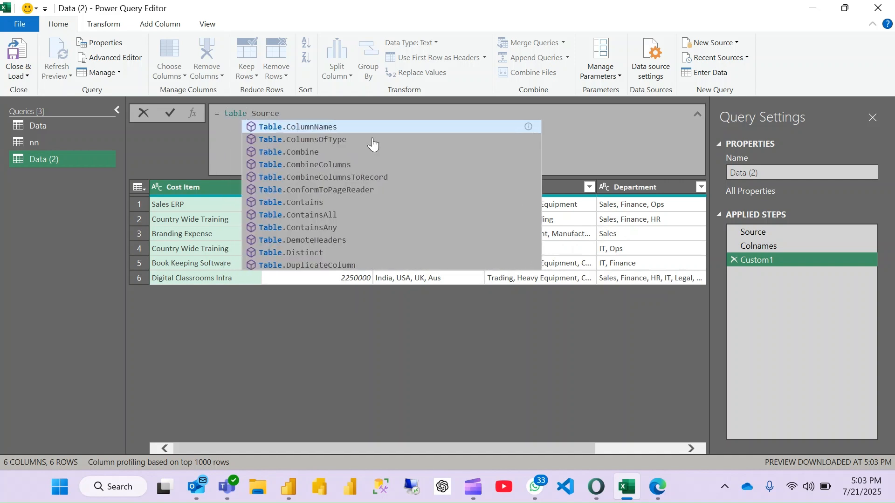
text(.TransformColumnNames)
key(Tab)
key(BackSpace)
key(BackSpace)
key(BackSpace)
key(BackSpace)
key(BackSpace)
text(s)
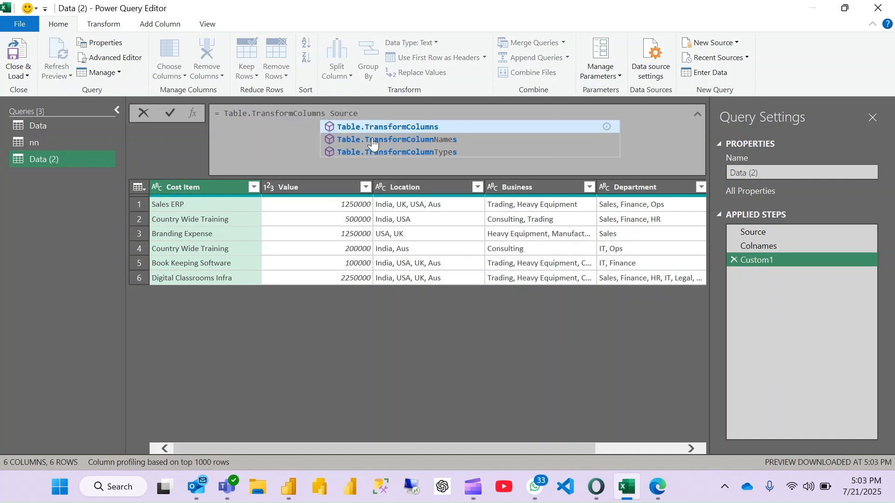
key(Tab)
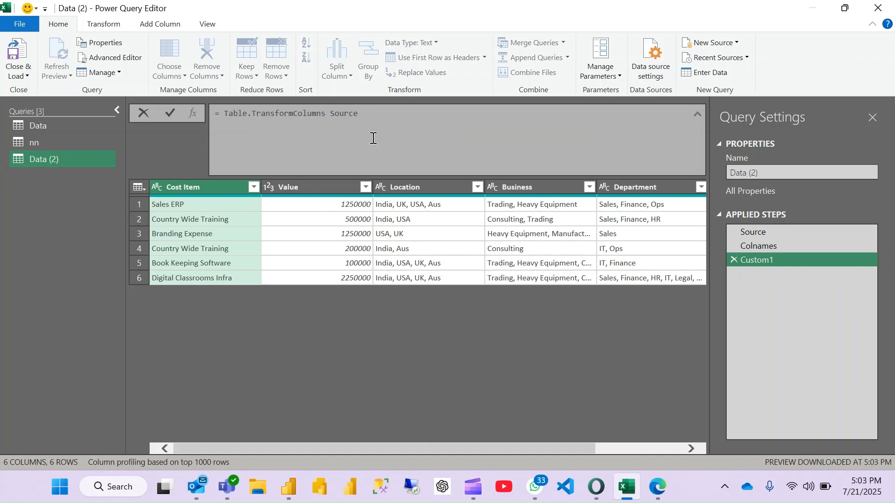
- Make Source the first argument of Table.TransformColumns, followed by a comma for the transform operations
text(()
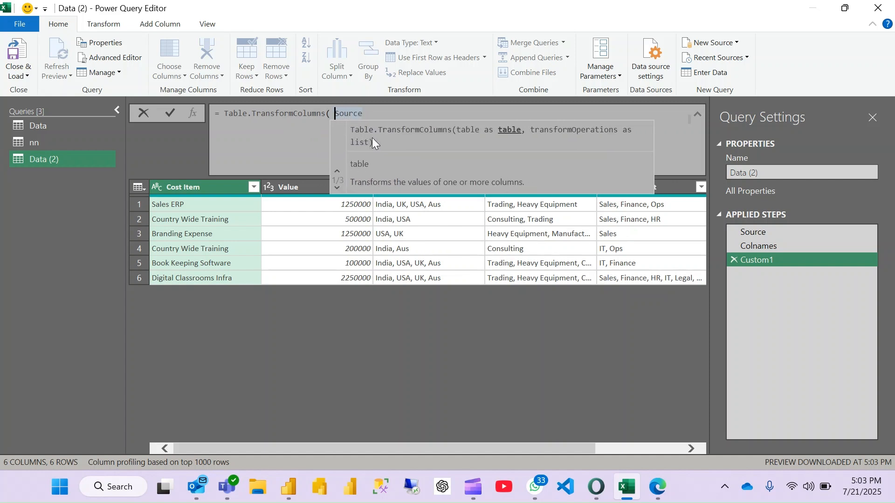
key(BackSpace)
key(Right)
key(Right)
key(Right)
key(Right)
key(Right)
key(Right)
text(,)
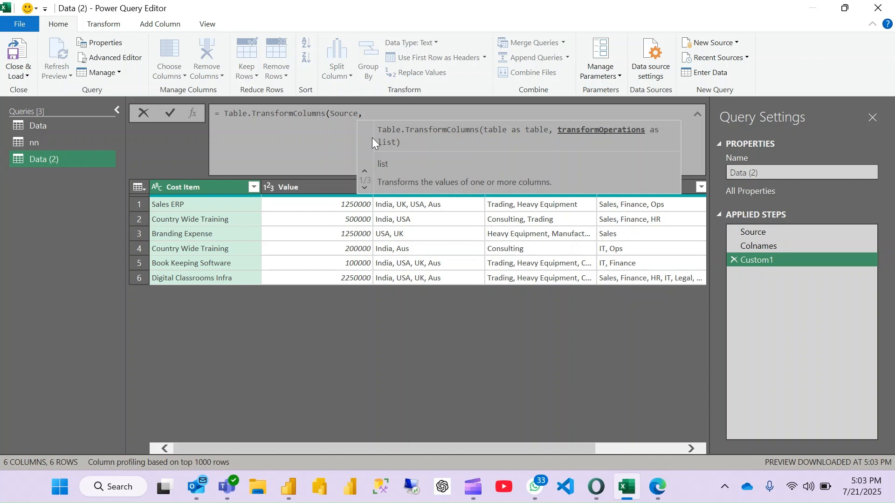
- Start a nested operations list in Table.TransformColumns with "Location" as the column to transform
text({{)
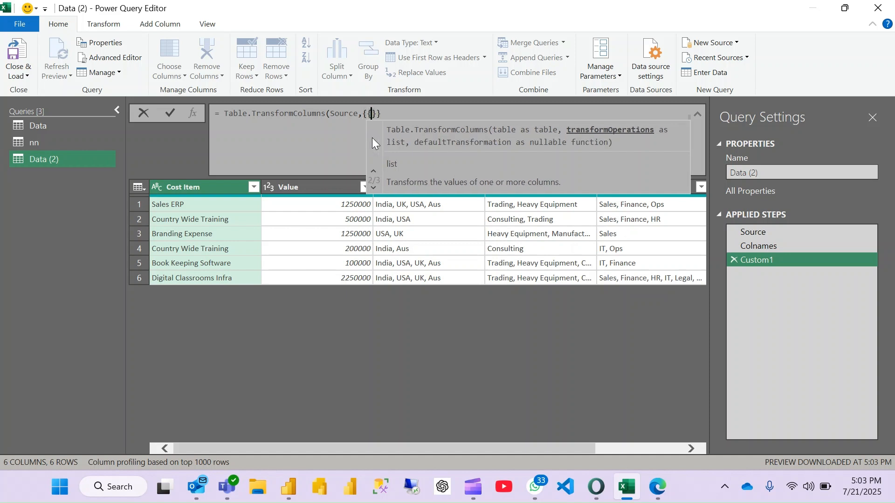
text(")
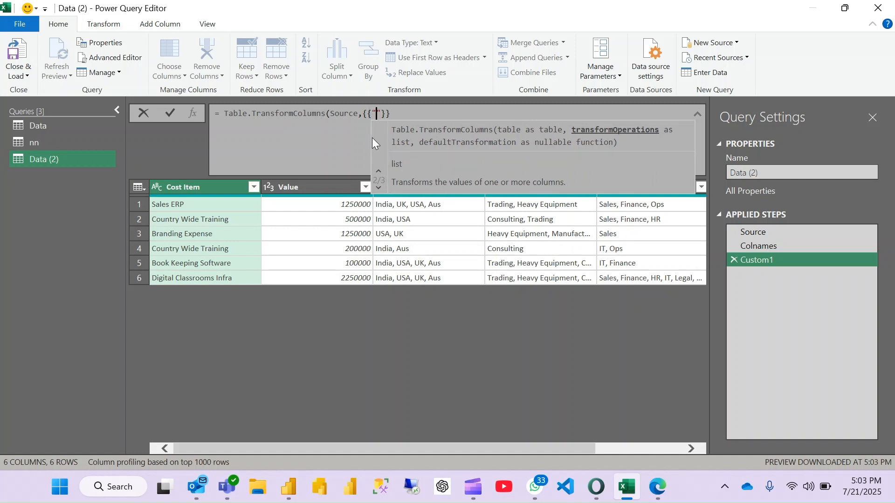
click(353, 151)
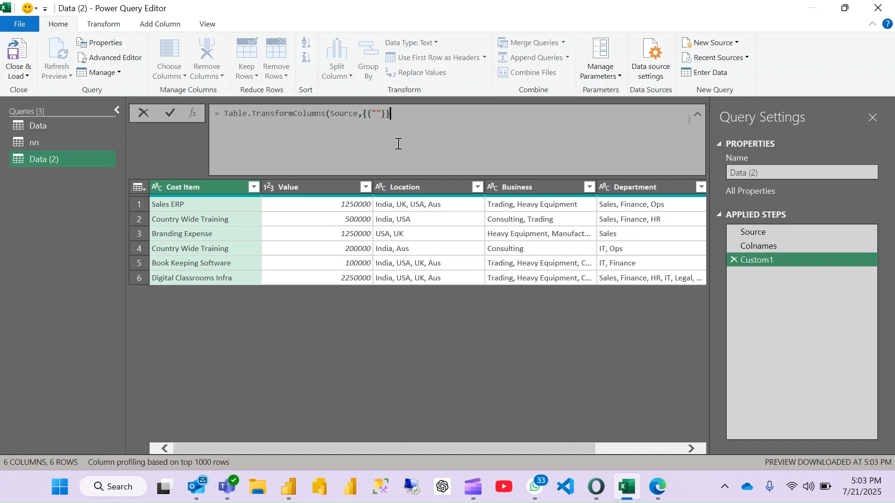
click(377, 114)
mouse_move(369, 170)
mouse_down()
mouse_move(389, 202)
mouse_move(478, 186)
mouse_move(373, 175)
mouse_up()
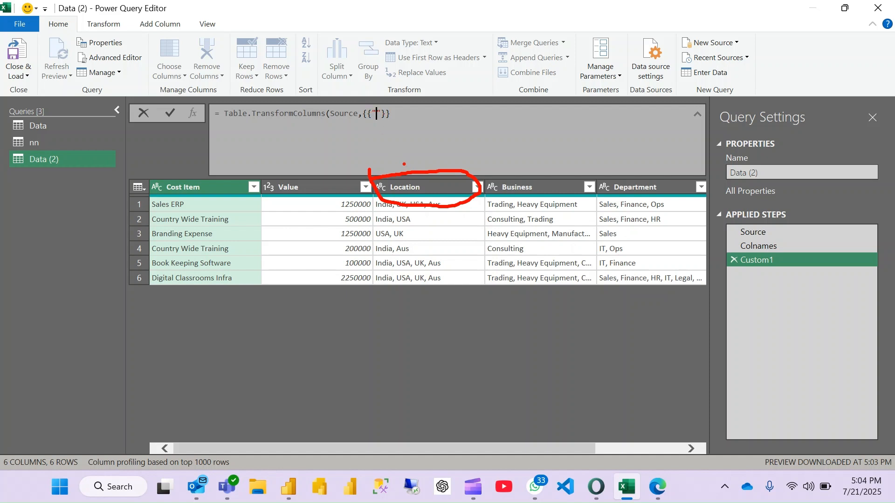
key(Escape)
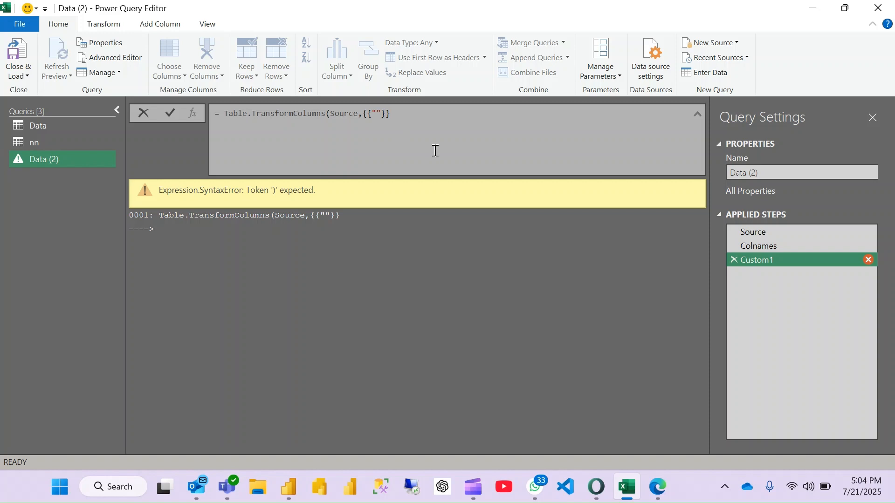
text(Location",)
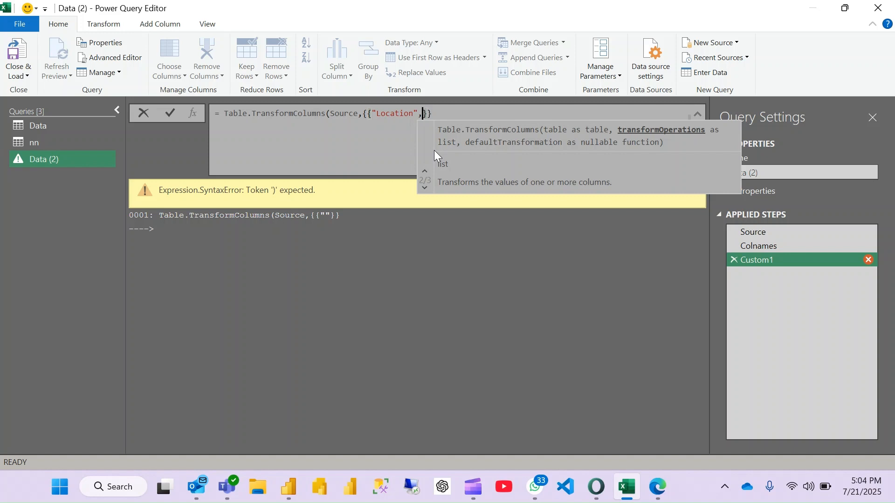
- Define the Location transformation as each Text.Split with the underscore as its text argument
text(each)
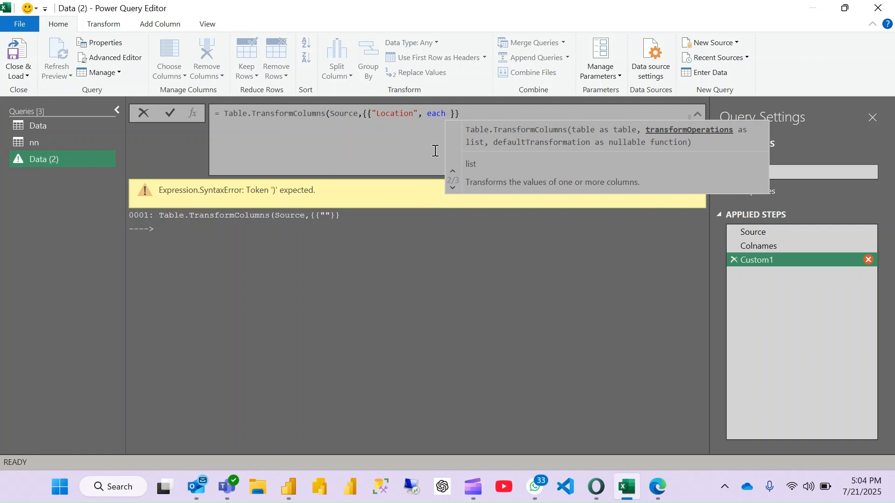
text( tex)
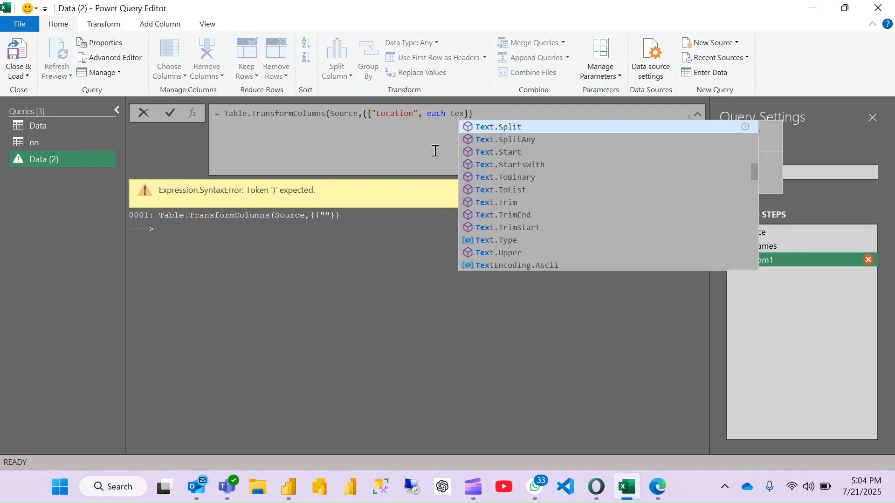
key(Tab)
text(()
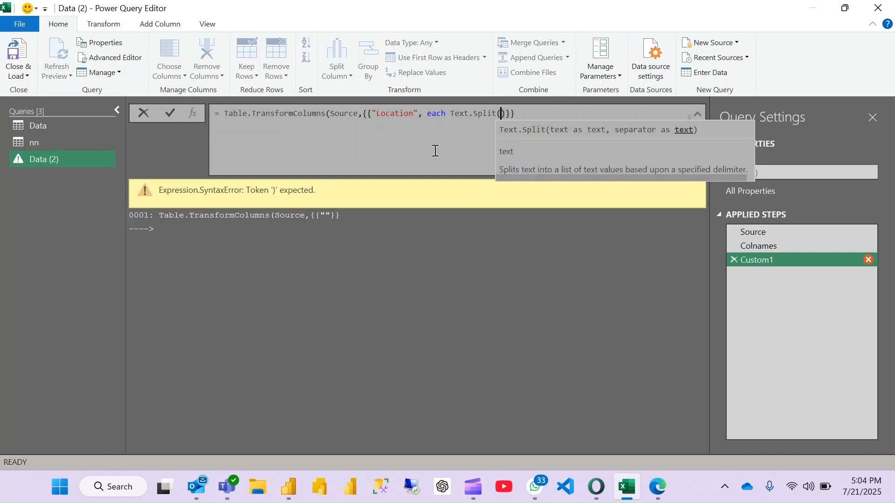
text(_)
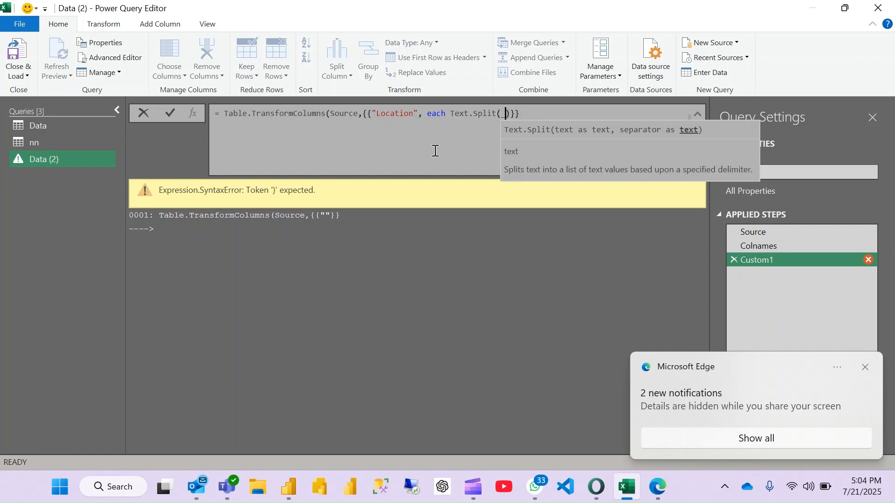
- Set the Text.Split separator to ", ", close the Table.TransformColumns call and apply the formula
click(658, 486)
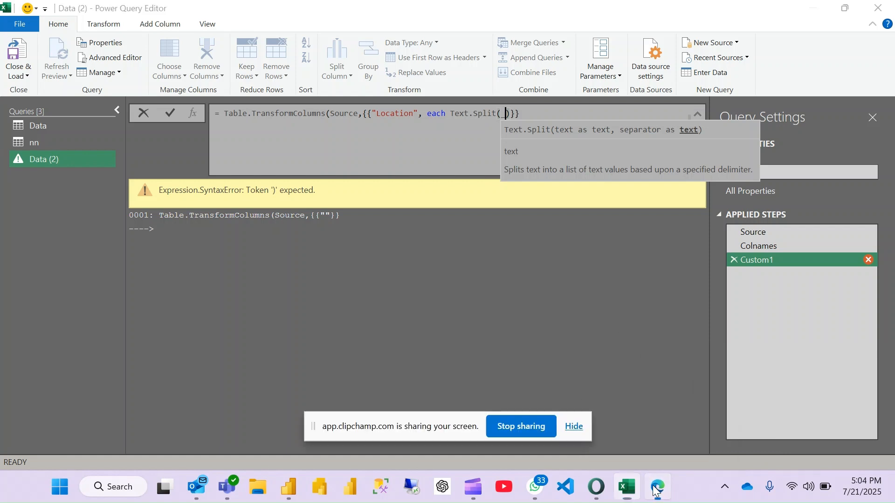
click(574, 426)
click(506, 114)
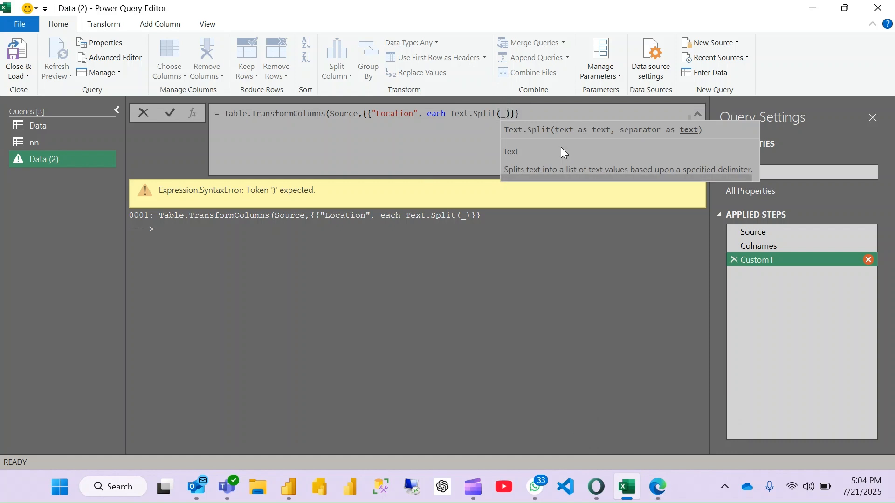
text(,)
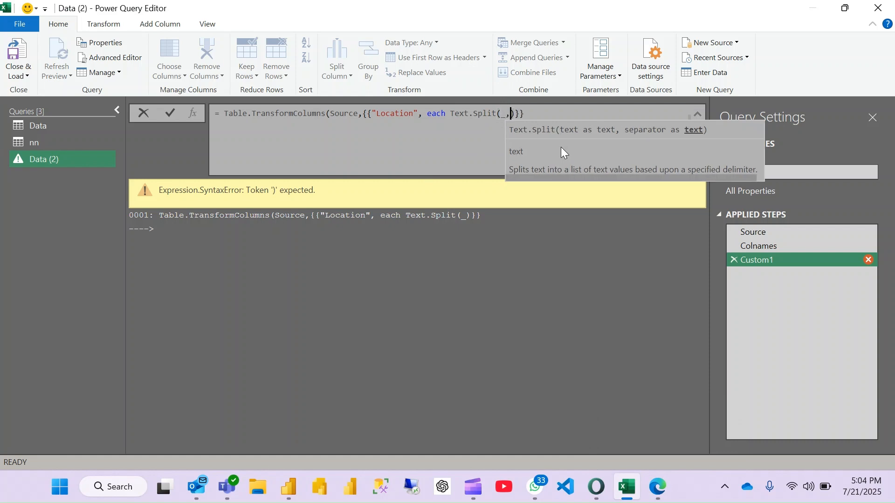
text(",)
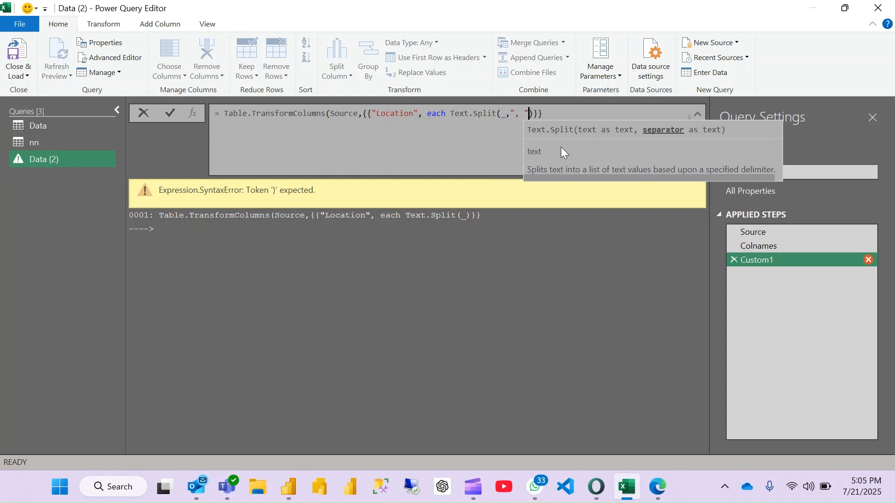
key(End)
text())
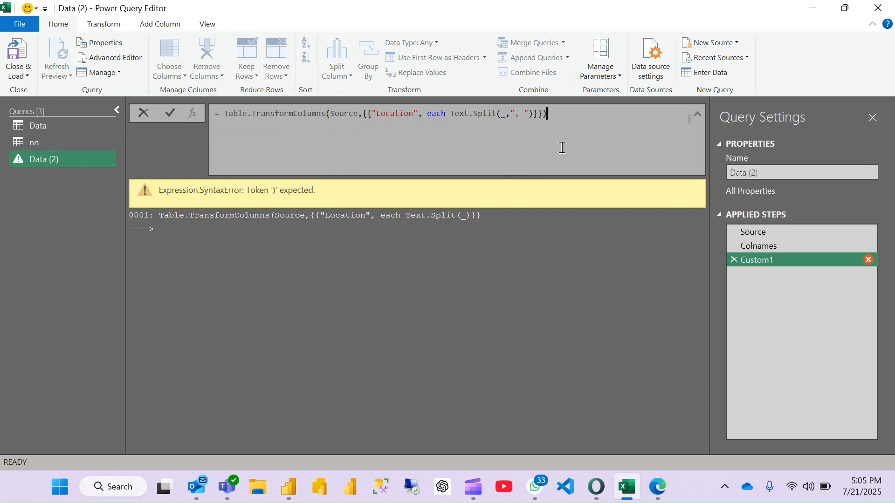
key(Return)
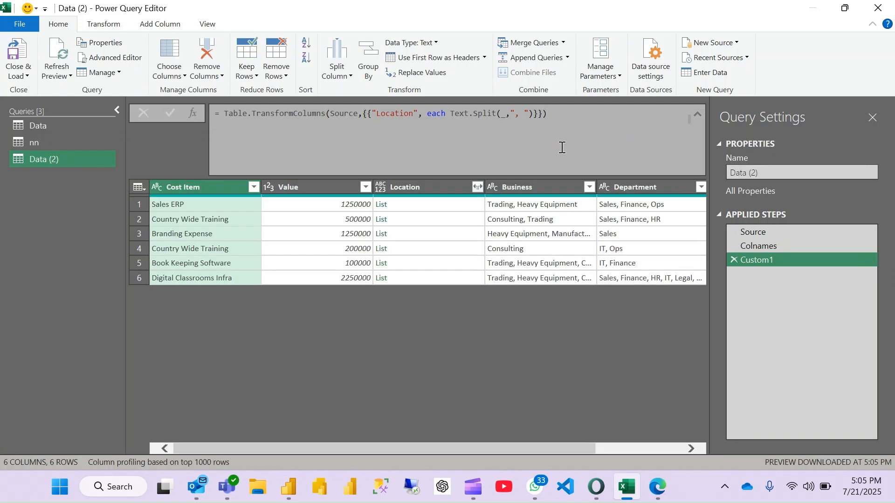
- Preview the list in the first Location cell and look over the remaining multi-value columns
click(436, 210)
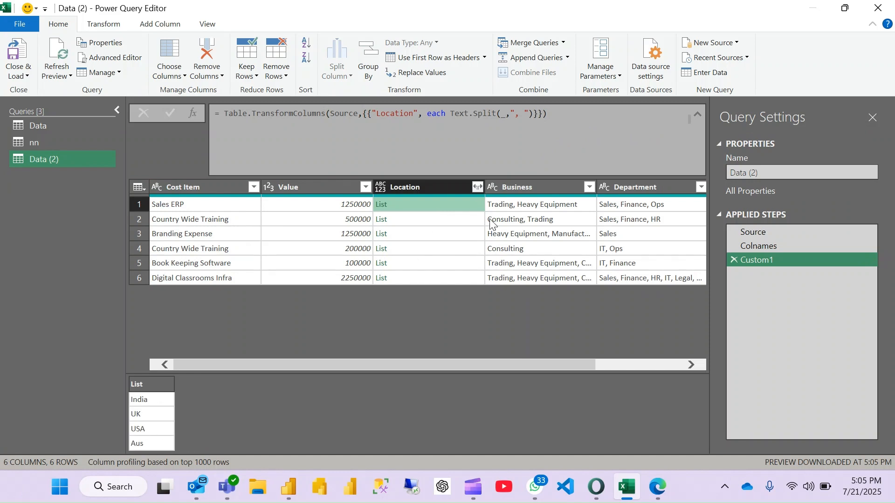
scroll(490, 226, right, 2)
scroll(490, 226, left, 2)
scroll(490, 225, right, 2)
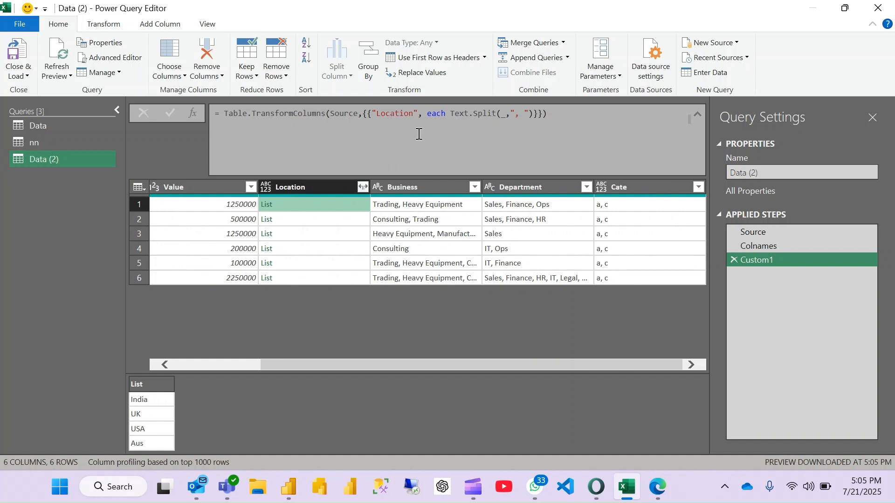
- Move the hardcoded Location operations list in Table.TransformColumns to a new line and delete it, keeping the closing parenthesis
click(365, 114)
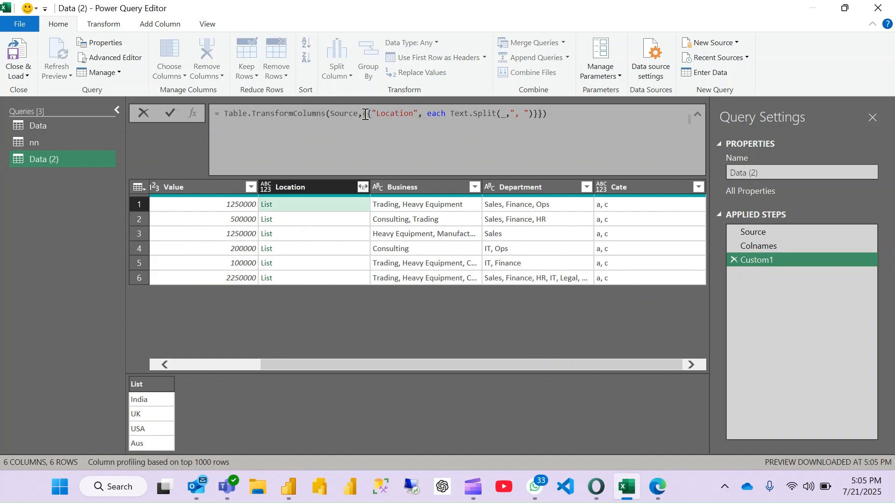
key(shift+Return)
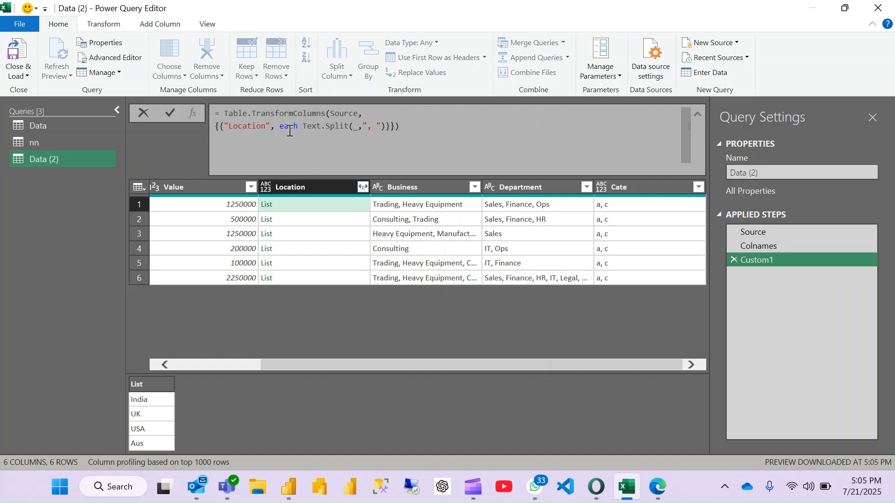
key(shift+Right)
key(shift+Right)
key(shift+Right)
key(shift+Right)
key(shift+Right)
key(shift+Right)
key(shift+Right)
key(shift+Right)
key(shift+Right)
key(shift+Right)
key(shift+Right)
key(shift+Right)
key(shift+Right)
key(shift+Right)
key(shift+Right)
key(shift+Right)
key(shift+Right)
key(shift+Right)
key(shift+Right)
key(shift+Right)
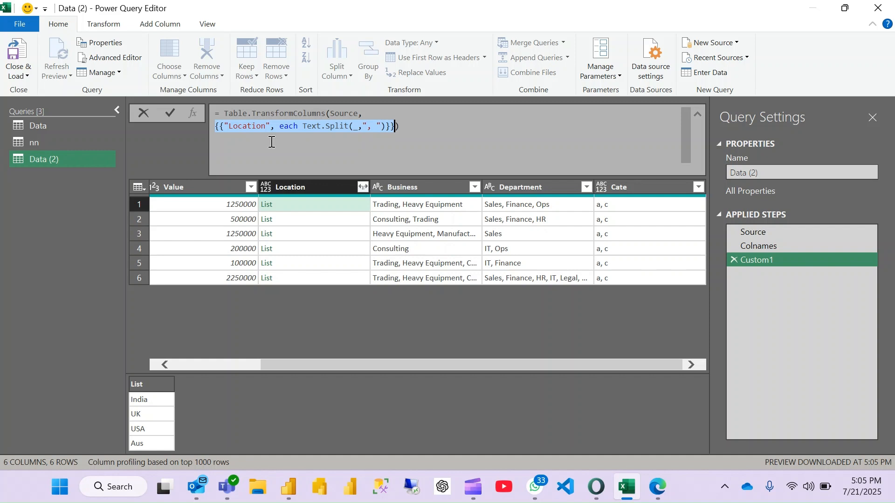
key(BackSpace)
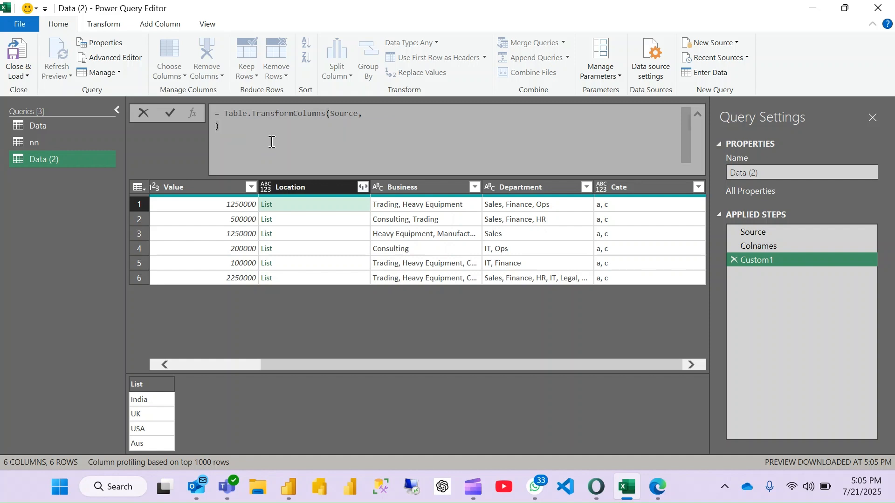
- Start a List.Transform call as the second argument of Table.TransformColumns
text(lsit)
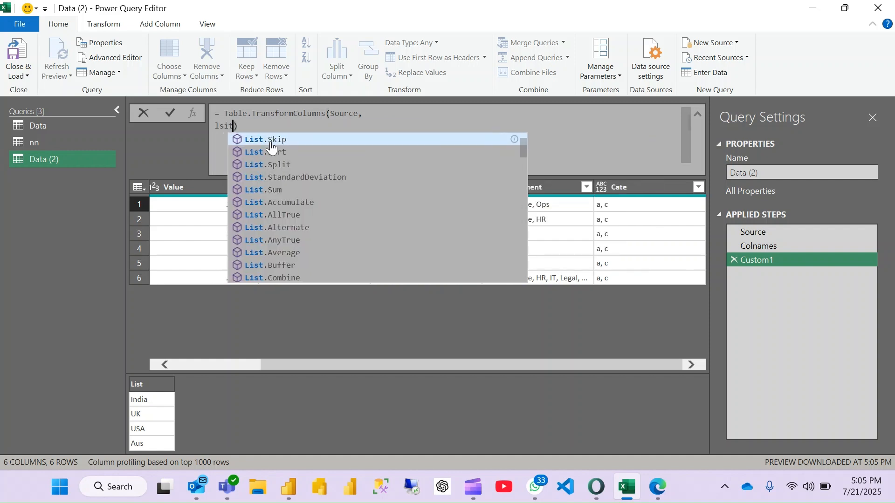
text(tr)
key(Tab)
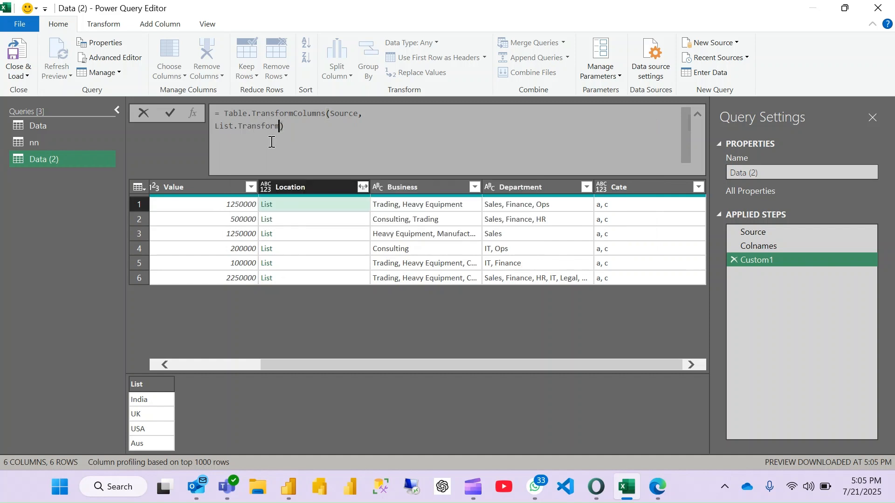
text(()
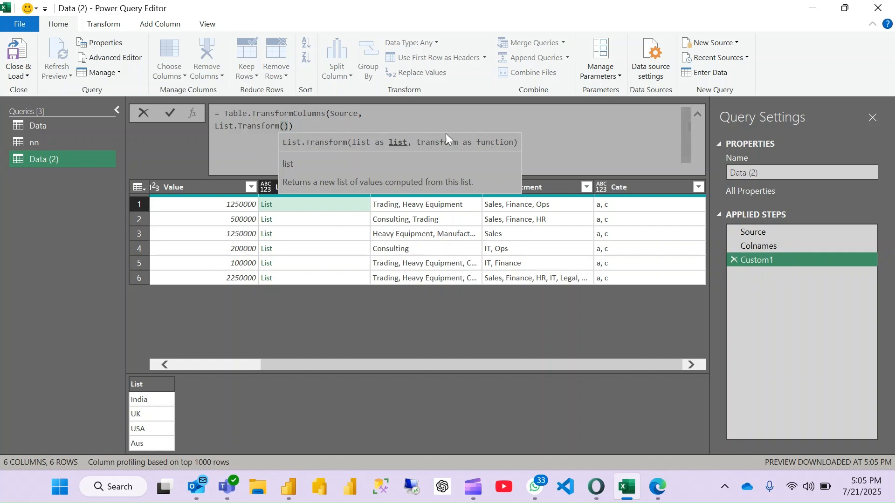
- Set Colnames as the list argument of List.Transform
text(col)
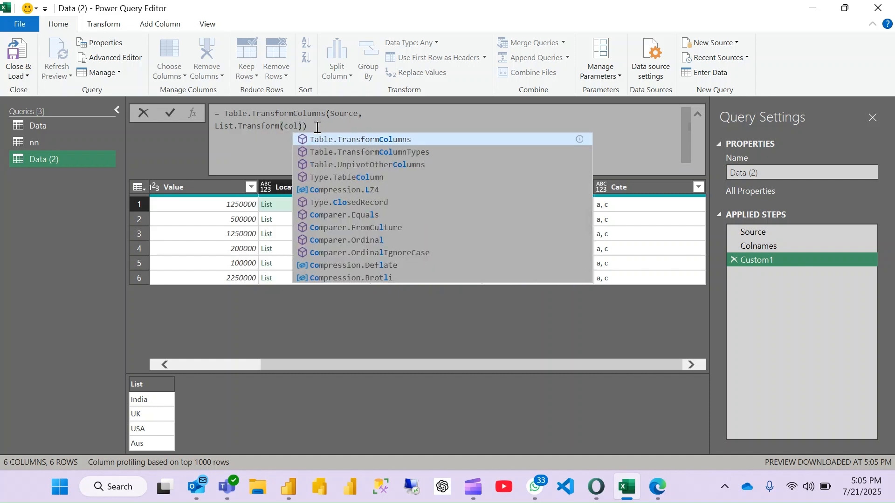
key(BackSpace)
key(BackSpace)
key(BackSpace)
text(Coln)
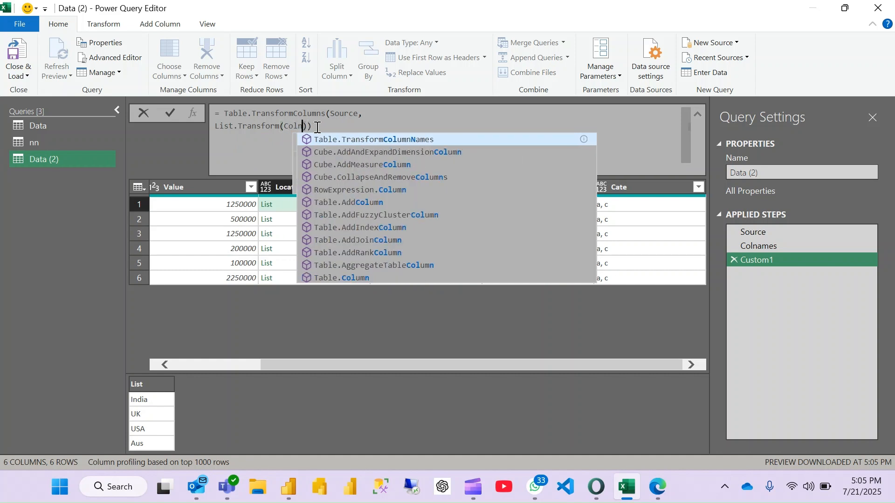
text(ames)
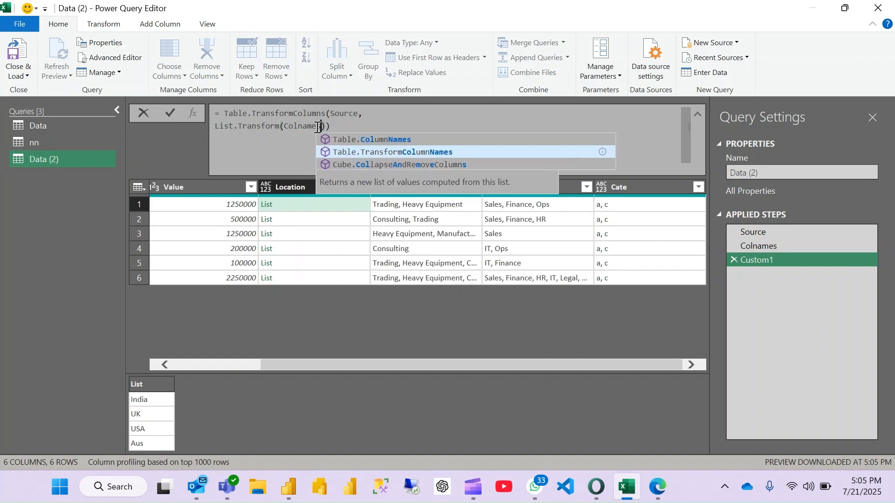
text(,)
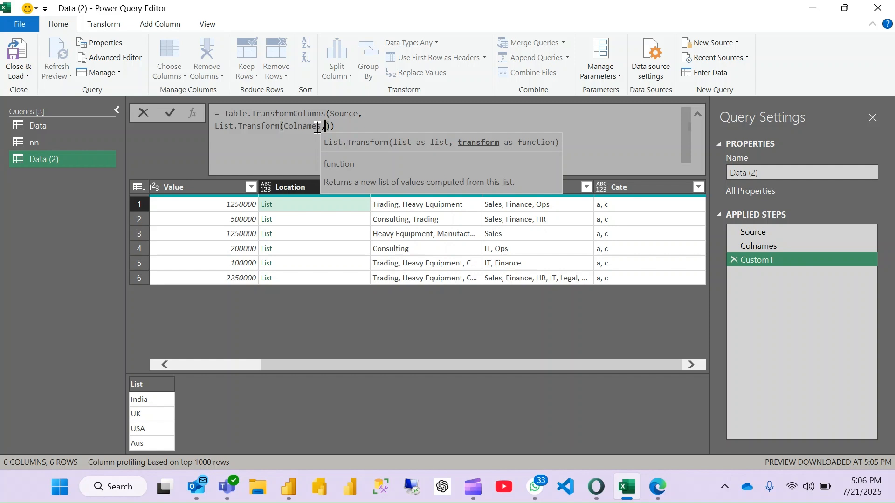
- Define the List.Transform function as each returning a list with the underscore as column name, followed by a second each
text(each )
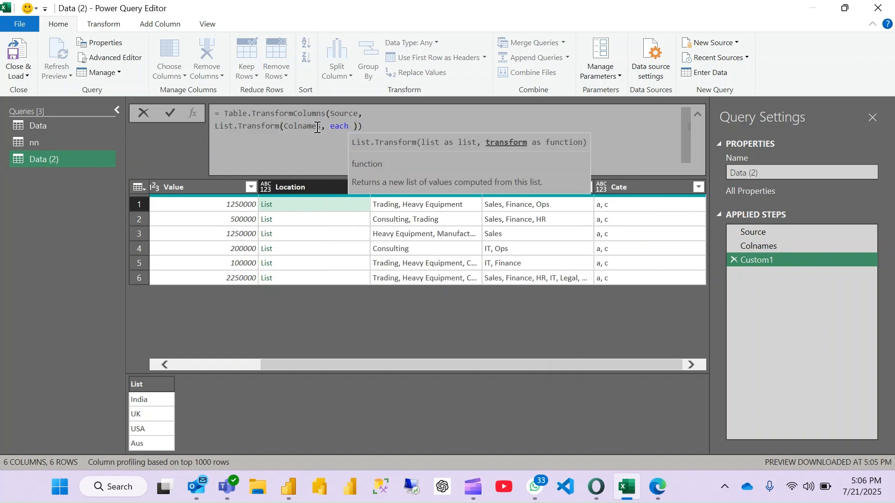
text({)
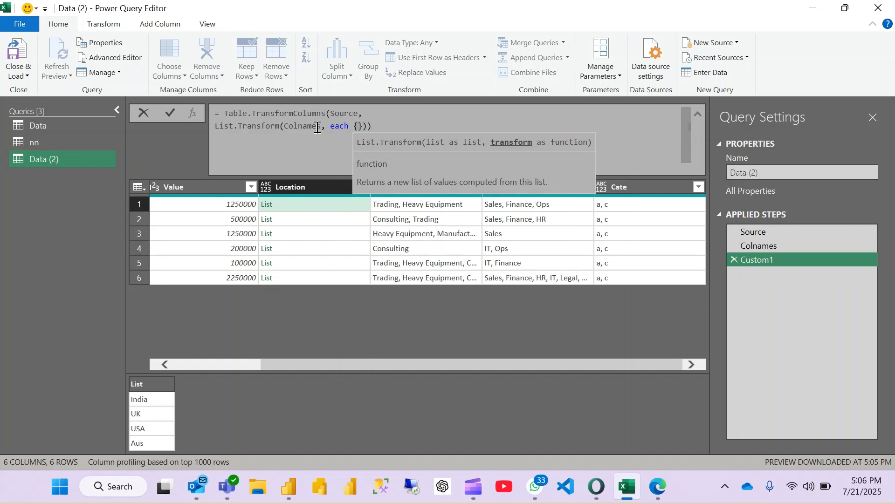
text(_)
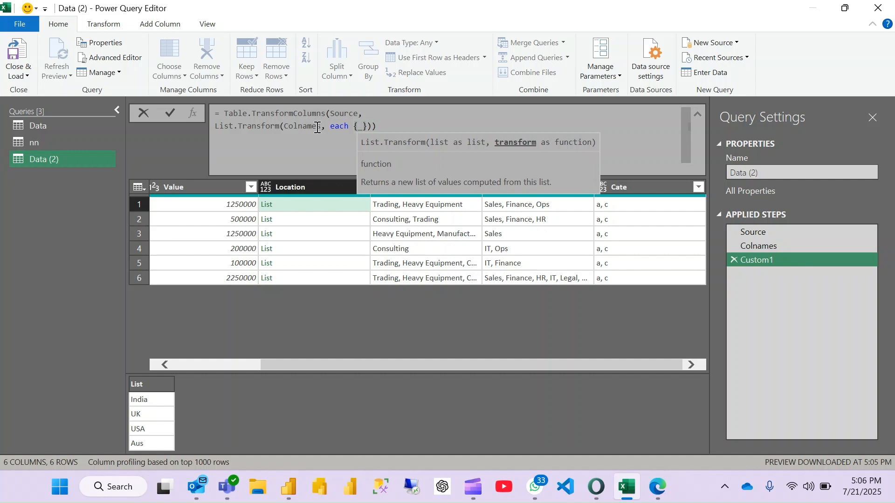
text(,)
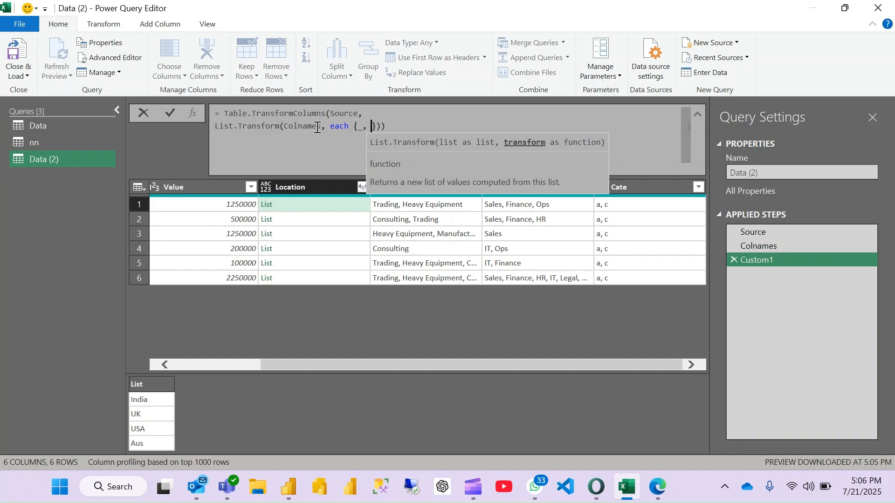
text( each )
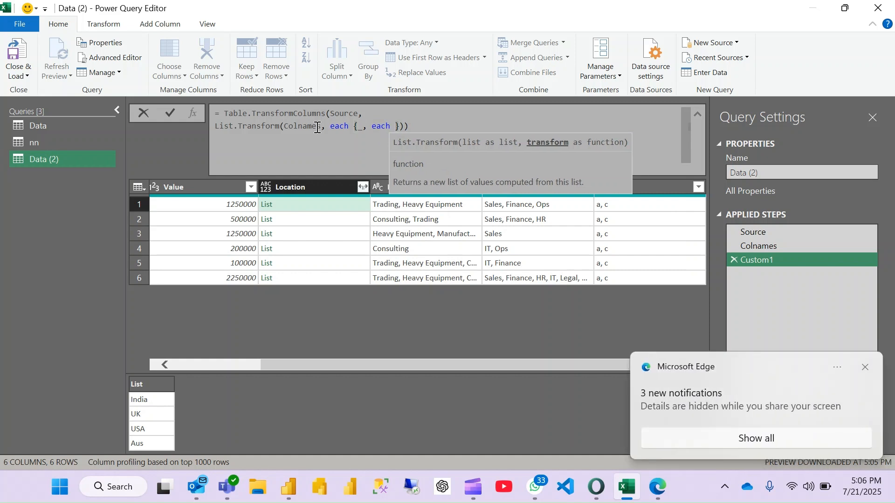
text(te)
- Complete the inner function as Text.Split(_,", ") and apply the Table.TransformColumns formula
key(Tab)
text(()
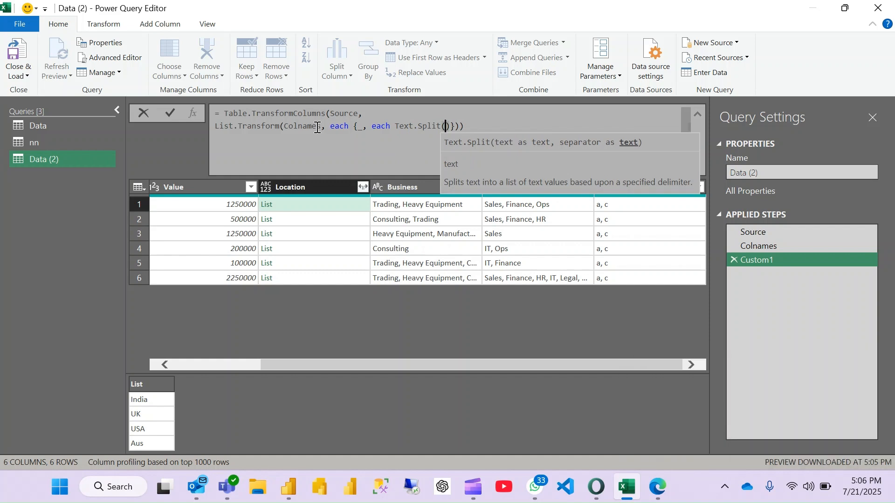
text(_)
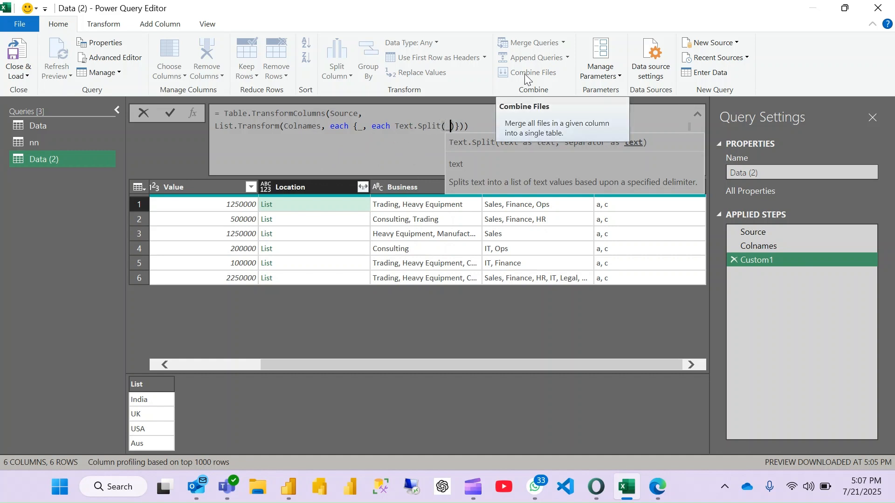
text(,")
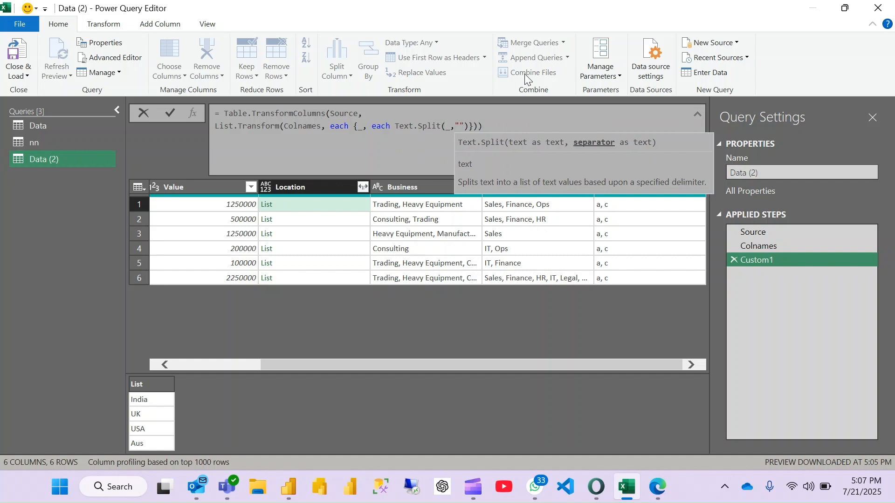
text(,)
key(Right)
key(Right)
key(Right)
key(Right)
key(Right)
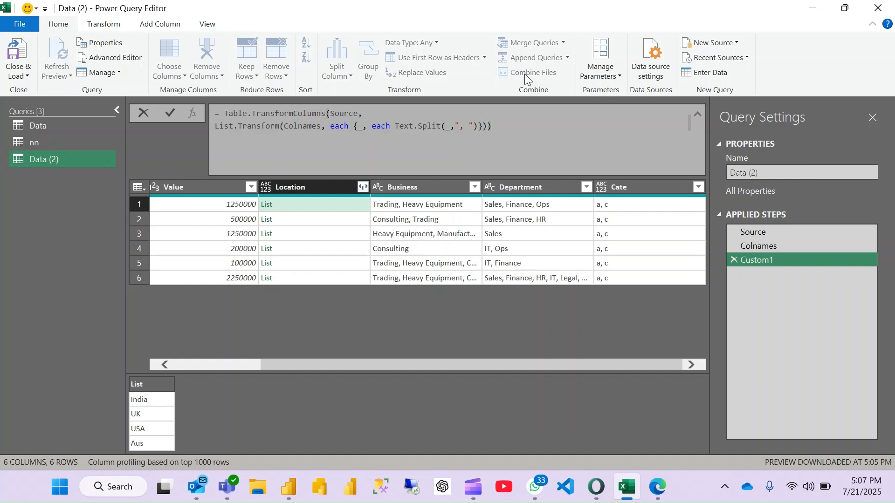
key(Return)
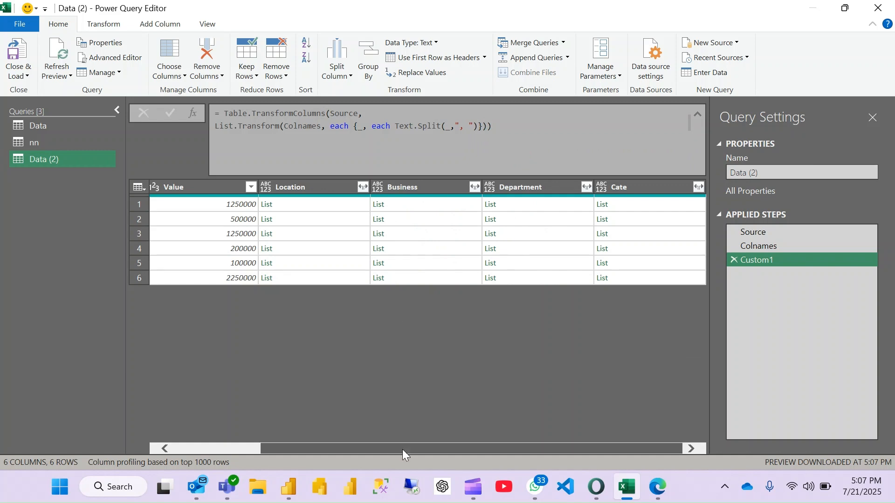
- Preview the lists in the Department, Business and Location cells and look over all columns of the table
click(563, 203)
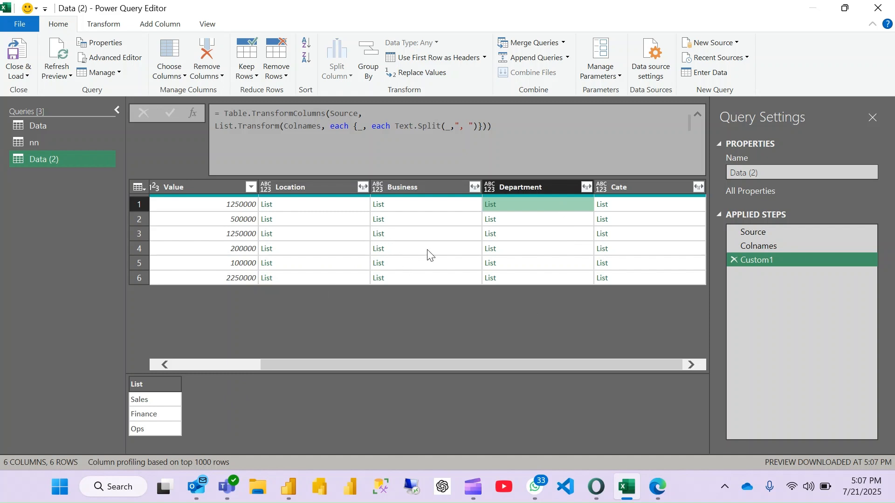
click(418, 224)
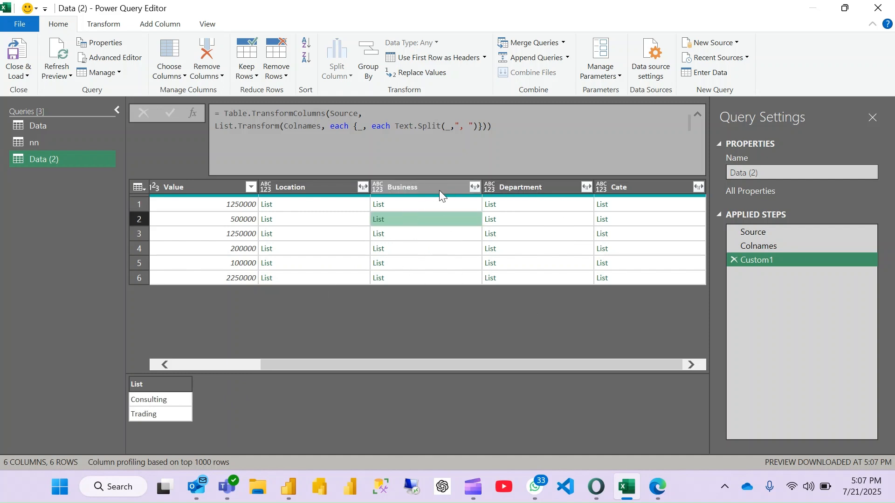
click(428, 203)
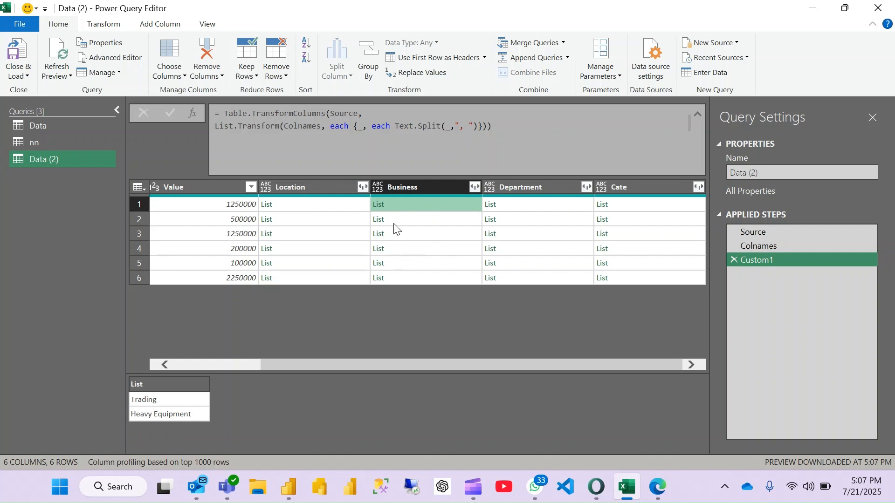
click(311, 203)
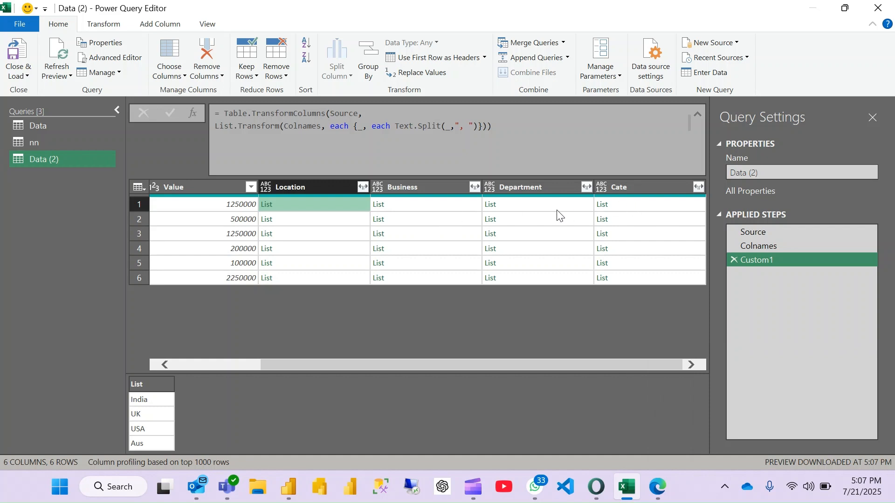
scroll(514, 228, left, 3)
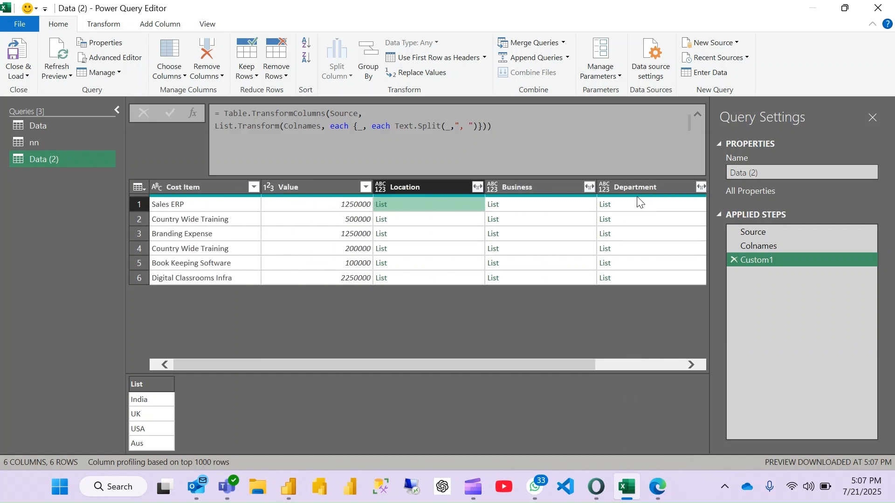
scroll(635, 215, right, 2)
scroll(634, 214, left, 2)
- Rename the Custom1 applied step as AllLIst
right_click(761, 263)
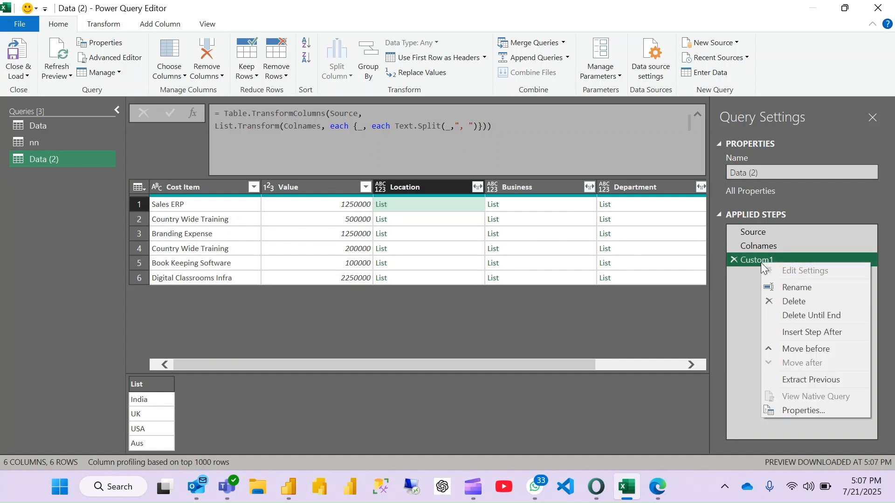
click(806, 288)
text(A)
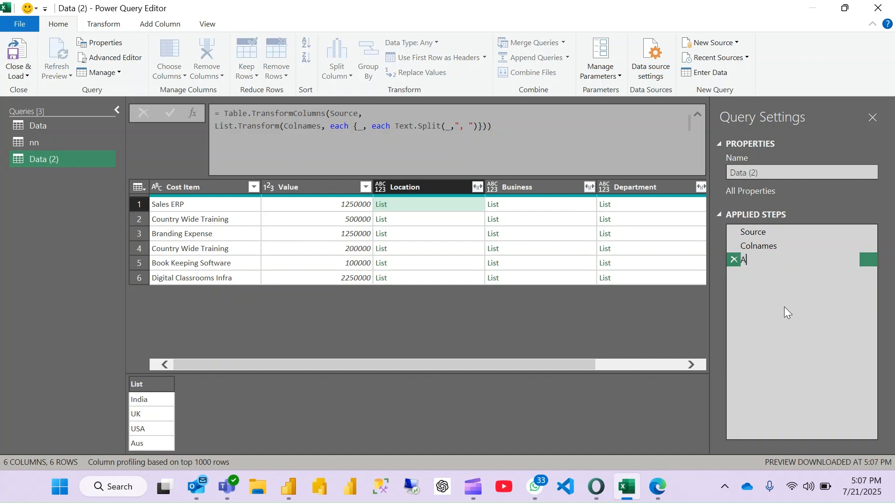
text(llList)
key(Return)
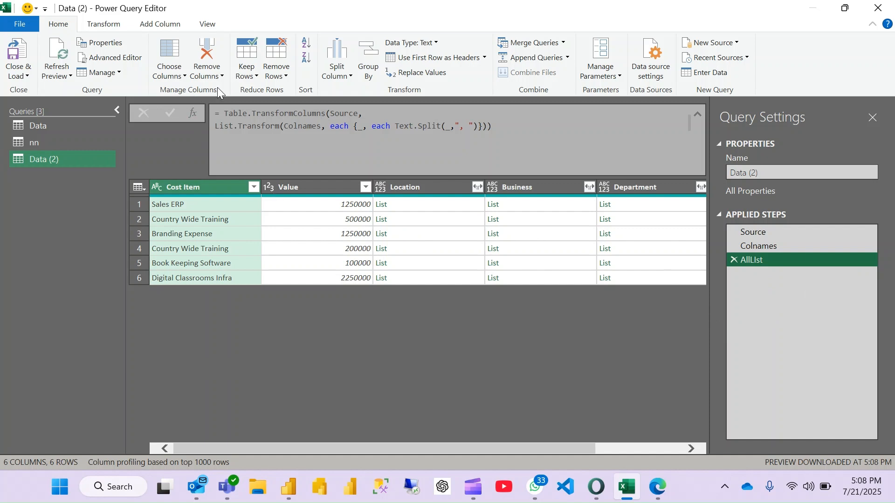
click(194, 113)
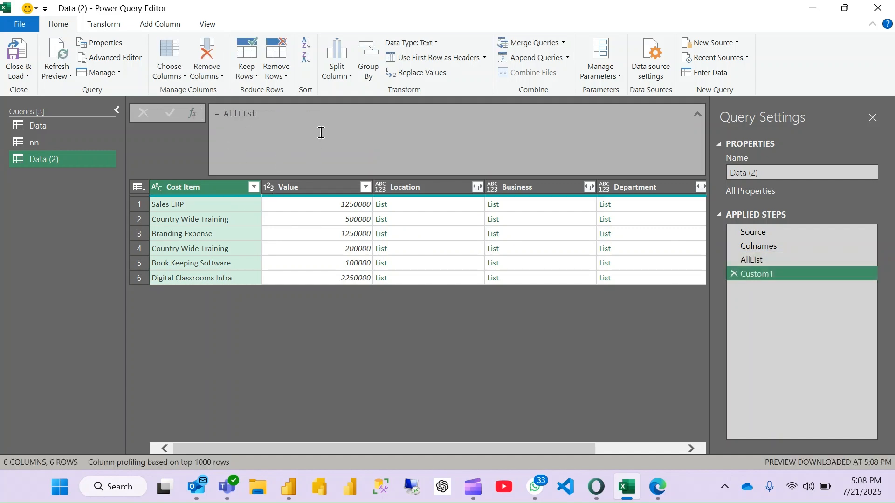
double_click(268, 114)
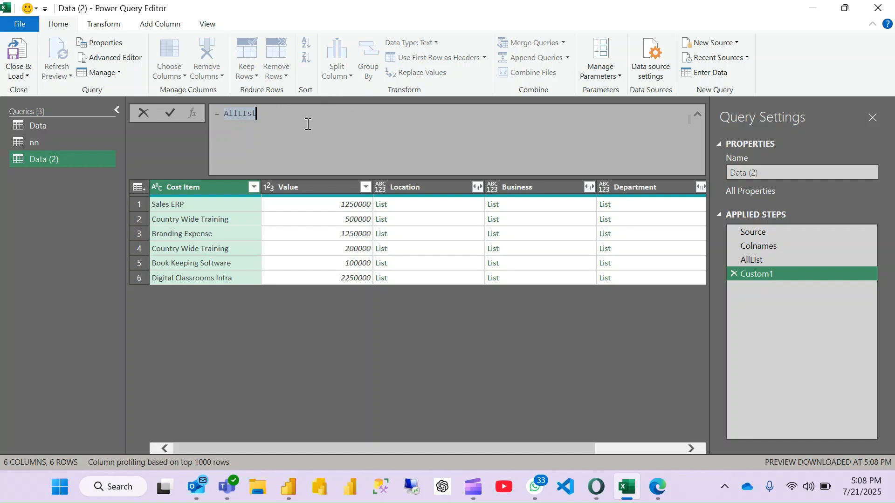
click(733, 275)
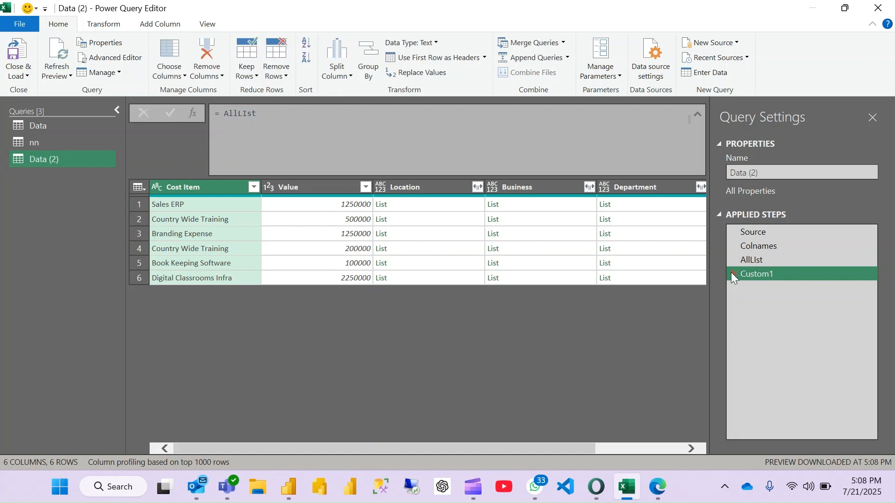
click(731, 275)
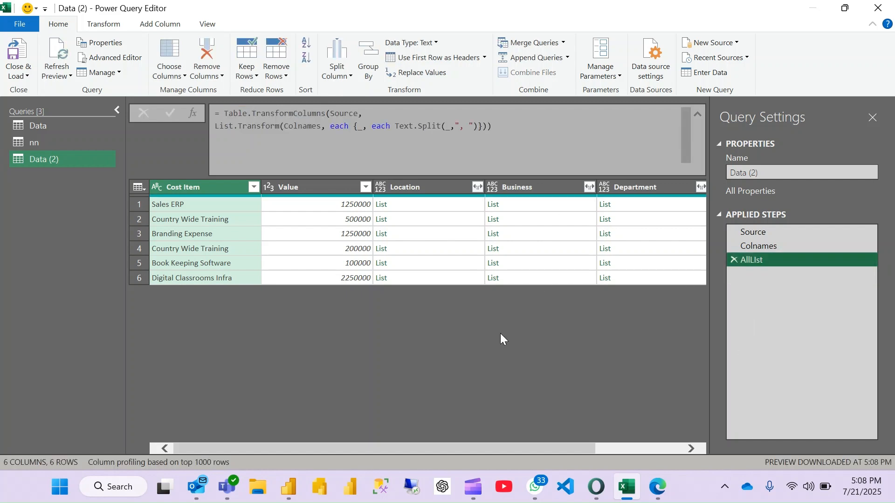
- Add a custom column named Custom to the Data (2) query with an underscore as its formula
click(160, 26)
click(75, 77)
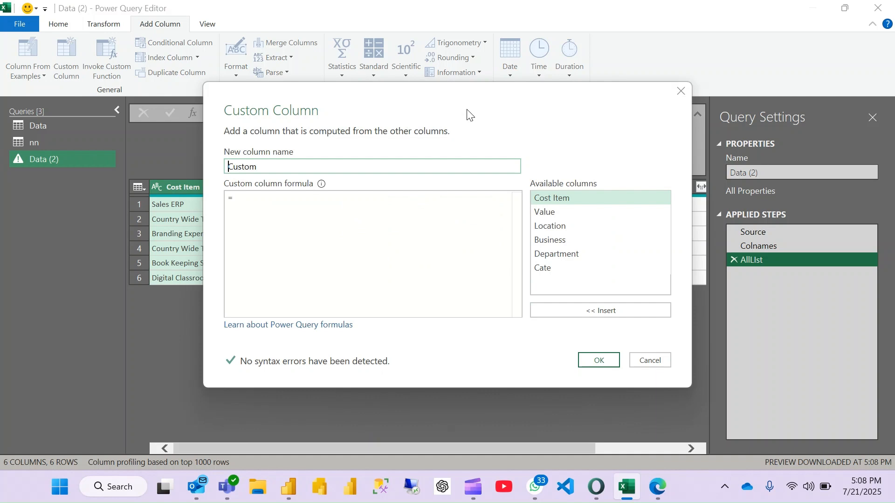
drag(467, 111, 728, 96)
click(537, 182)
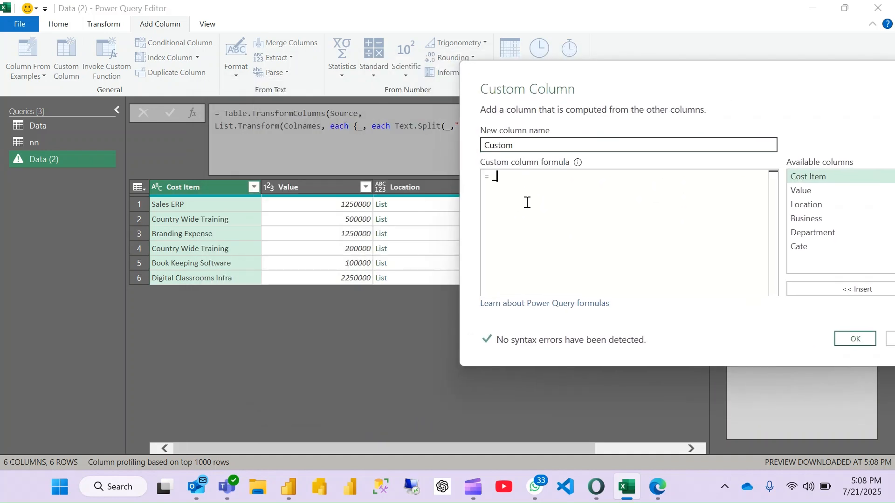
click(857, 340)
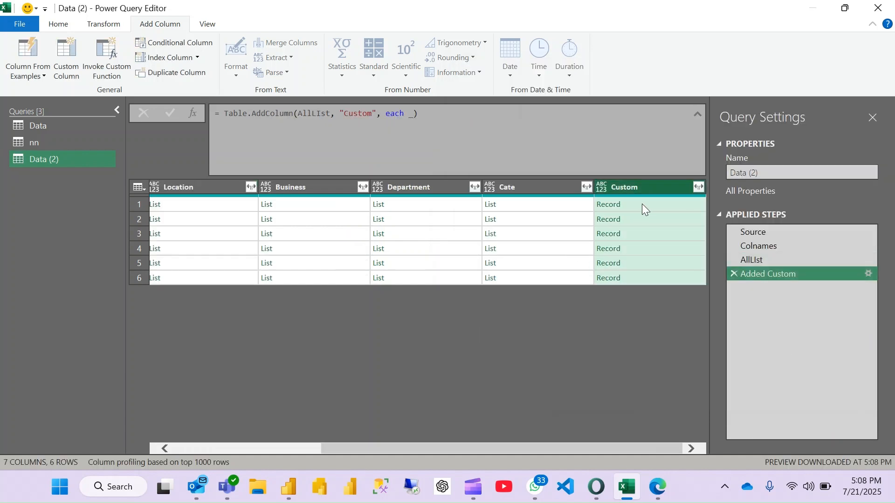
- Preview the record in the first row of the Custom column and look through all its fields
click(648, 204)
scroll(227, 421, down, 1)
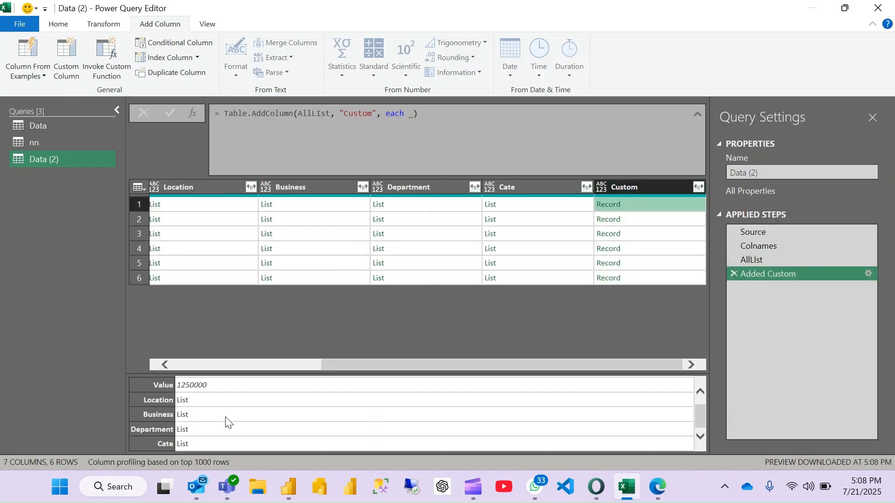
scroll(225, 419, up, 1)
scroll(226, 419, down, 1)
scroll(217, 406, up, 1)
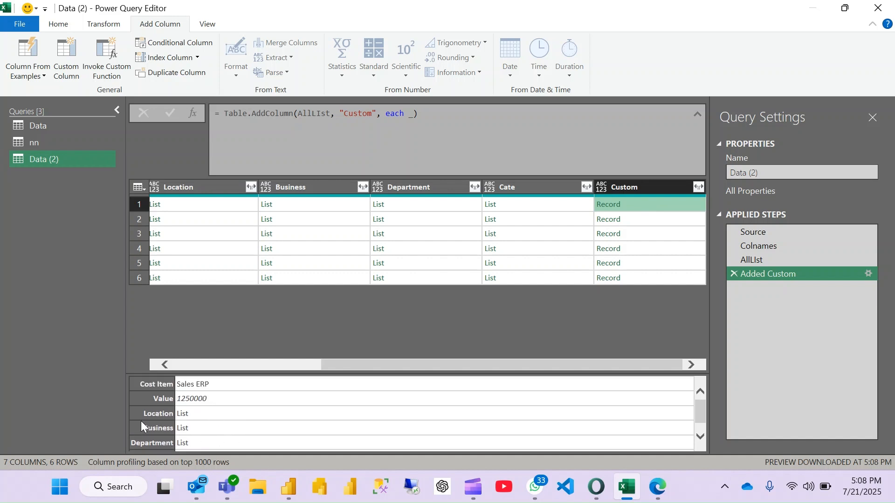
scroll(202, 416, down, 1)
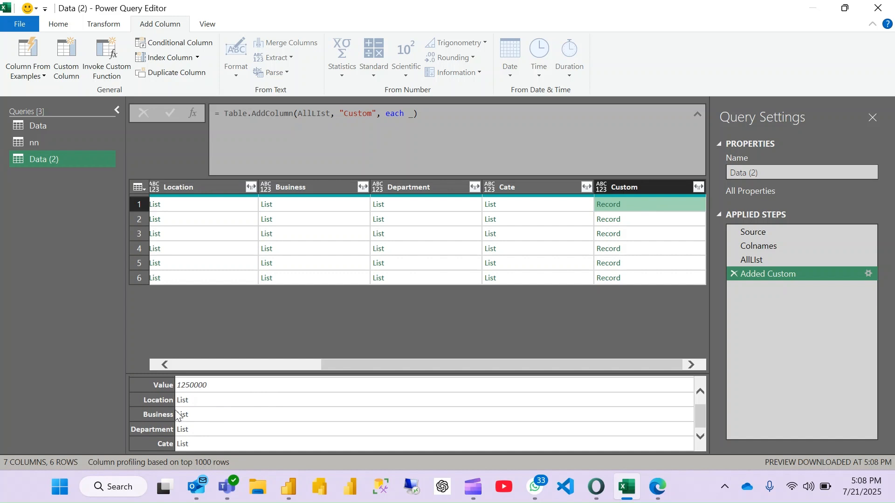
scroll(211, 395, up, 1)
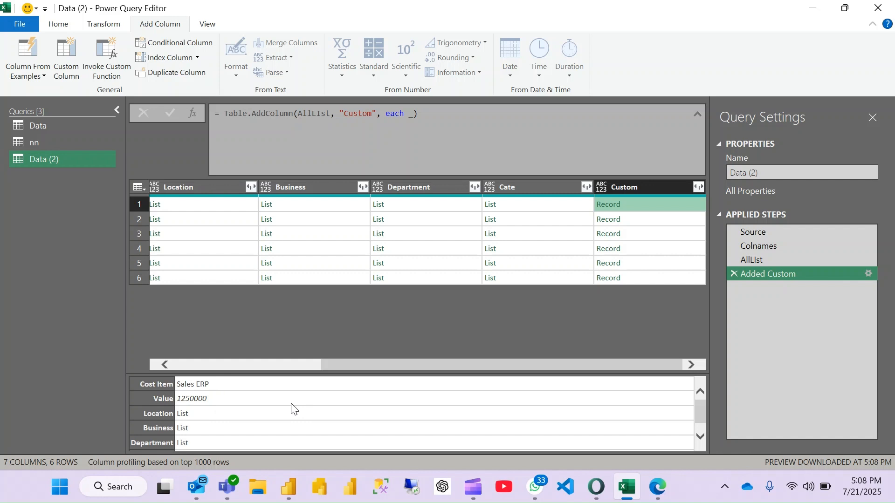
scroll(227, 421, down, 1)
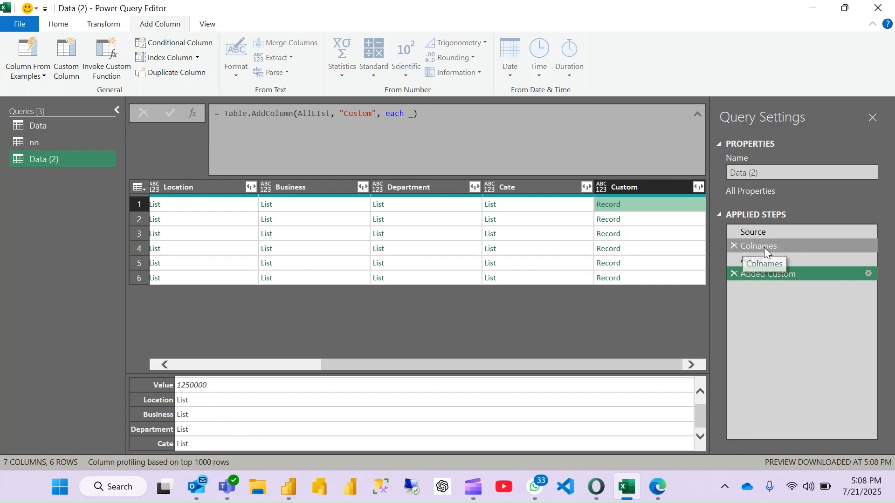
- Reopen the Added Custom step's formula and turn it into a let expression that starts with Record=_
click(868, 273)
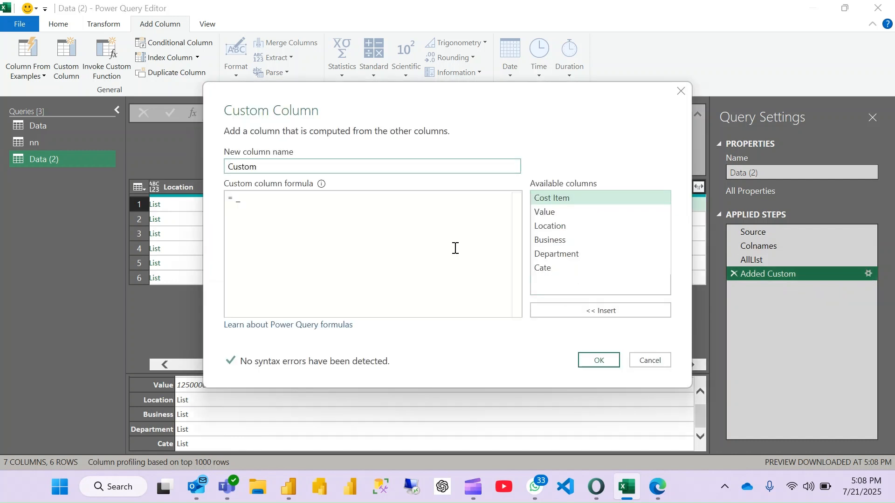
click(238, 201)
key(Return)
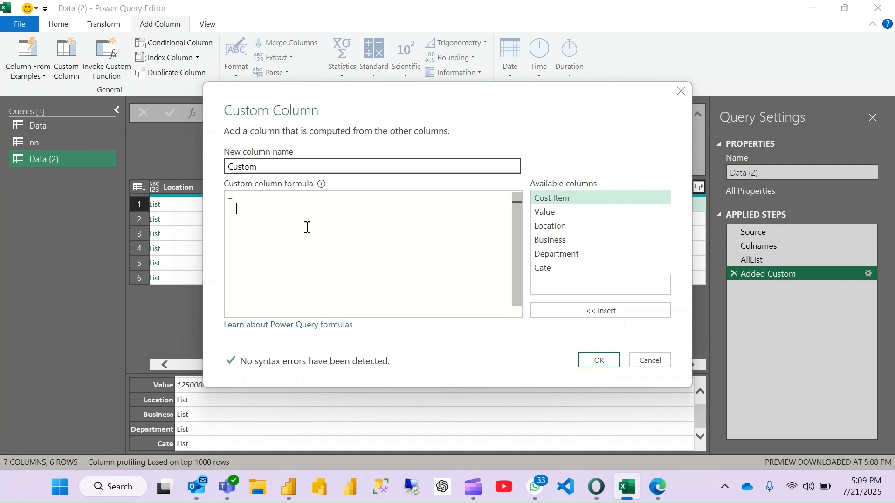
text(1)
text(et)
key(Return)
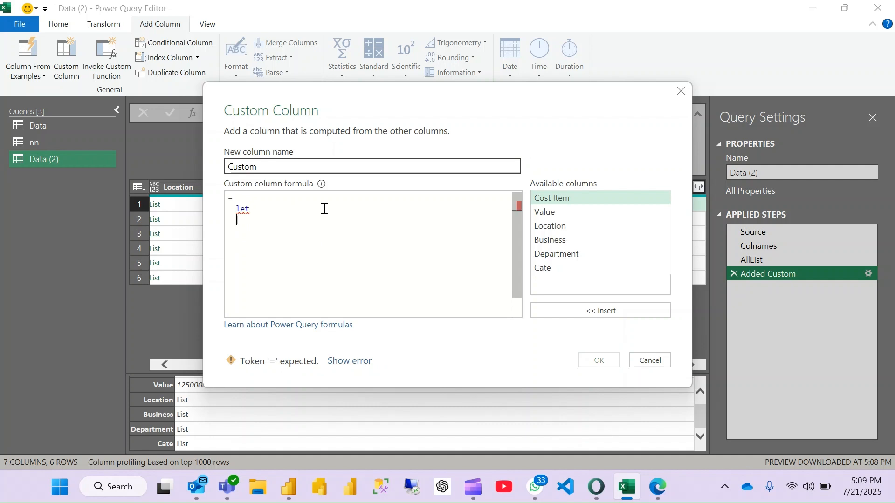
text(Recode)
key(BackSpace)
key(BackSpace)
text(rd=)
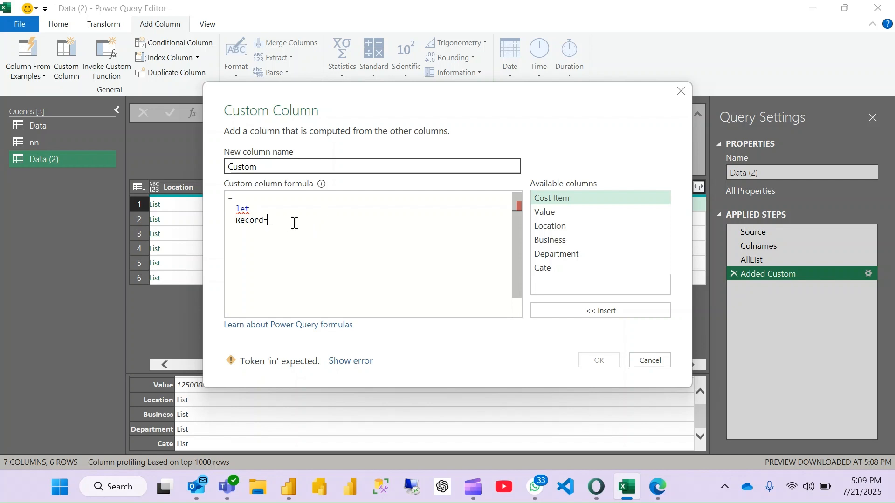
- Begin a second variable named Count on a new line below Record in the let expression
key(Return)
text(Cout)
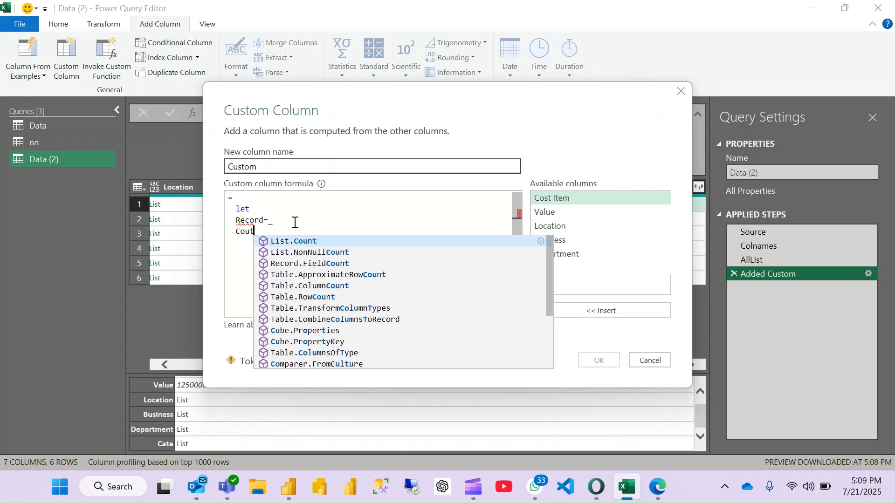
key(BackSpace)
text(nt)
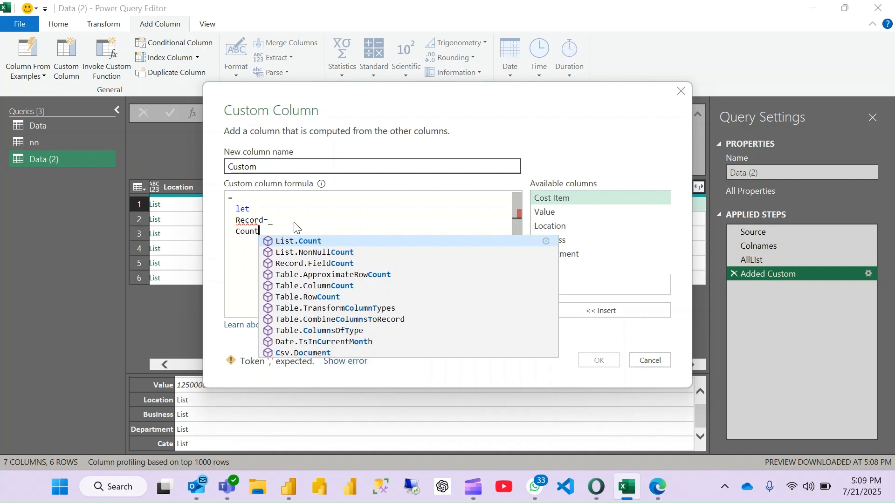
text(=)
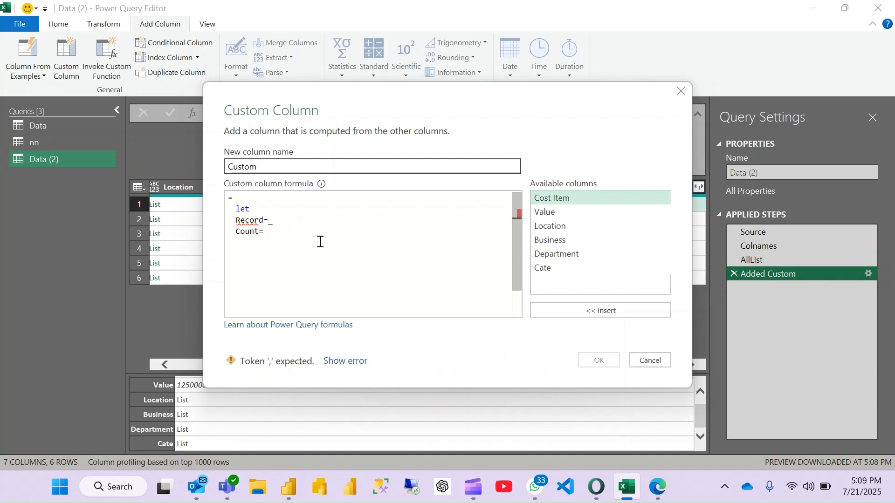
- Start the Count variable's definition with a List.Transform function that takes Colnames as its list
drag(469, 104, 738, 38)
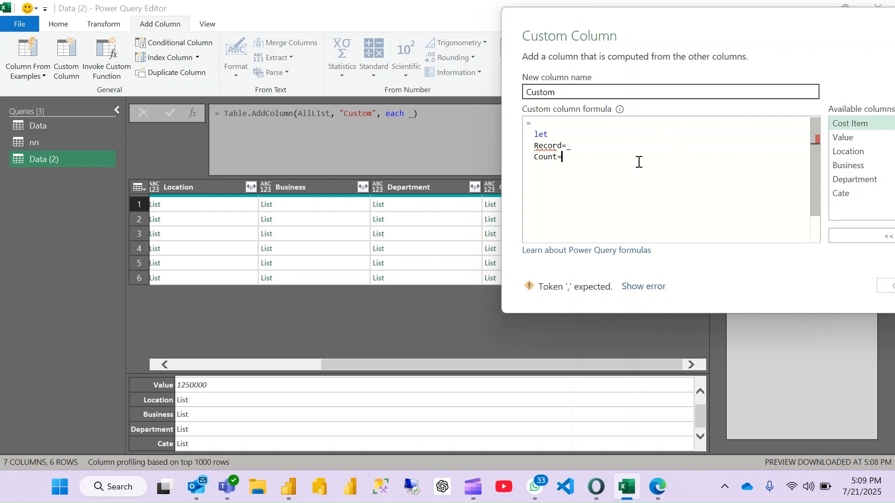
text(trans)
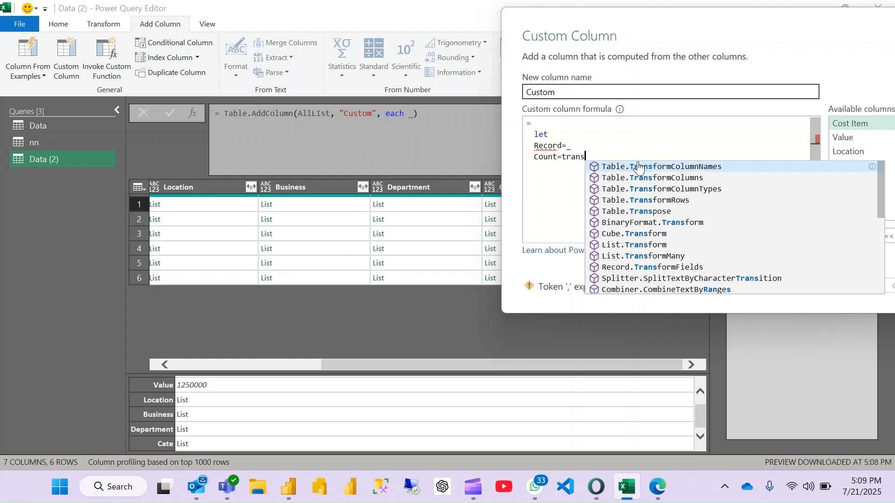
text(fromli)
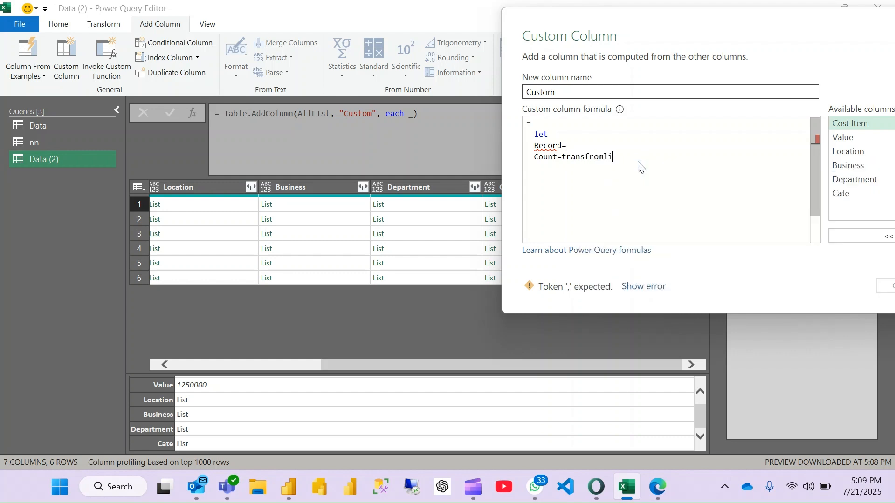
key(BackSpace)
key(BackSpace)
key(BackSpace)
key(BackSpace)
key(BackSpace)
key(BackSpace)
key(BackSpace)
key(BackSpace)
key(BackSpace)
key(BackSpace)
text(list.Transform()
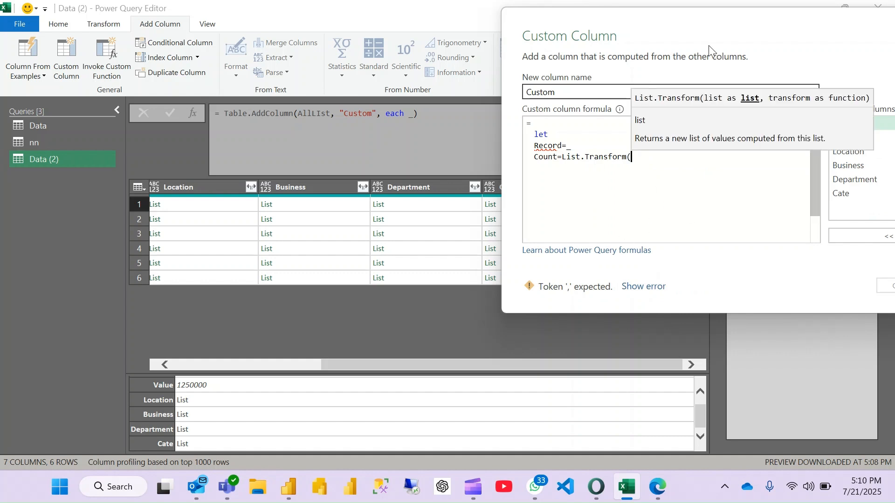
text(Colnames)
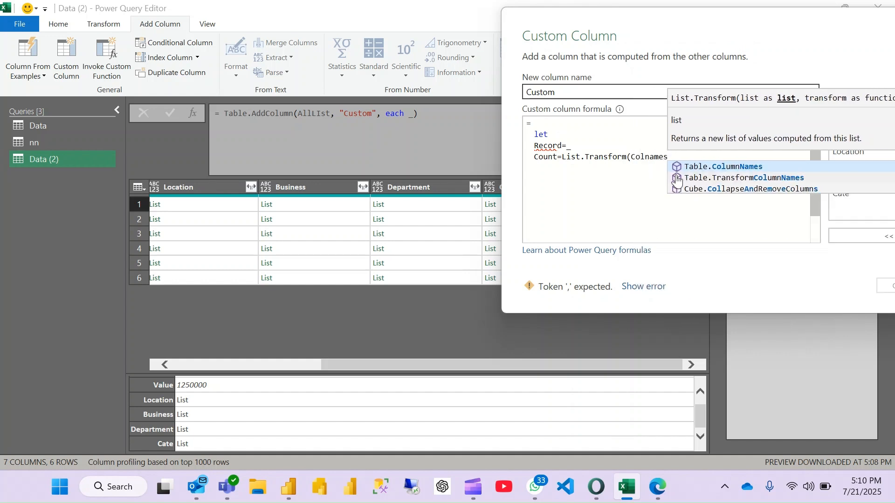
text(,)
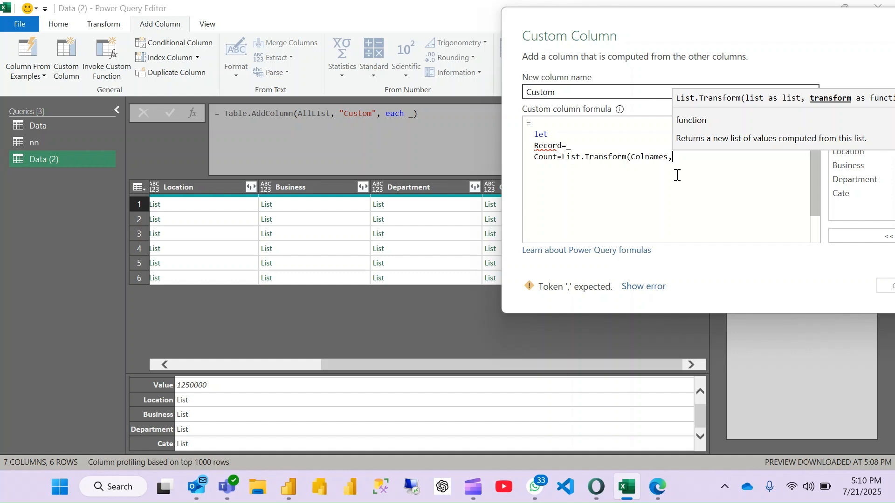
mouse_move(801, 36)
mouse_down()
mouse_move(660, 21)
mouse_move(684, 31)
mouse_move(669, 22)
mouse_move(790, 31)
mouse_up()
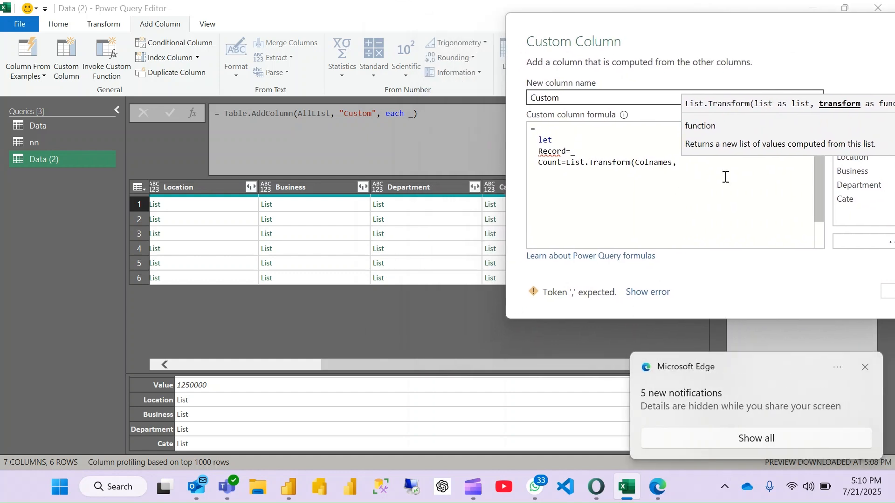
- Begin the List.Transform function's second argument as each followed by the Record.Field function
text(each)
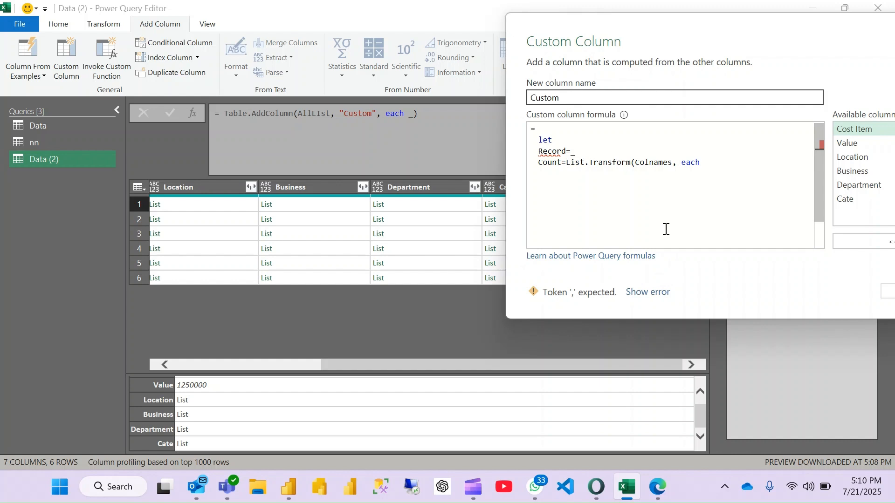
text(re)
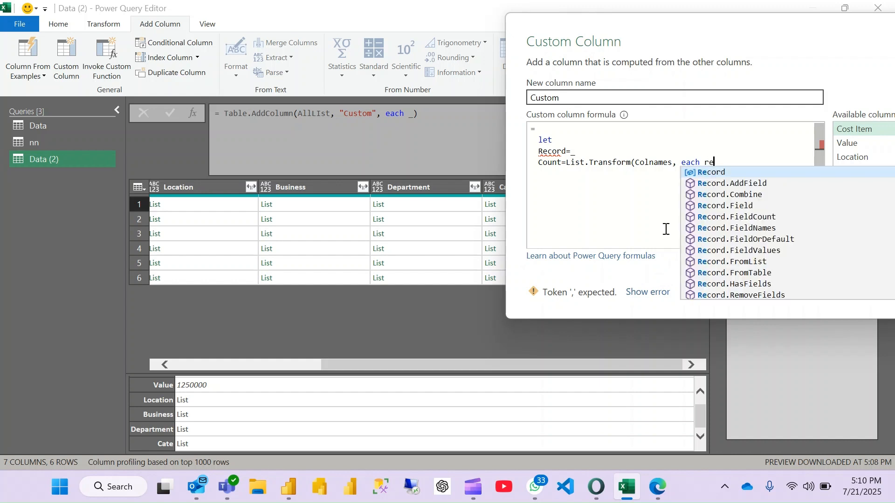
text(cod)
key(Down)
key(Down)
key(Down)
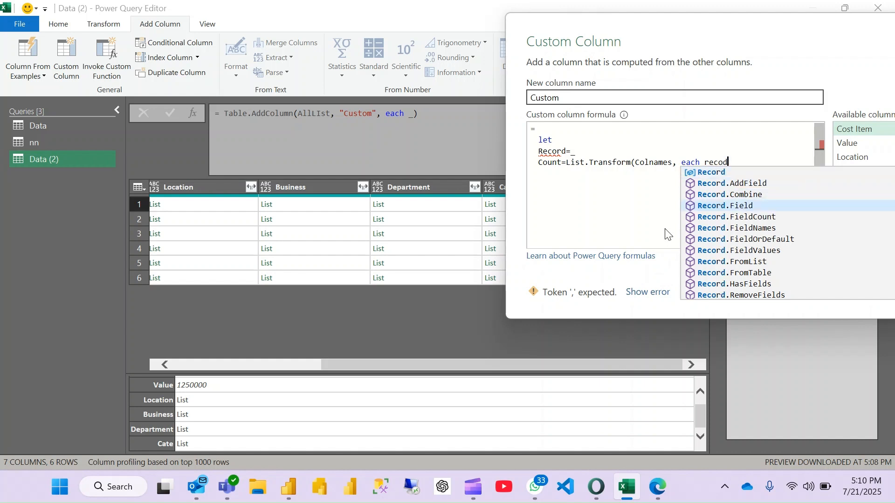
key(Tab)
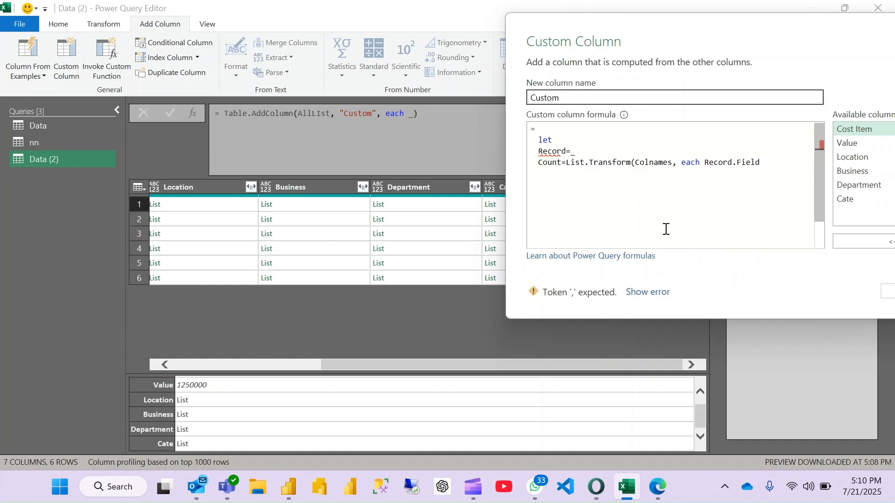
text(()
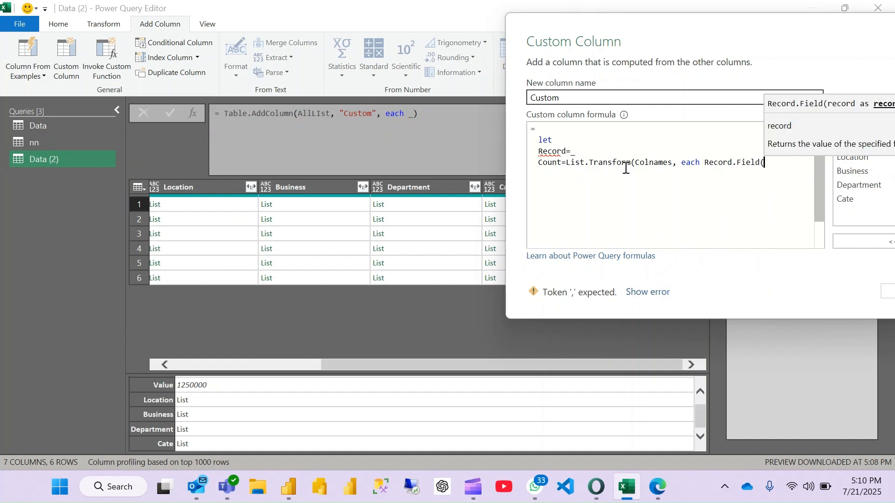
text(rec)
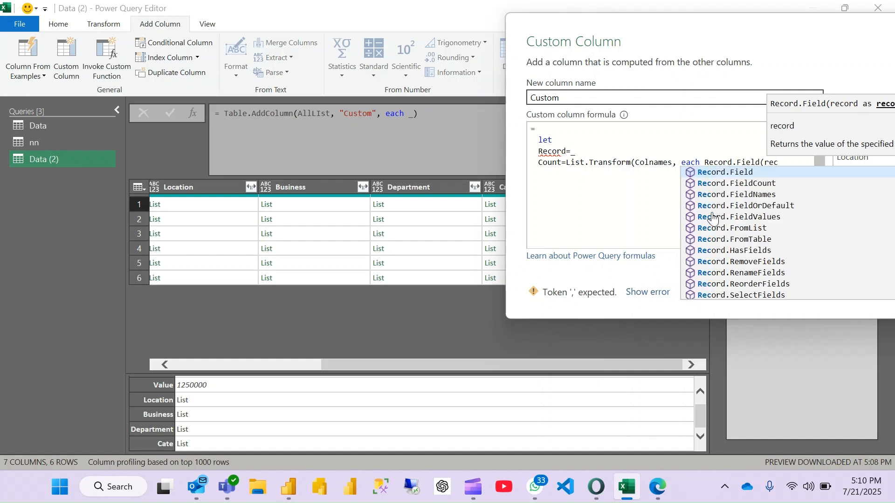
- Complete Record.Field with the arguments Record and an underscore, and close both functions in the Count line
key(BackSpace)
key(BackSpace)
text(Record)
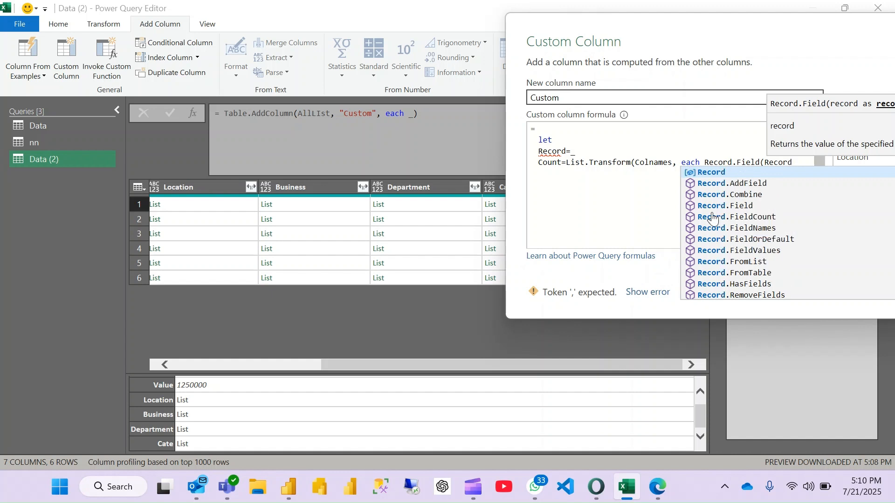
text(,)
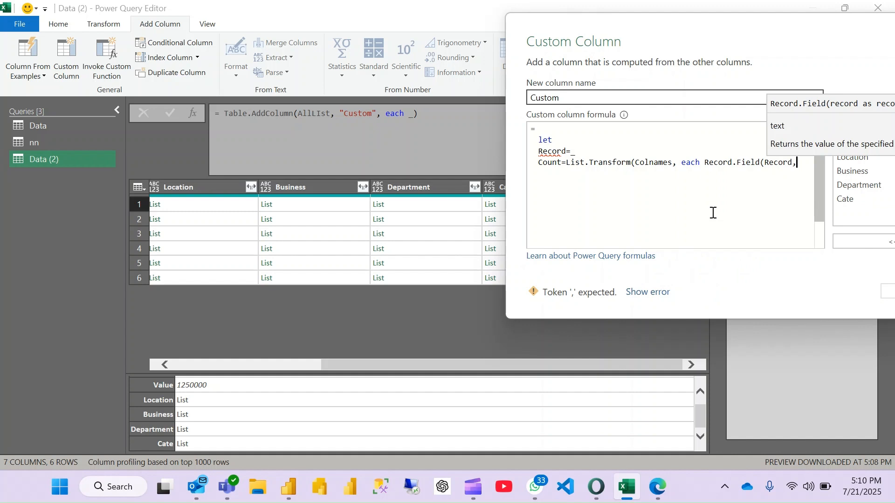
text(_)
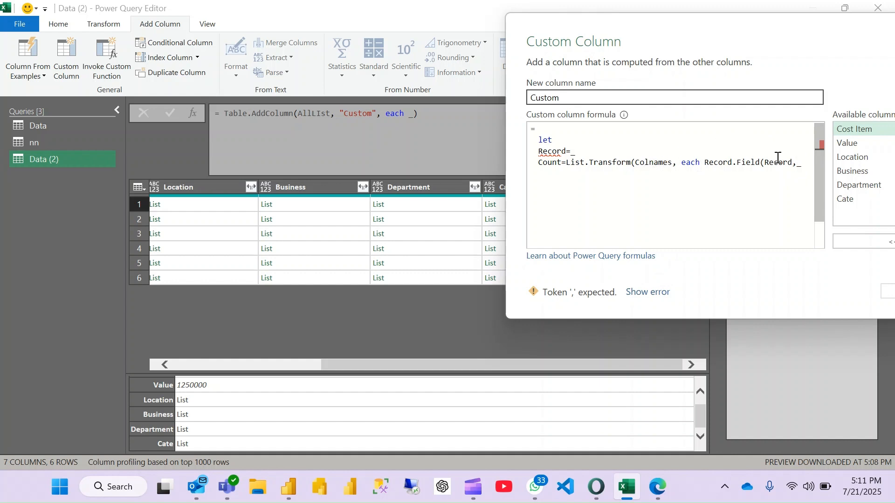
text())
text())
- End the let expression with in and count, and add the missing comma after Record=_
key(Return)
text(in)
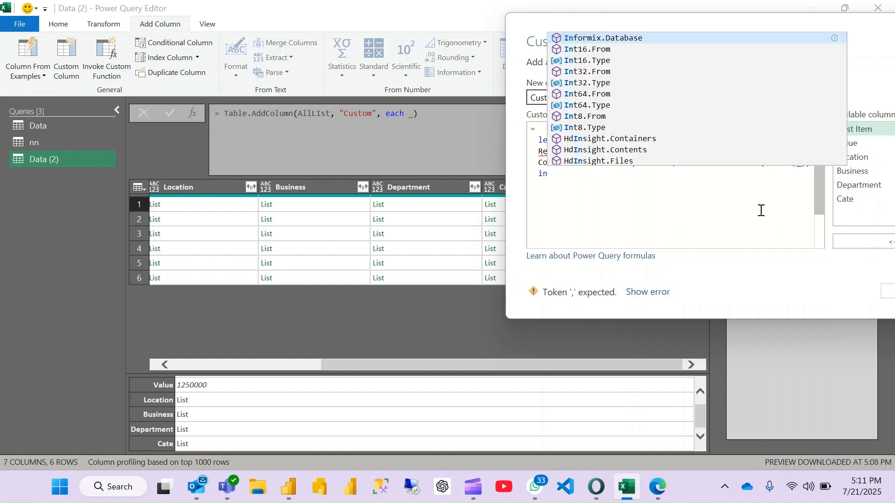
key(Return)
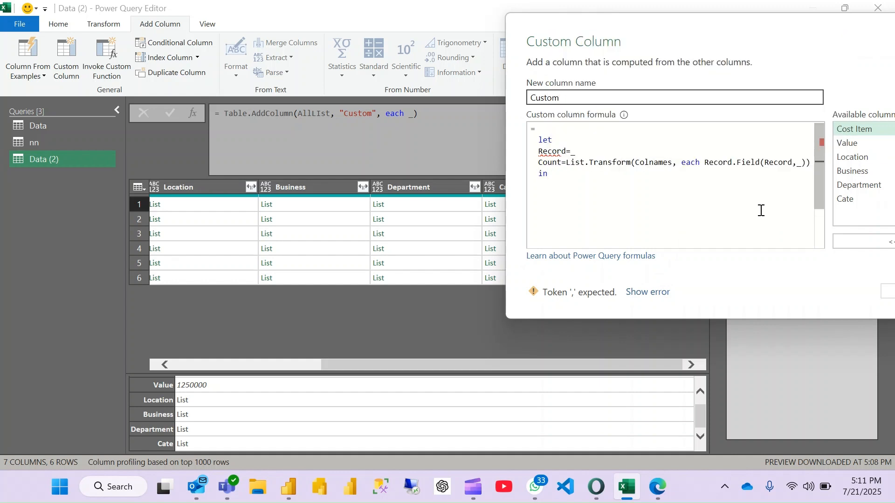
text(count)
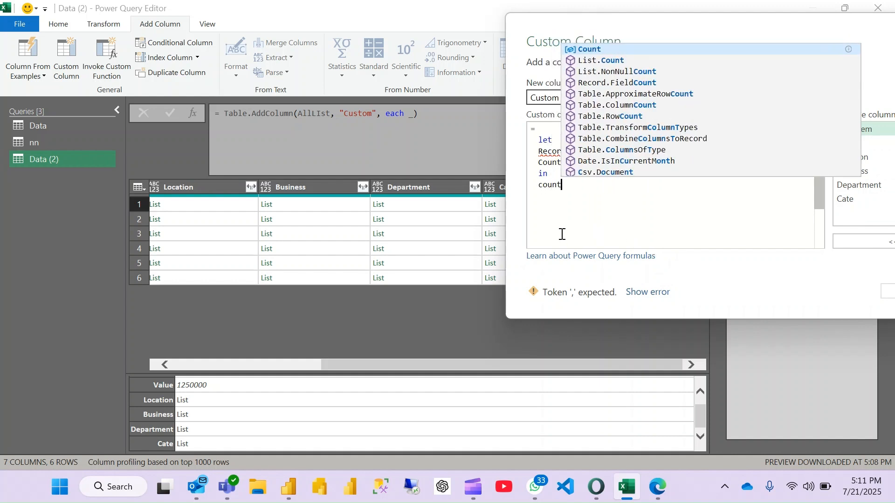
click(587, 217)
click(590, 153)
text(,)
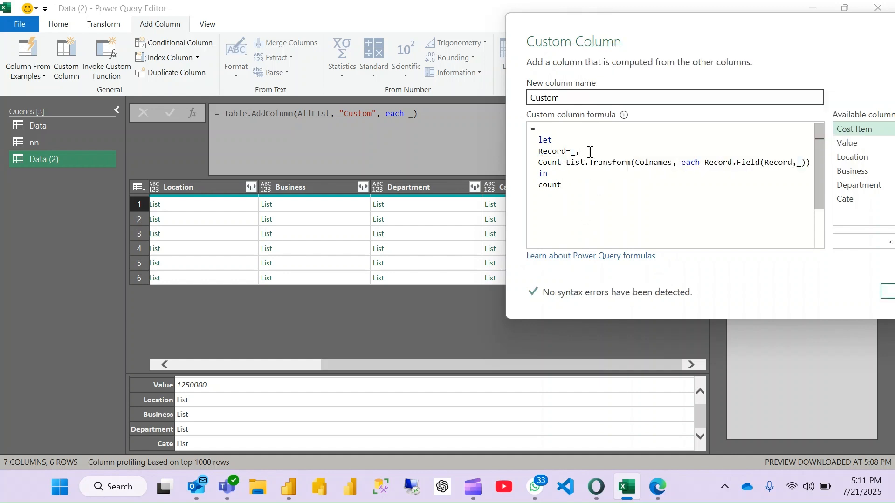
- Apply the custom column, and correct the variable returned after in to Count so it matches the definition
click(597, 205)
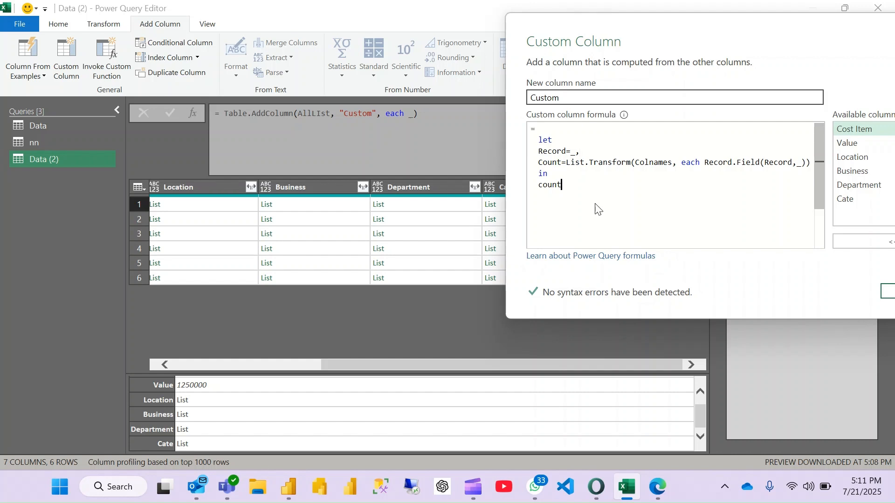
click(885, 294)
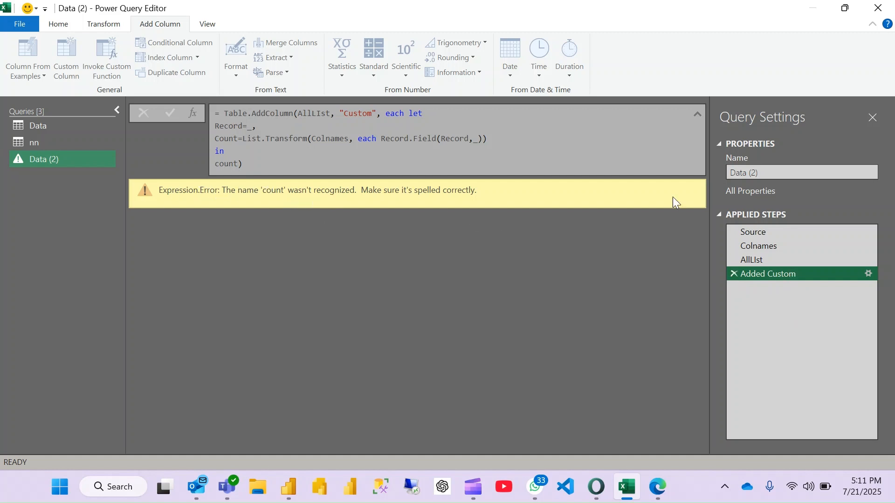
click(868, 274)
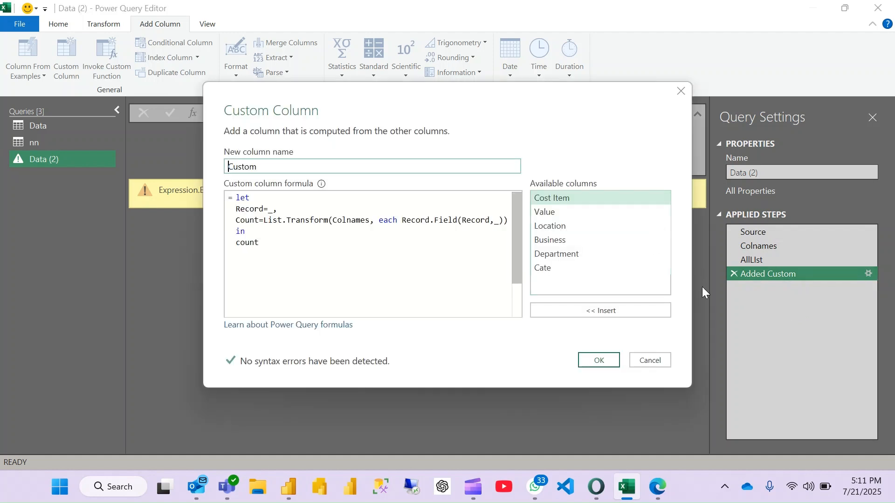
double_click(248, 219)
double_click(247, 243)
text(Count)
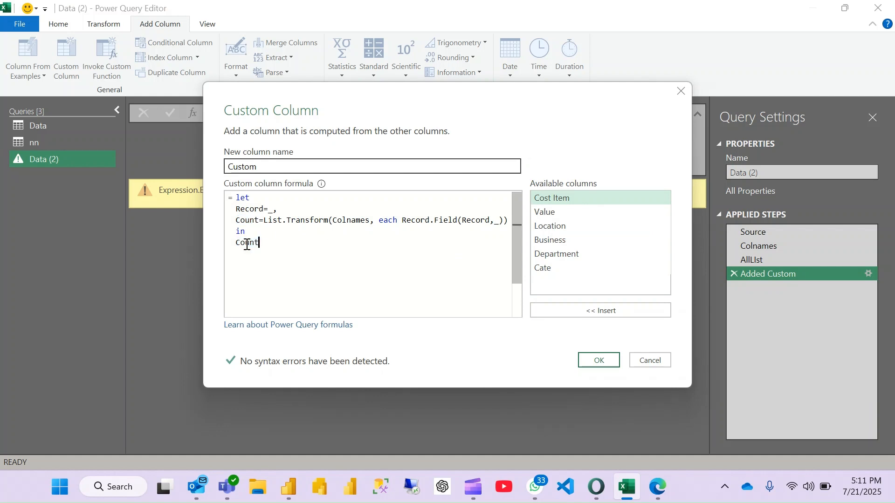
click(599, 361)
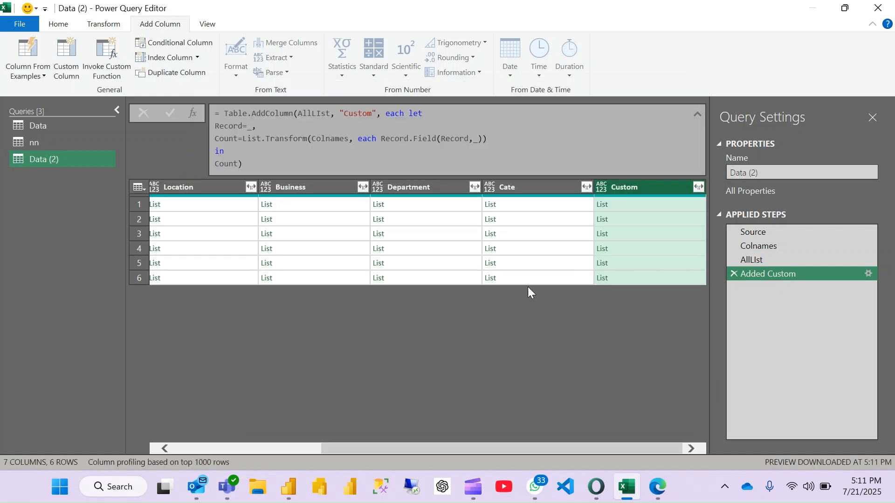
- Preview the first row's list in the Custom column and compare it with that row's other columns
click(661, 204)
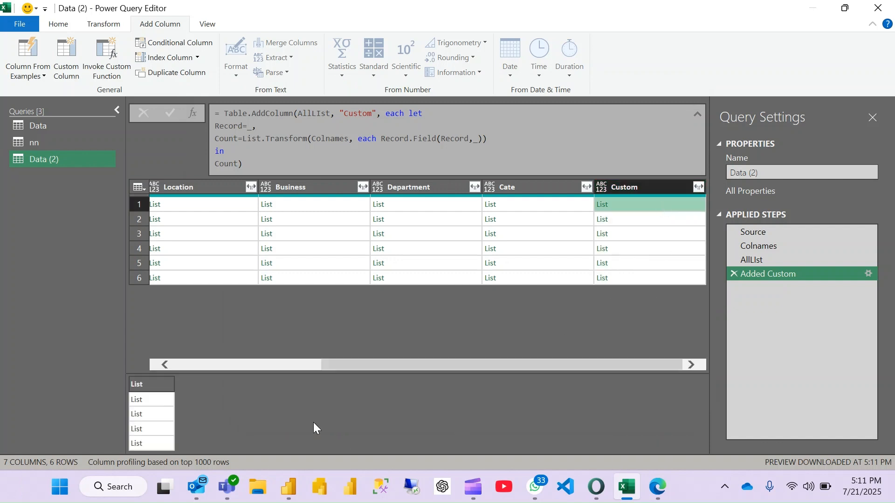
scroll(296, 306, left, 5)
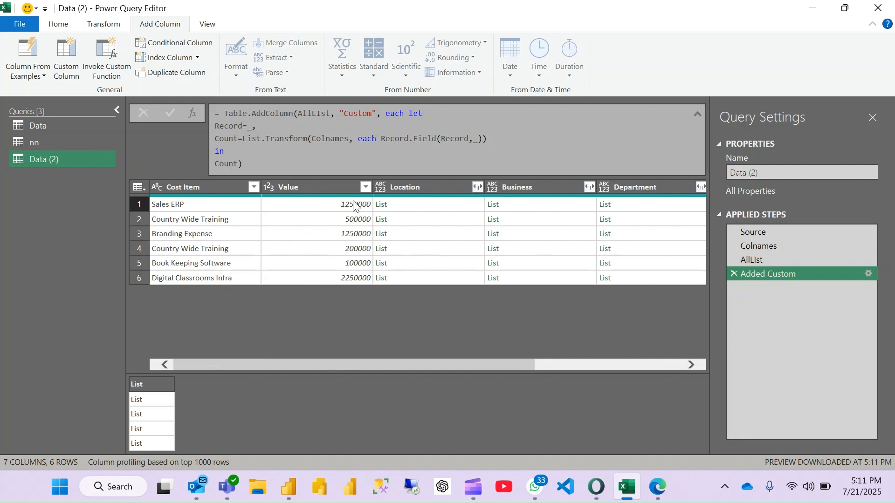
scroll(454, 261, right, 5)
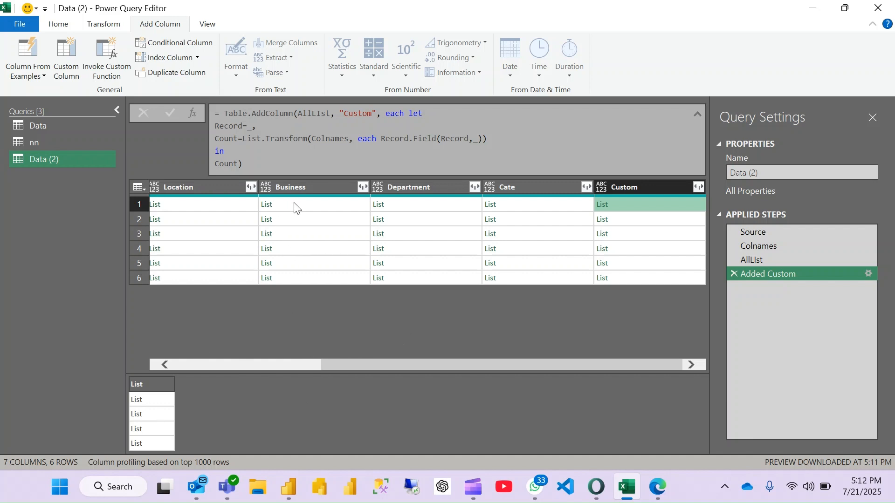
- Reopen the custom column formula and nest Count's List.Transform as the first argument of an outer List.Transform
click(867, 271)
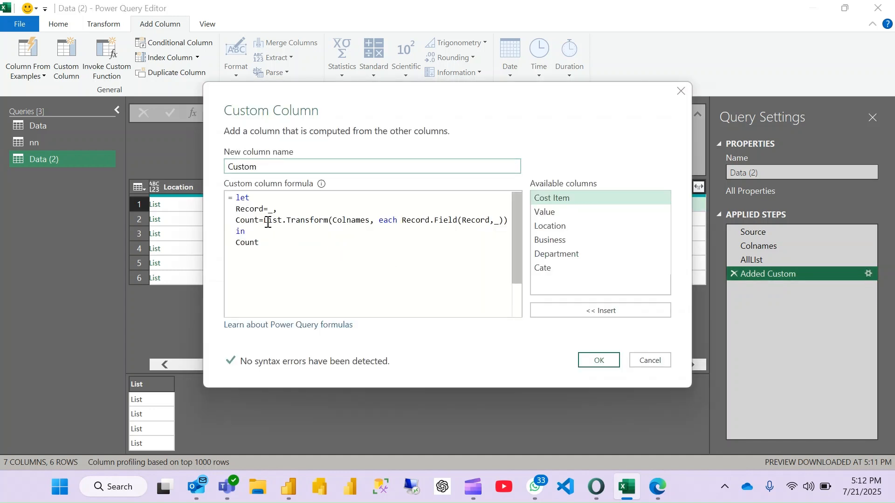
double_click(265, 221)
click(265, 221)
key(Return)
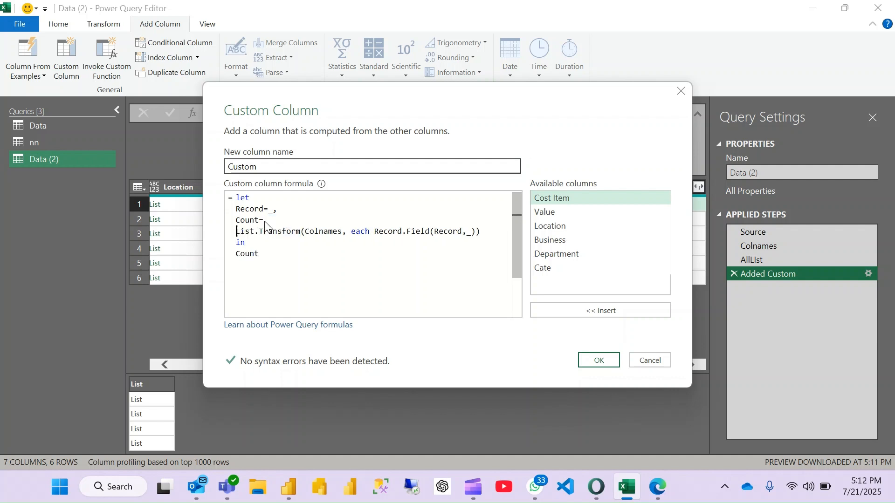
key(Return)
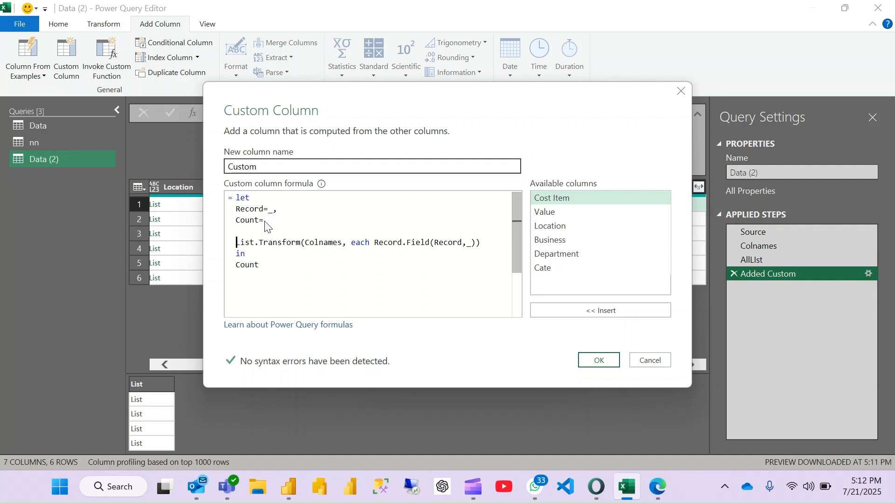
text(list)
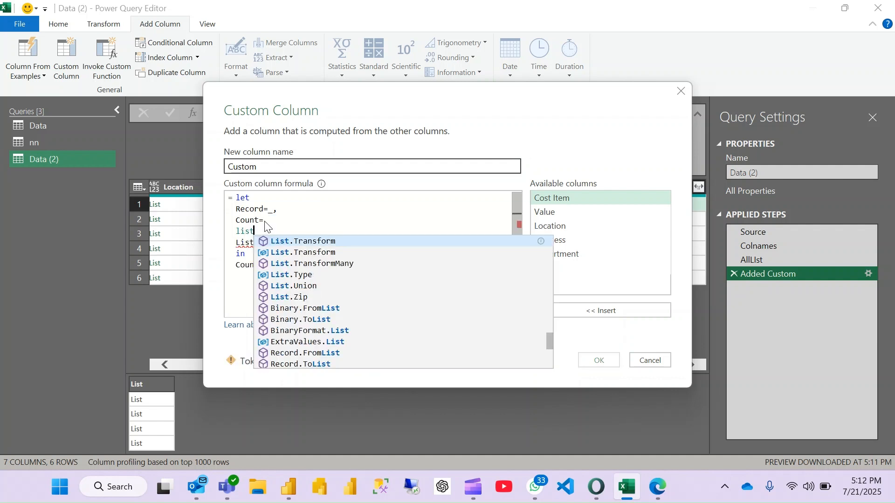
key(Tab)
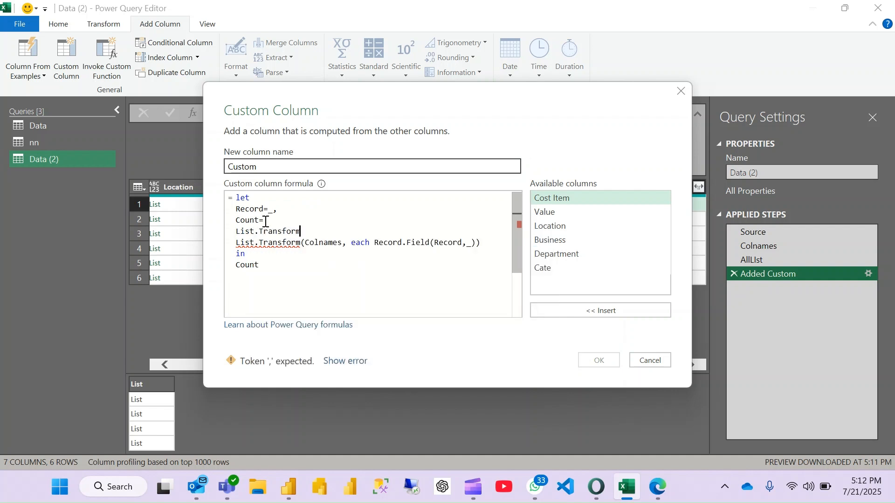
text(()
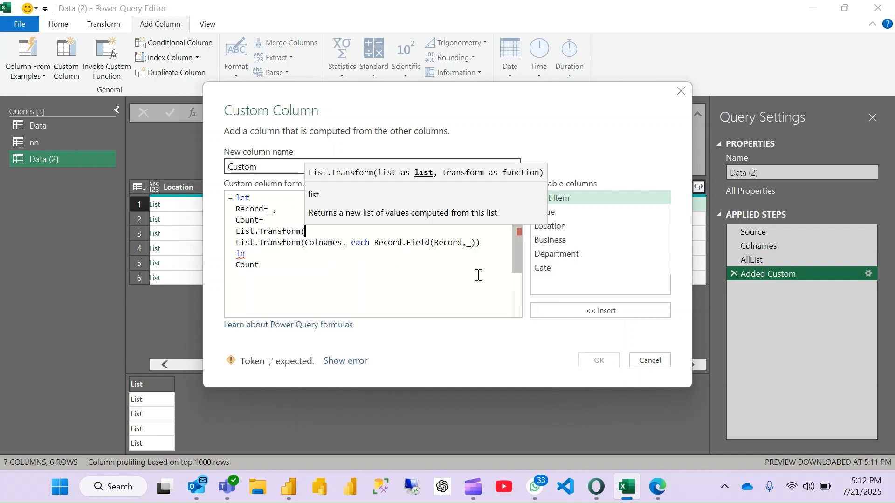
click(492, 247)
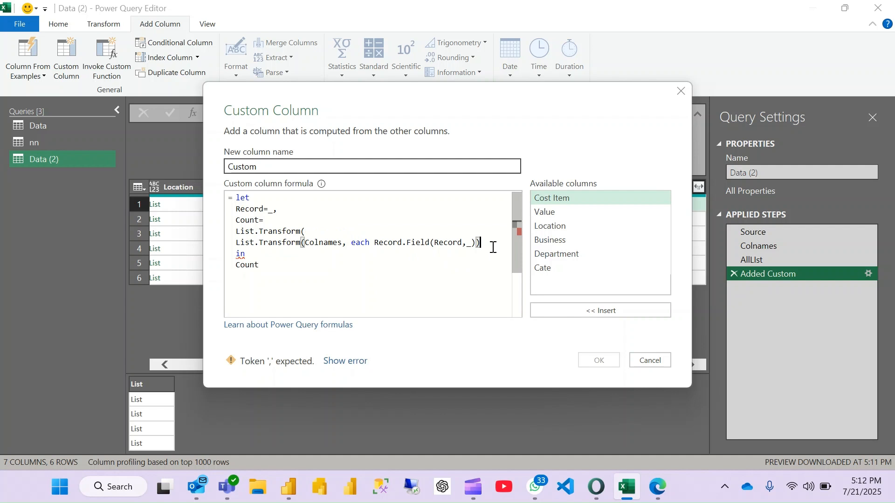
text(,)
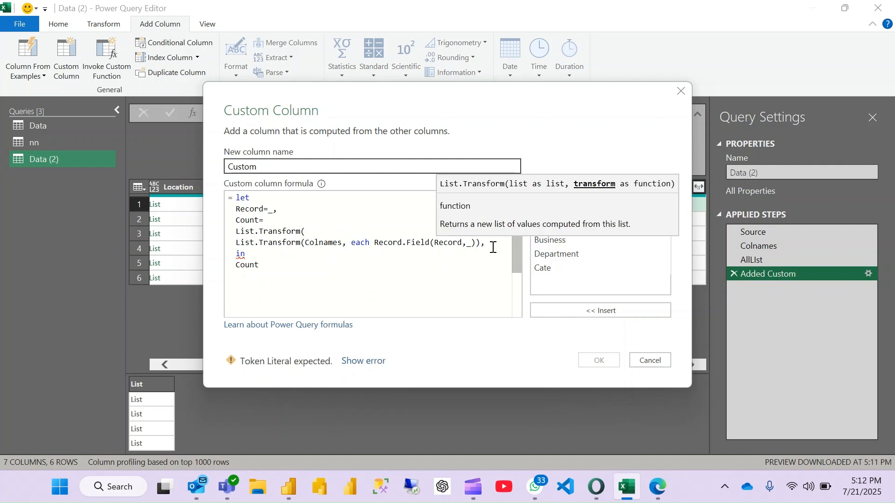
- Add each List.Count(_) on a new line as the outer List.Transform's second argument and close the function
key(Return)
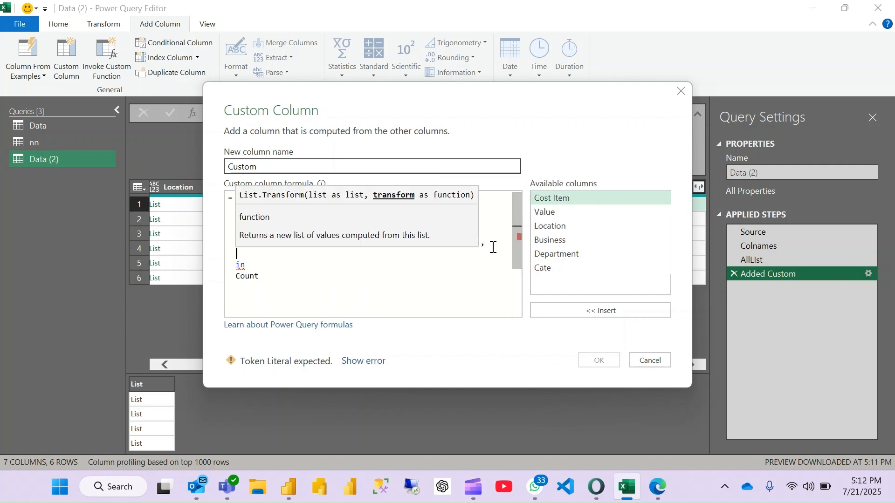
text(each)
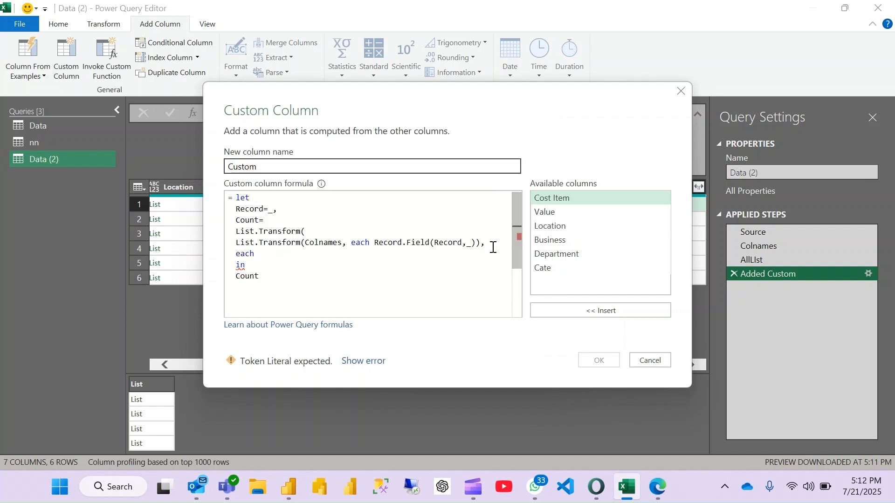
text( list)
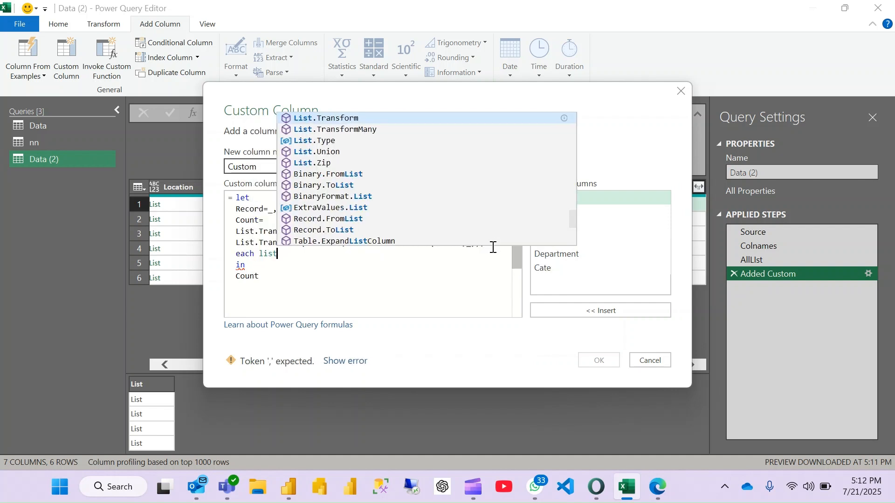
text(cou)
key(Tab)
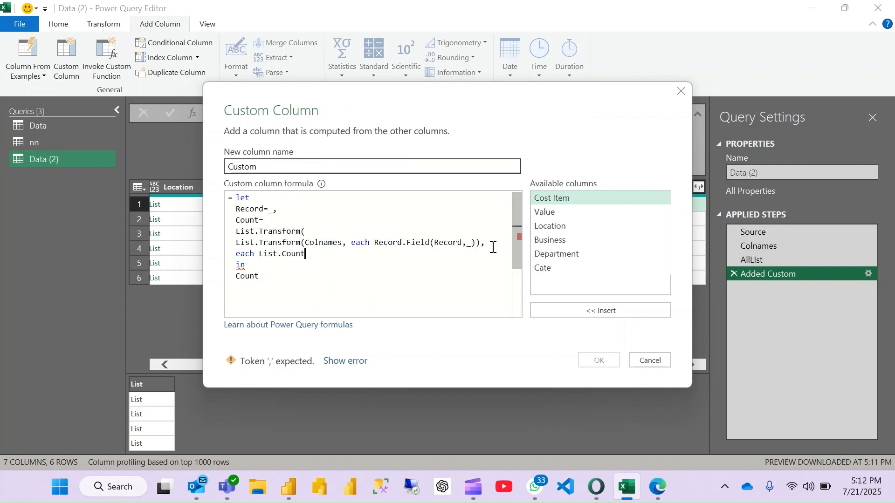
text(()
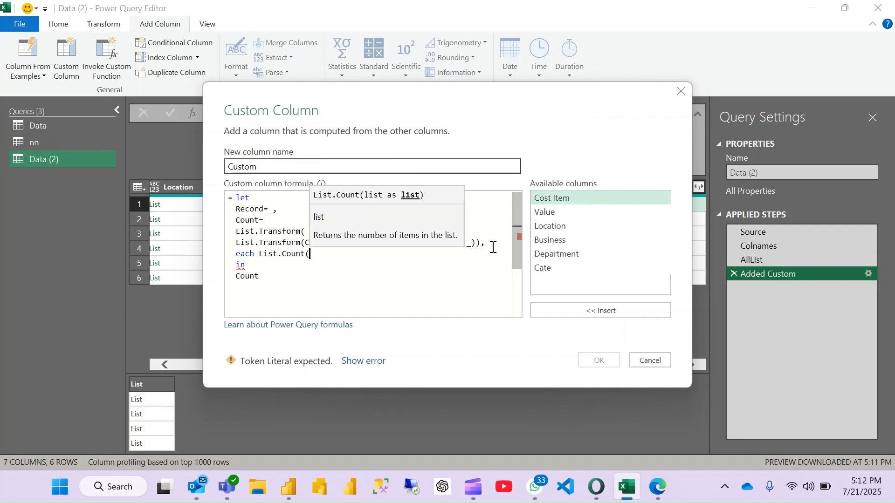
text(_)
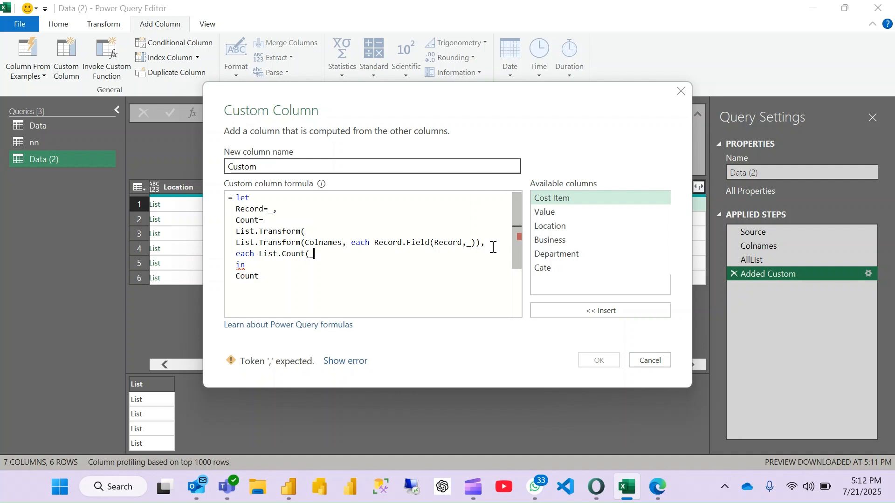
text()))
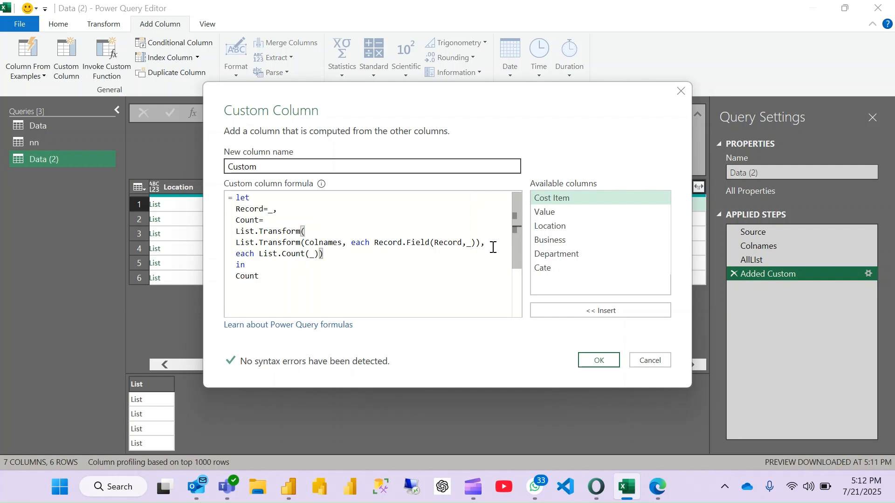
- Apply the edited custom column formula and preview the first row's list in the Custom column
click(606, 362)
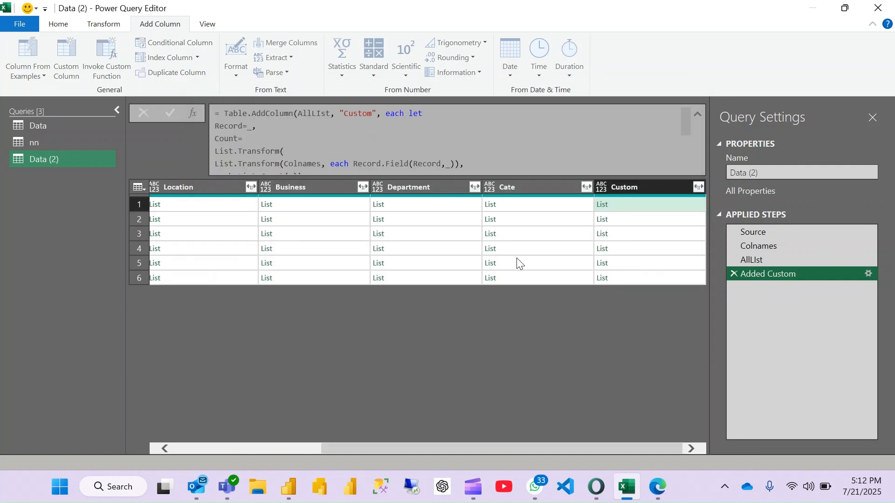
click(623, 205)
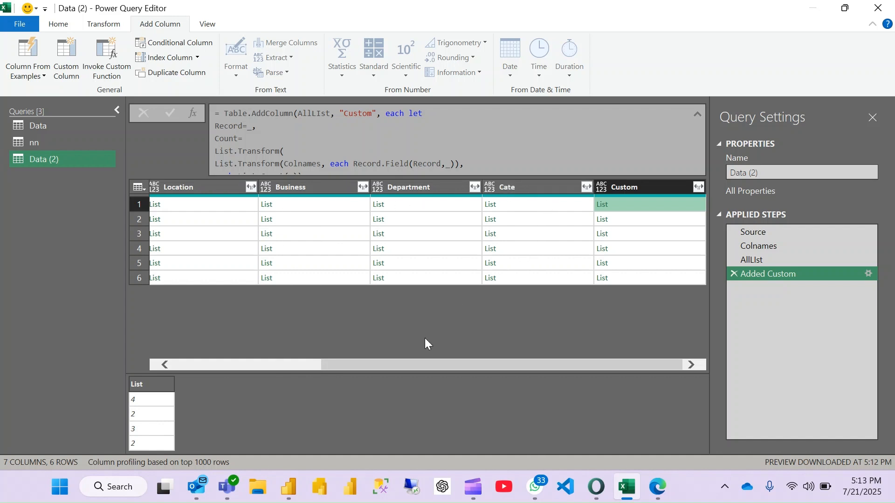
scroll(349, 245, left, 3)
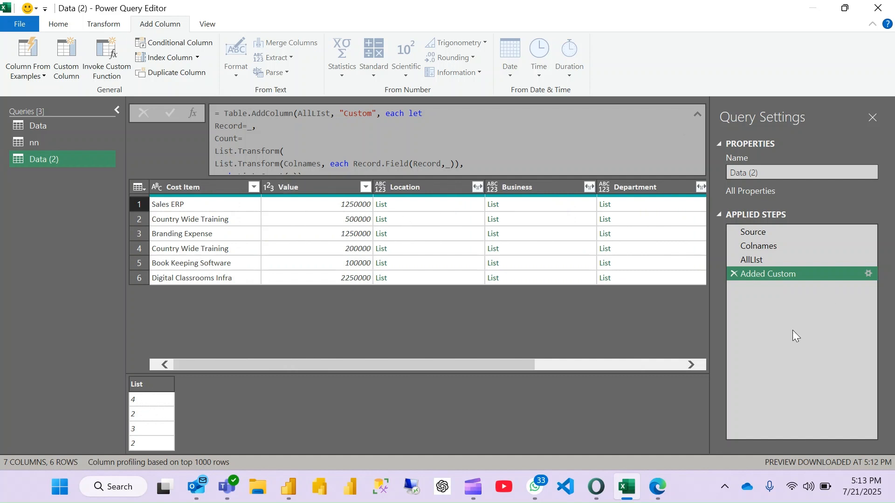
- Reopen the custom column formula and wrap Count's entire outer List.Transform expression in a List.Product function
click(873, 274)
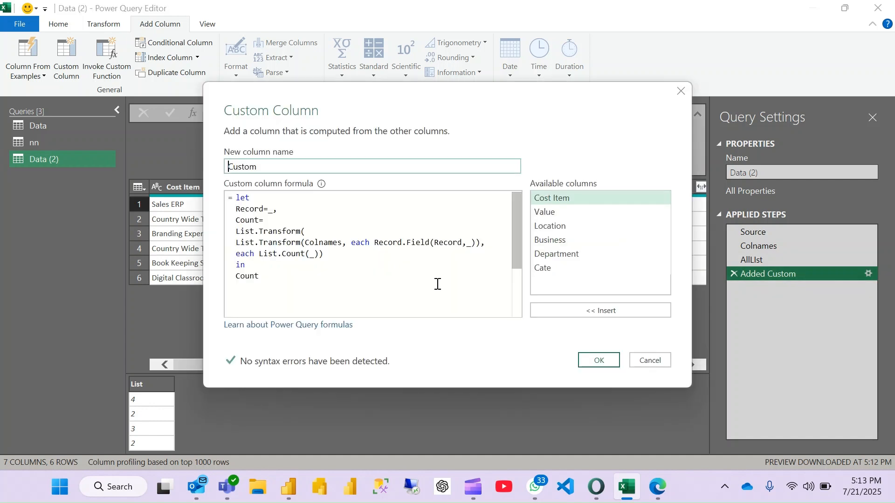
click(282, 223)
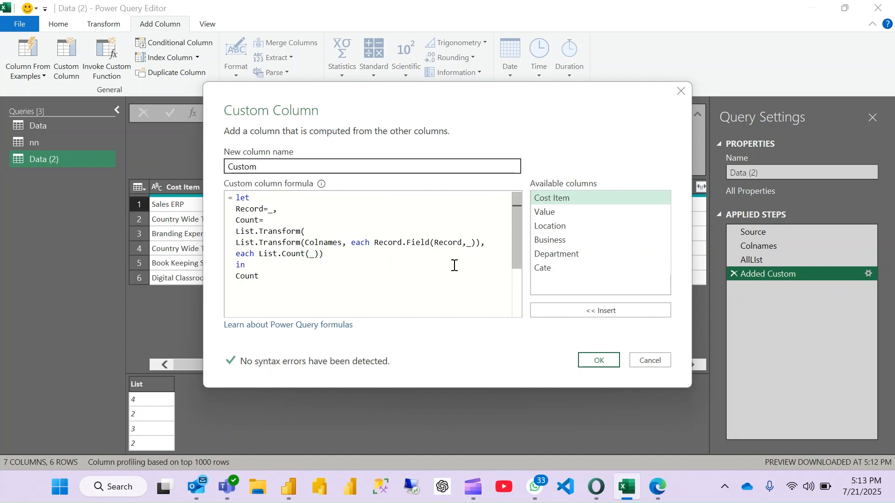
key(Return)
text(l)
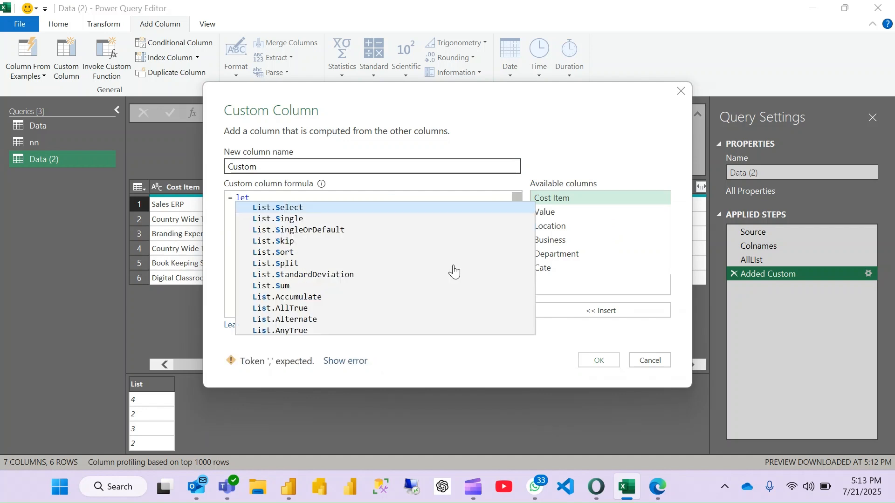
text(ist)
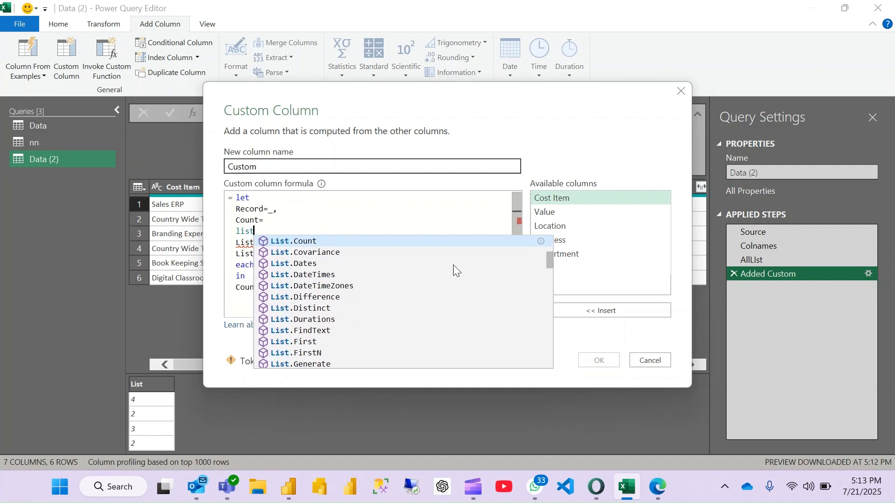
text(.p)
key(Tab)
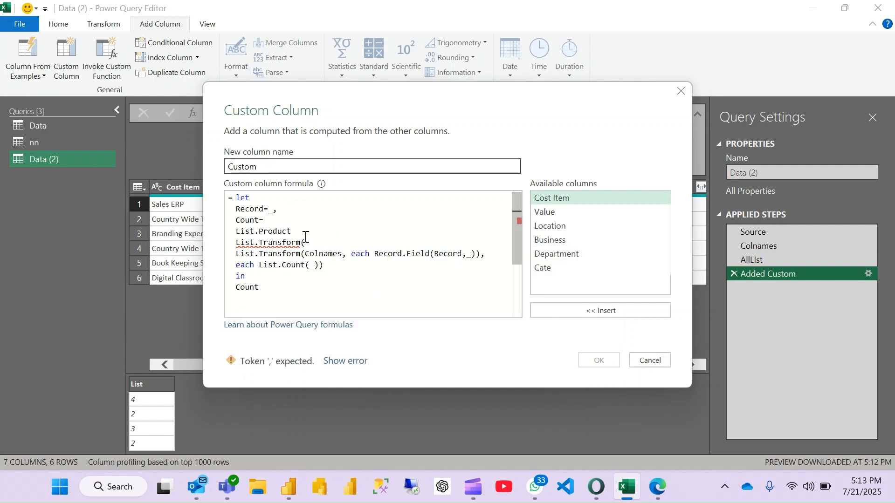
text(()
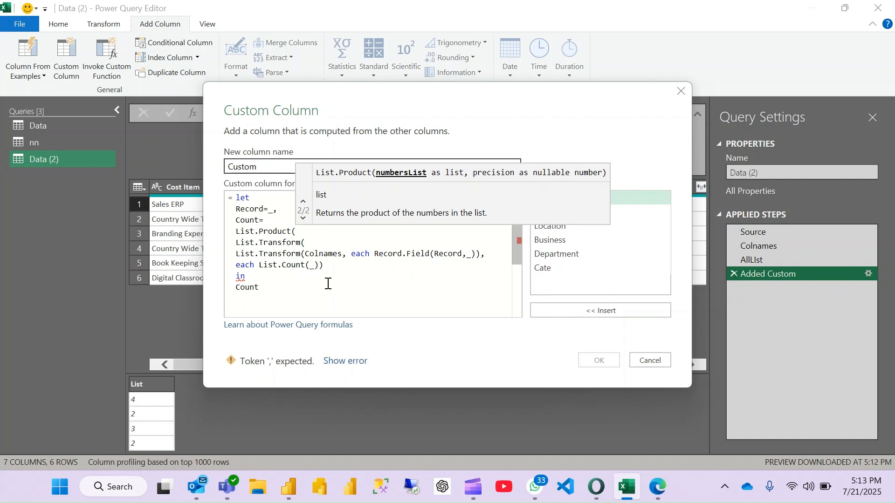
click(346, 270)
text())
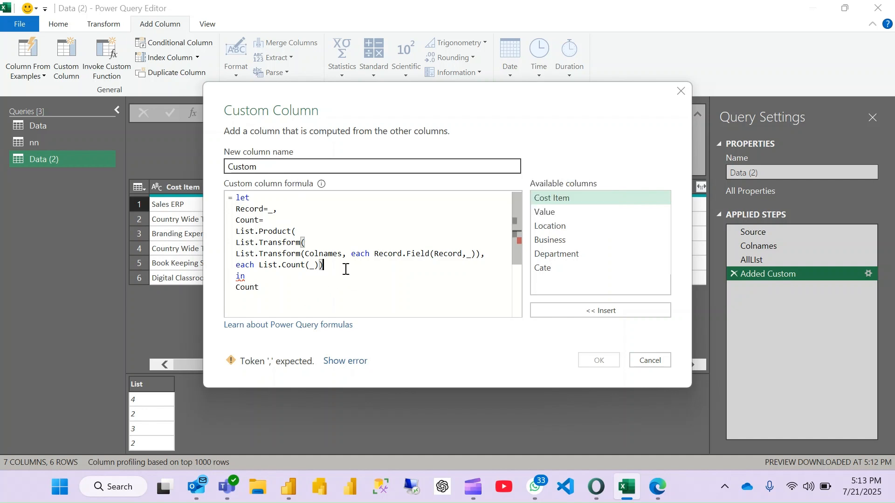
text())
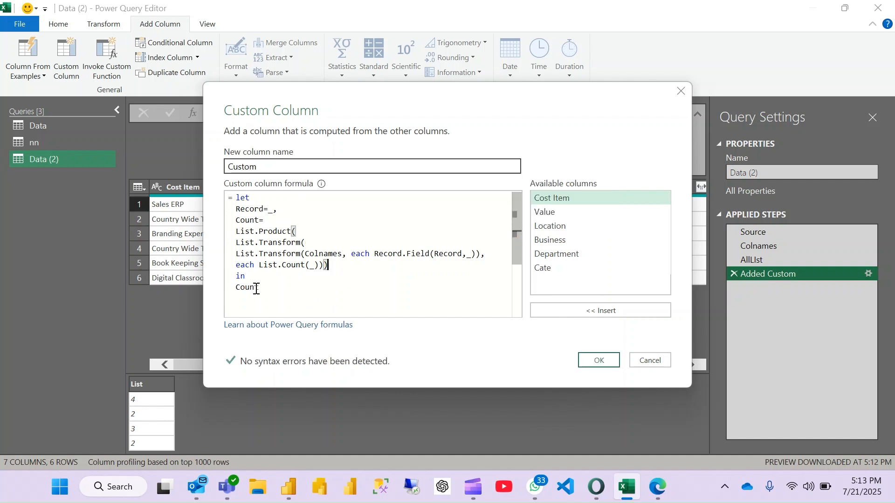
click(237, 287)
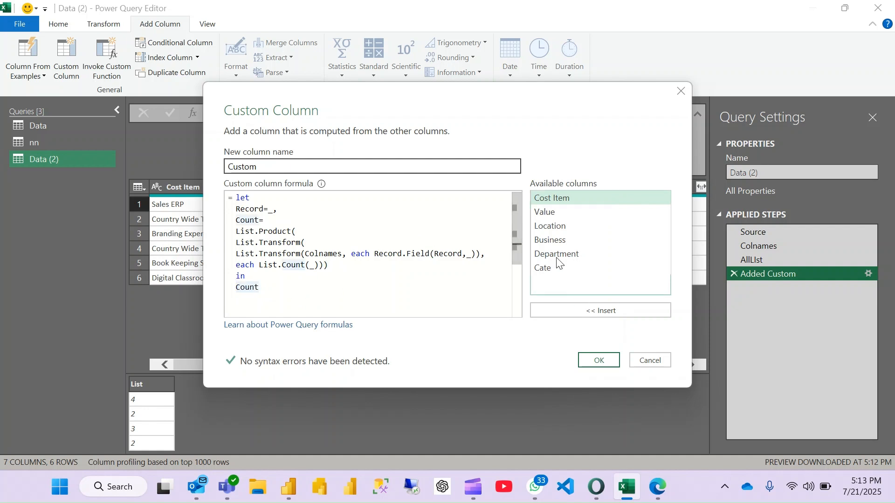
- Change the custom column formula's returned expression to [Value]/Count and apply it
double_click(552, 211)
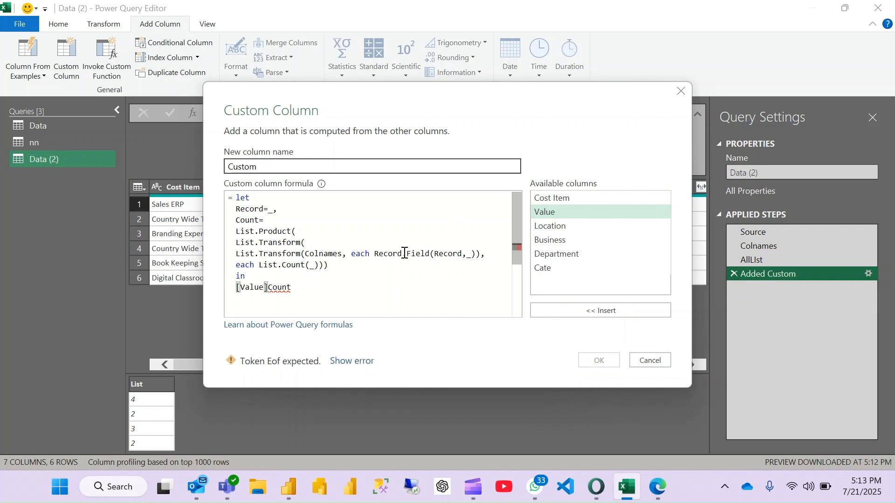
text(/)
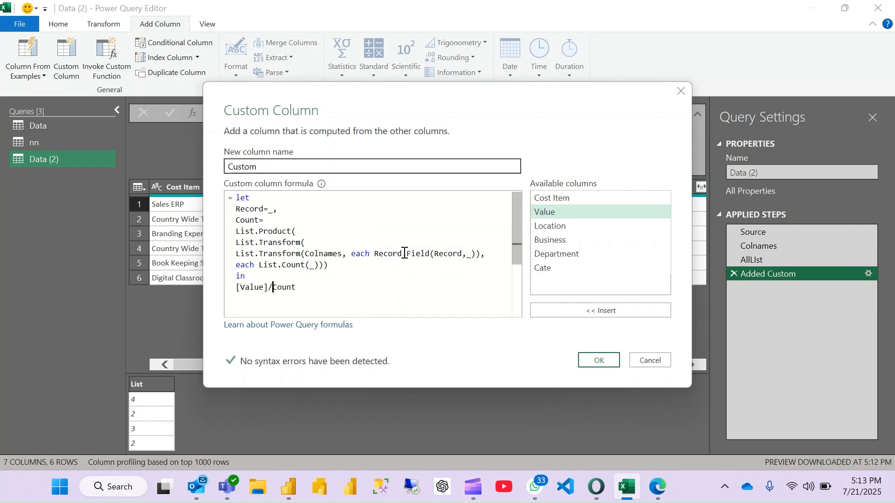
click(598, 361)
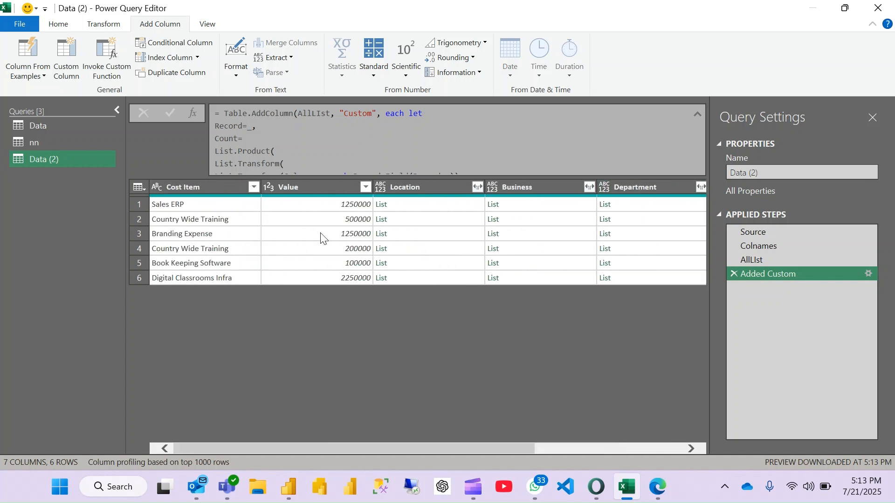
- Preview the first row's Location list, then expand the Location column to new rows
click(440, 205)
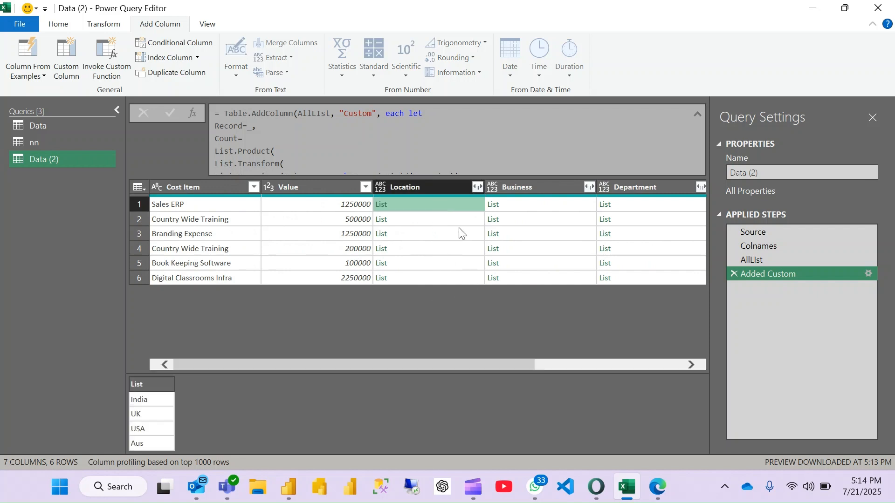
scroll(545, 211, right, 5)
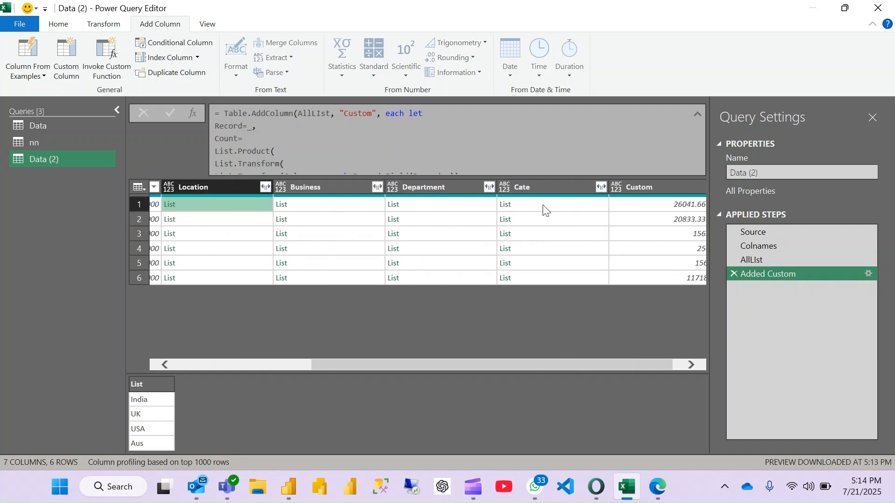
scroll(546, 210, left, 6)
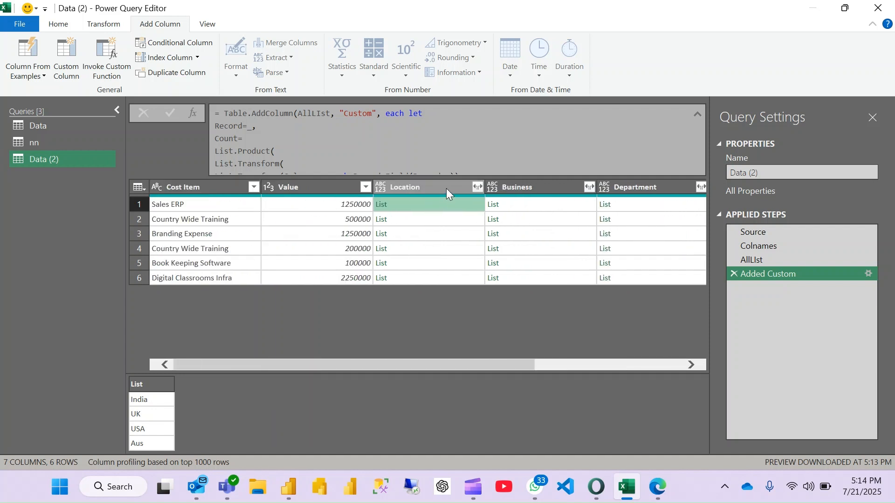
click(478, 187)
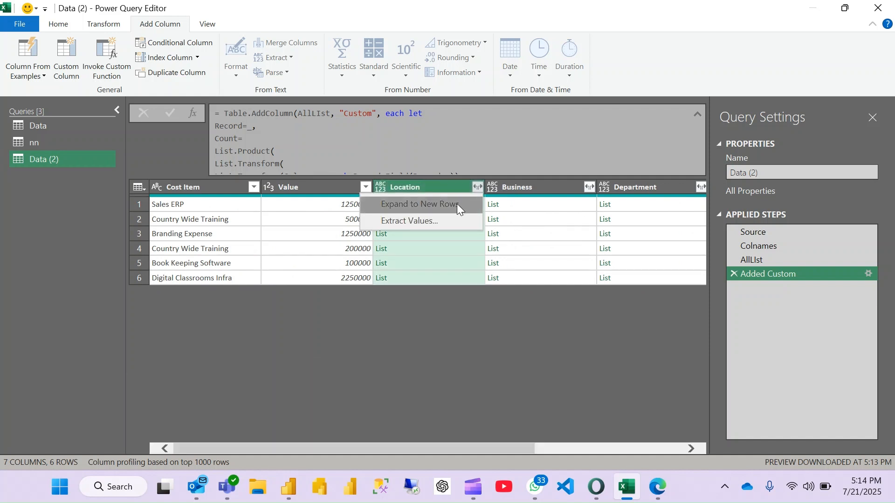
click(456, 203)
scroll(431, 299, down, 1)
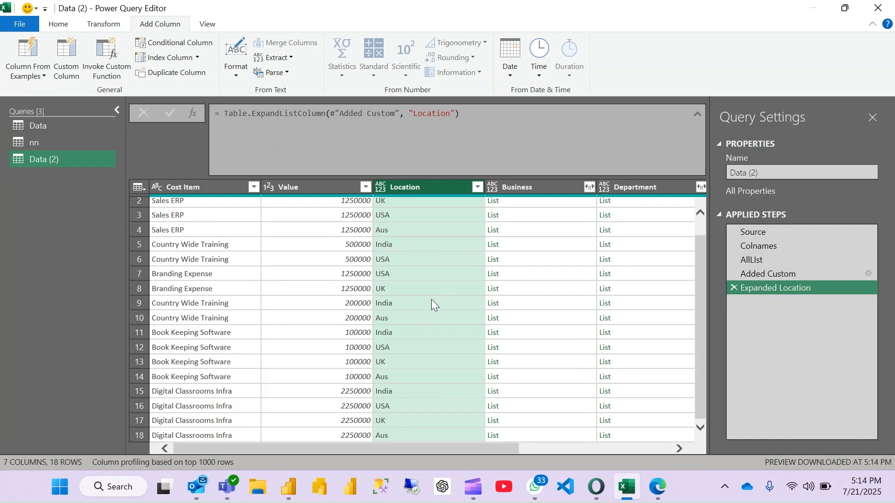
scroll(432, 300, up, 1)
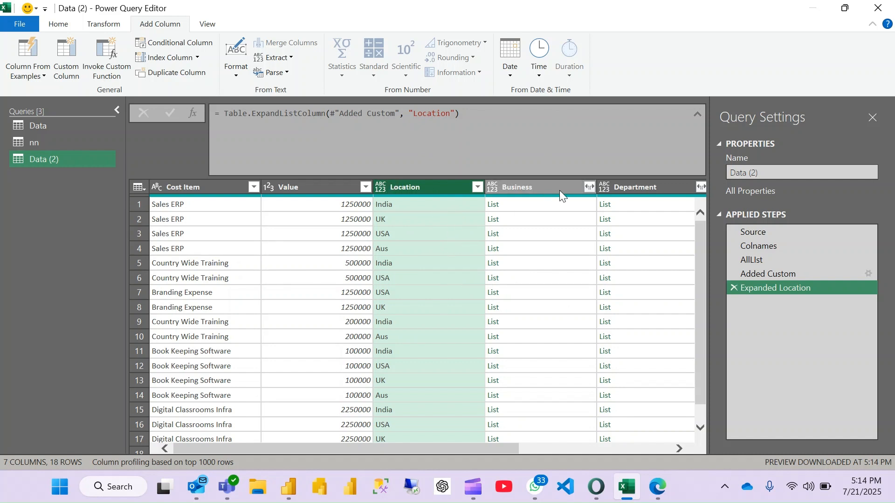
- Expand the Business and Cate list columns to new rows
click(589, 187)
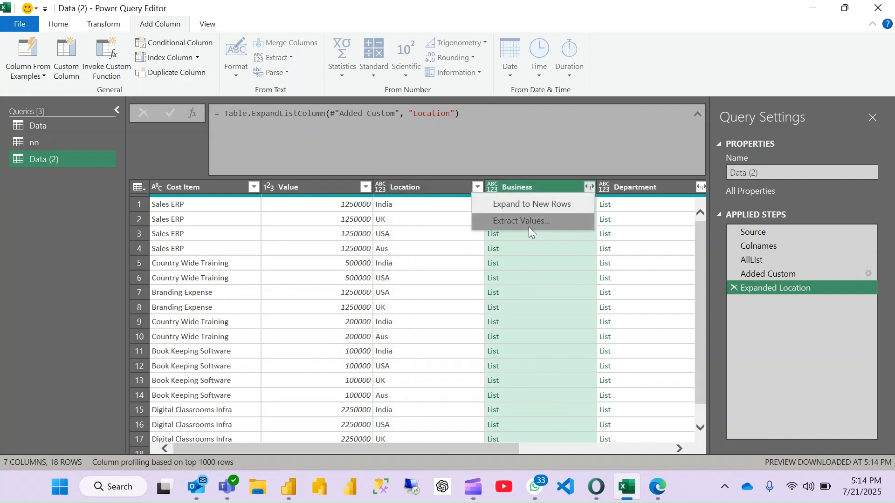
click(545, 205)
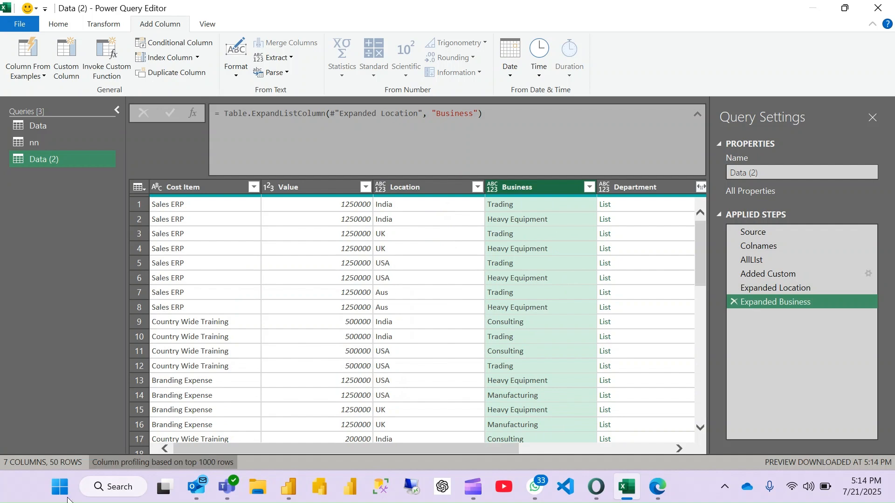
scroll(506, 337, right, 5)
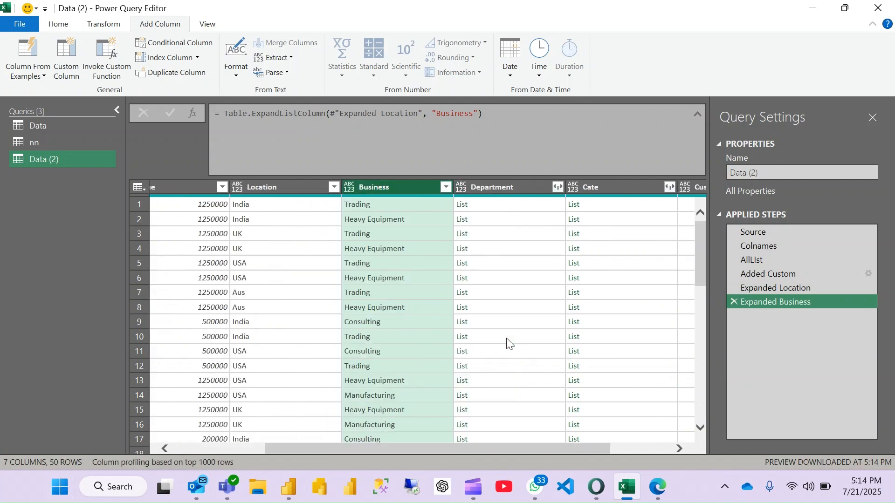
click(667, 187)
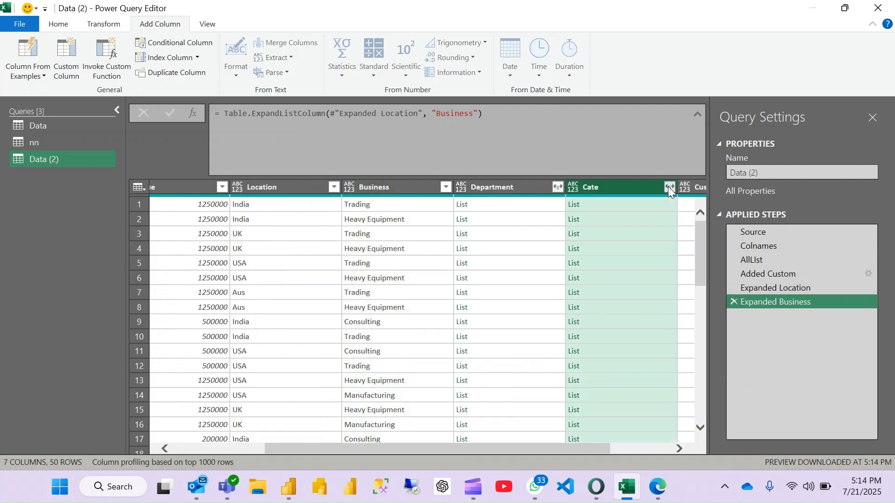
click(621, 205)
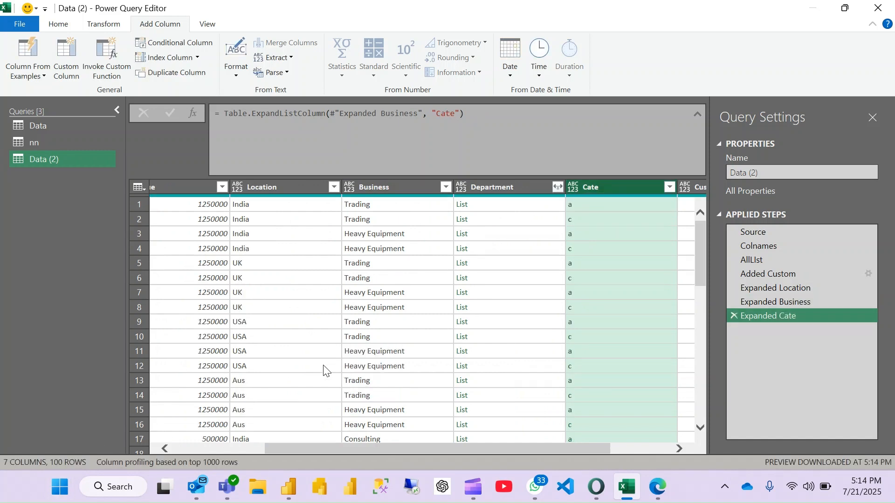
- Compare the formulas of the Expanded Location, Expanded Business and Expanded Cate steps
drag(759, 290, 767, 286)
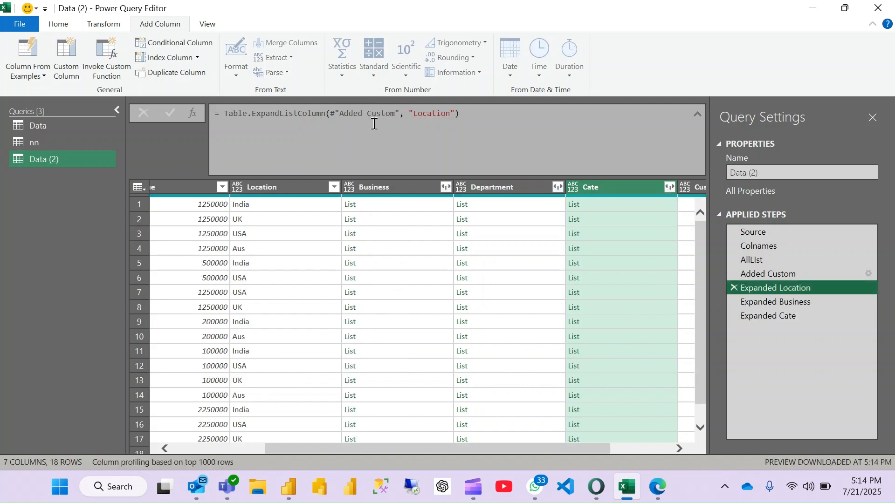
drag(753, 260, 765, 270)
click(777, 301)
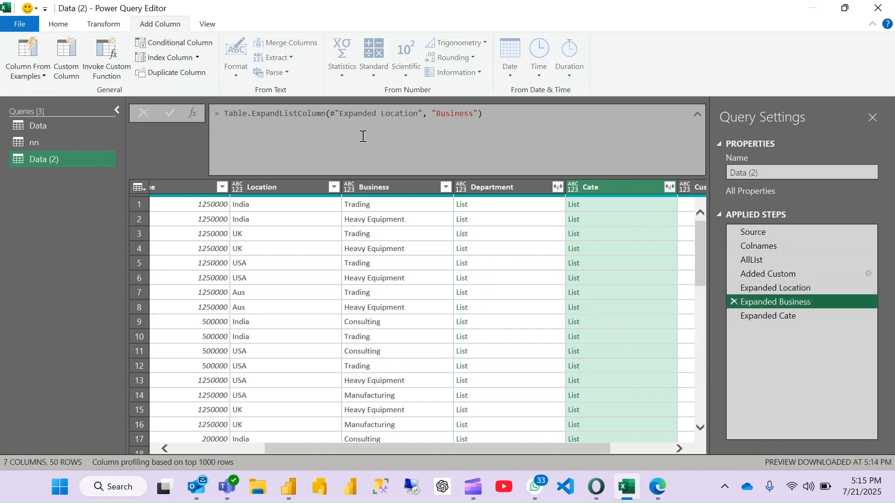
click(749, 314)
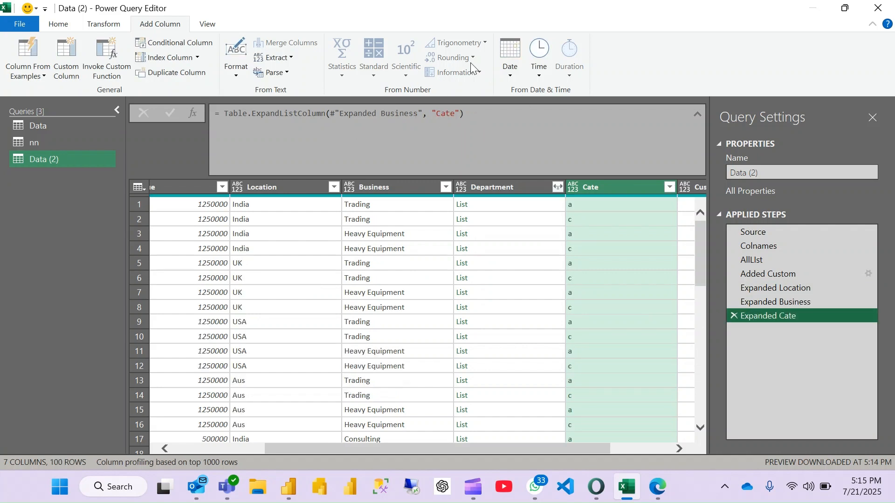
- Check the Custom column's values across the expanded rows, then delete the Expanded Cate and Expanded Business steps
scroll(606, 285, right, 3)
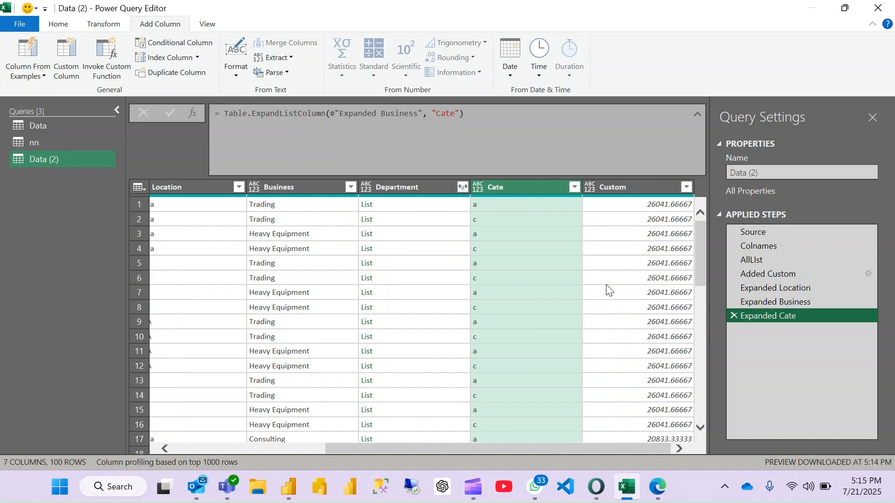
scroll(606, 285, left, 5)
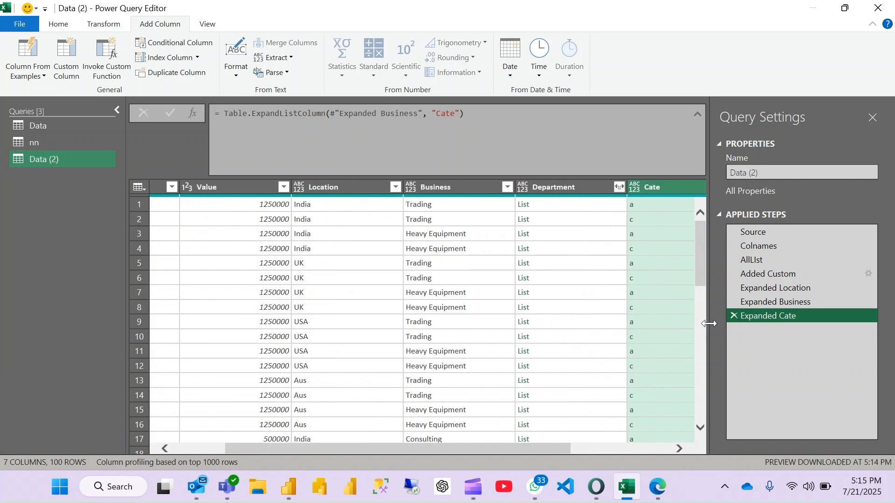
click(734, 315)
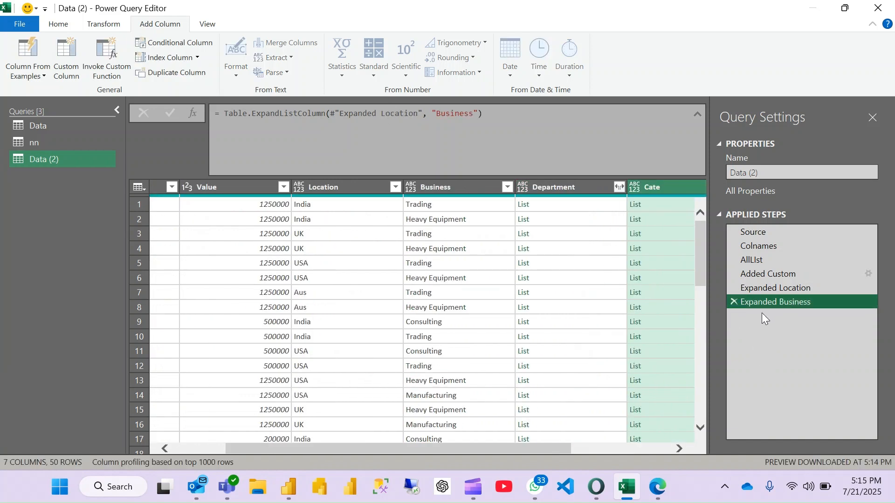
click(733, 304)
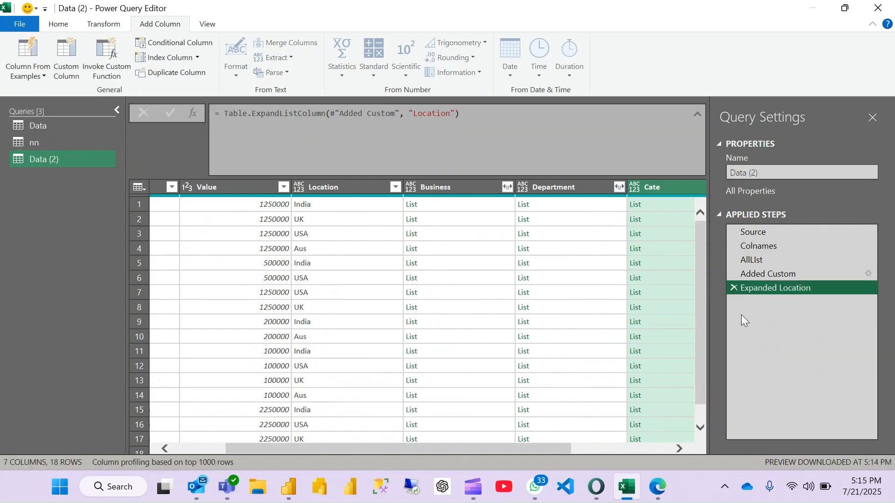
- Move the Table.ExpandListColumn expression onto a new line below the equals sign in the Expanded Location formula
double_click(225, 114)
click(225, 115)
key(shift+Return)
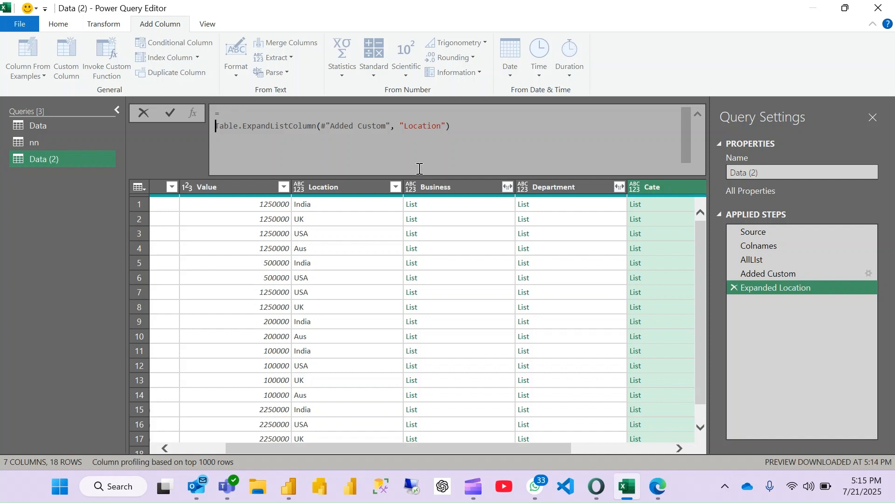
drag(401, 126, 442, 124)
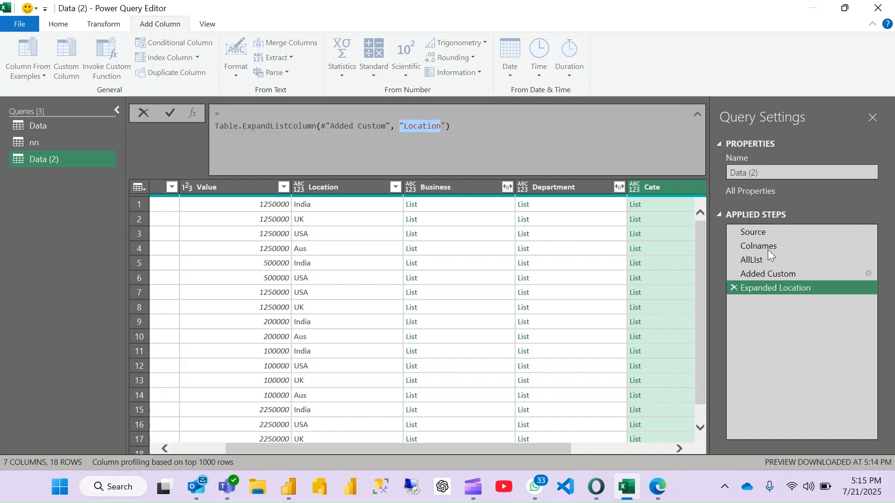
- Start a List.Accumulate function after the equals sign with Colnames as its list argument
click(251, 116)
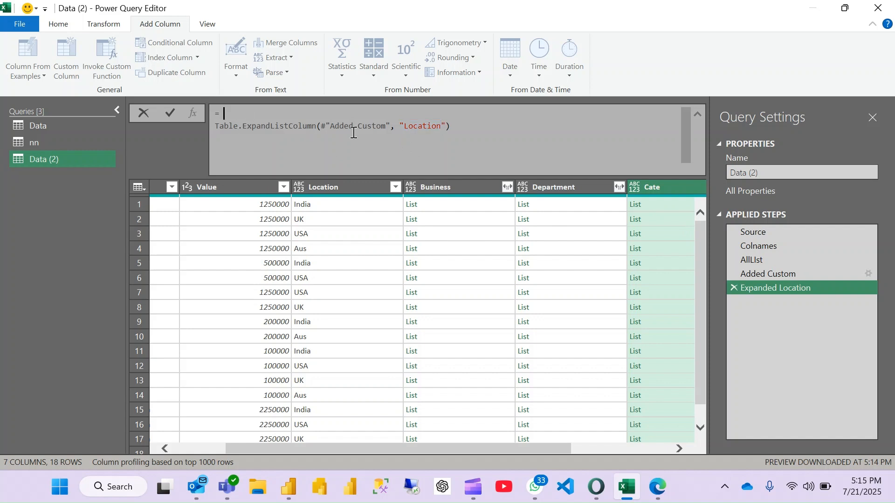
text(list)
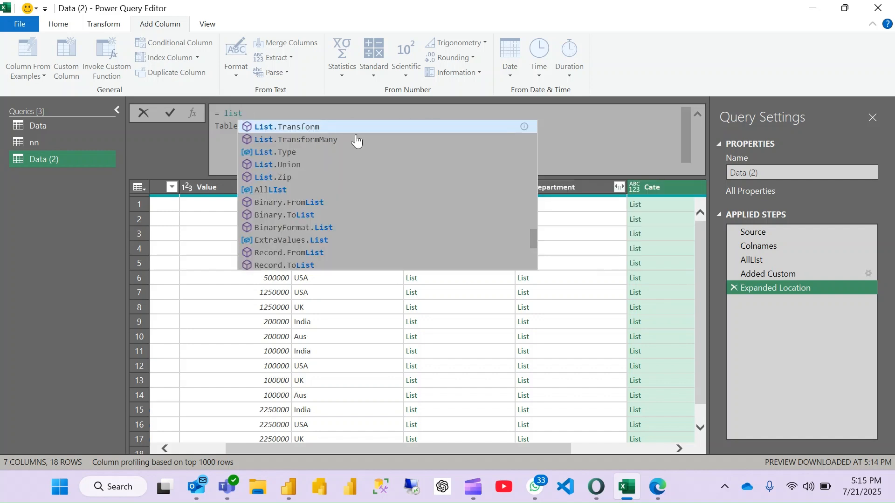
text(ac)
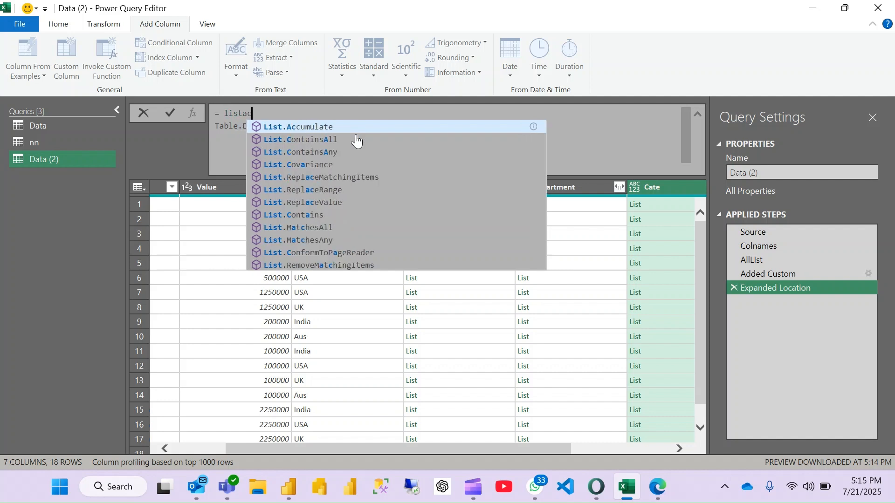
key(Tab)
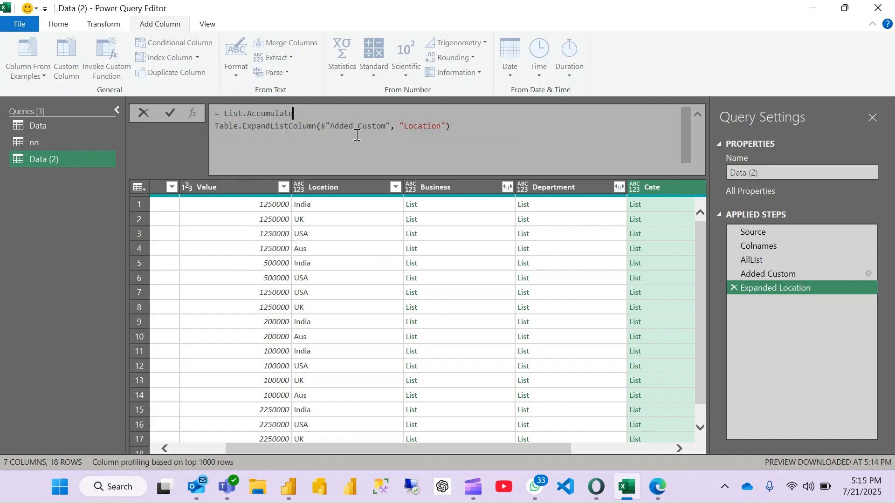
text(()
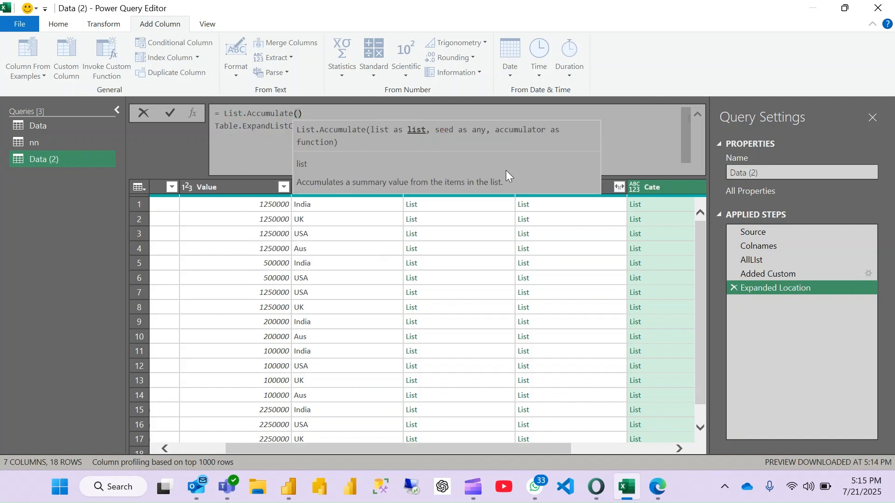
text(Colnames)
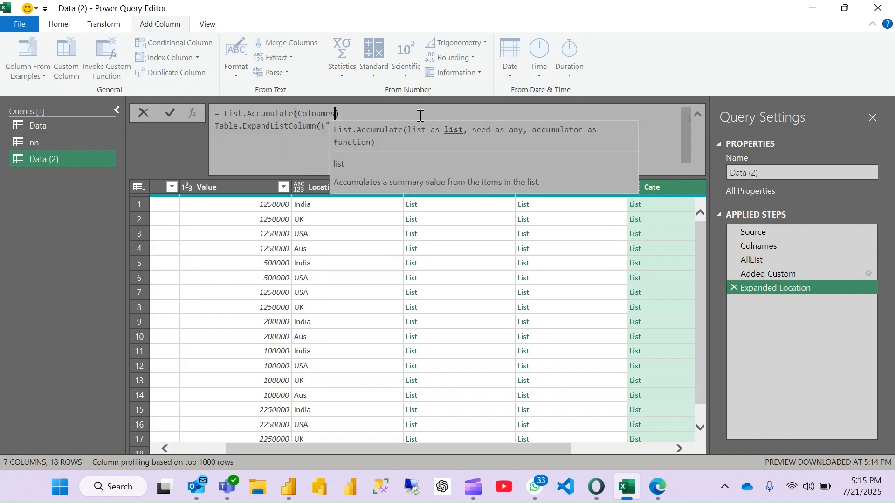
text(,)
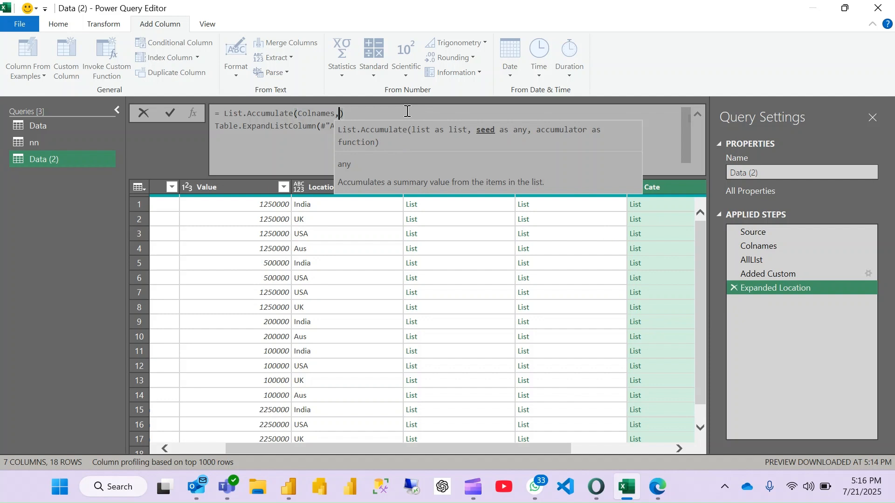
- Add #"Added Custom" as List.Accumulate's seed argument, followed by a comma
text(#)
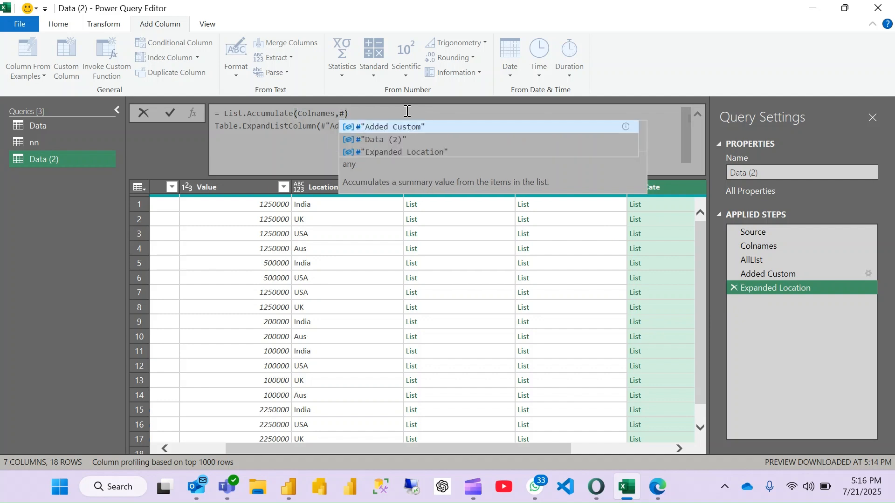
key(Tab)
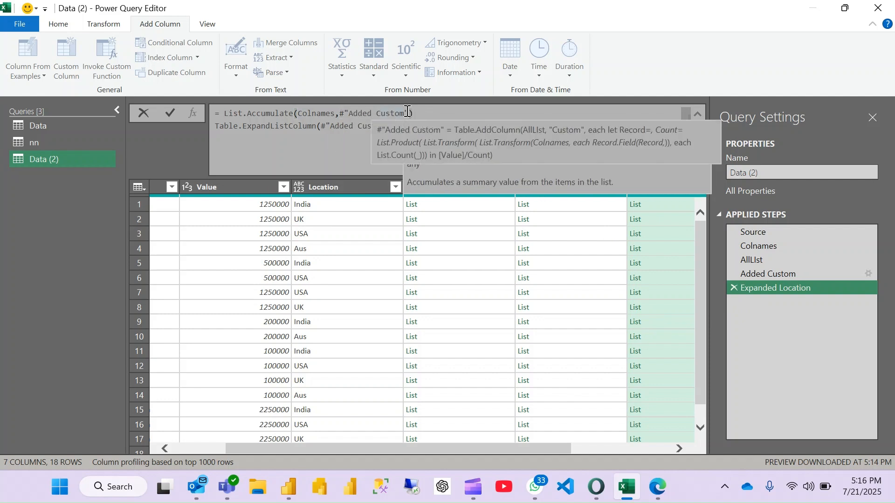
text(,)
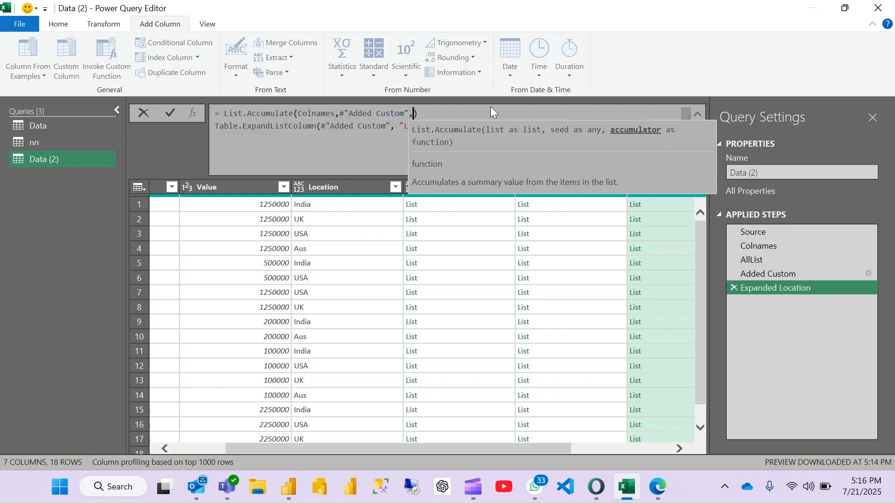
text(()
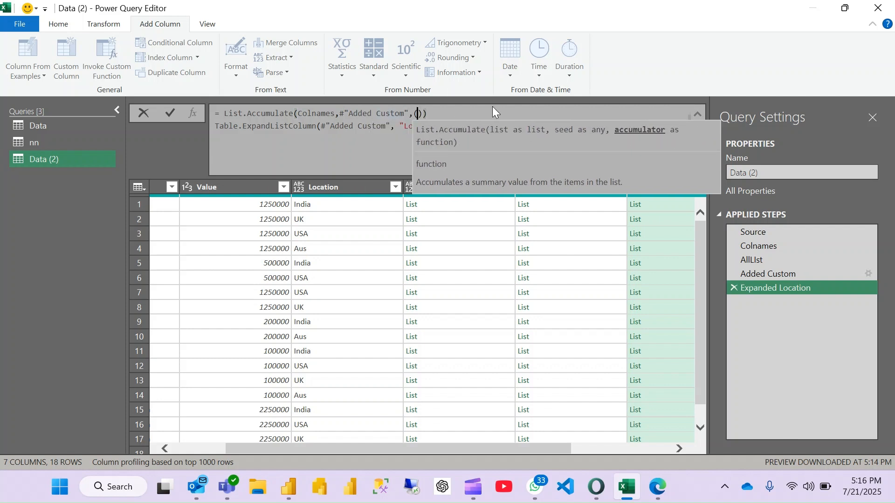
text(S)
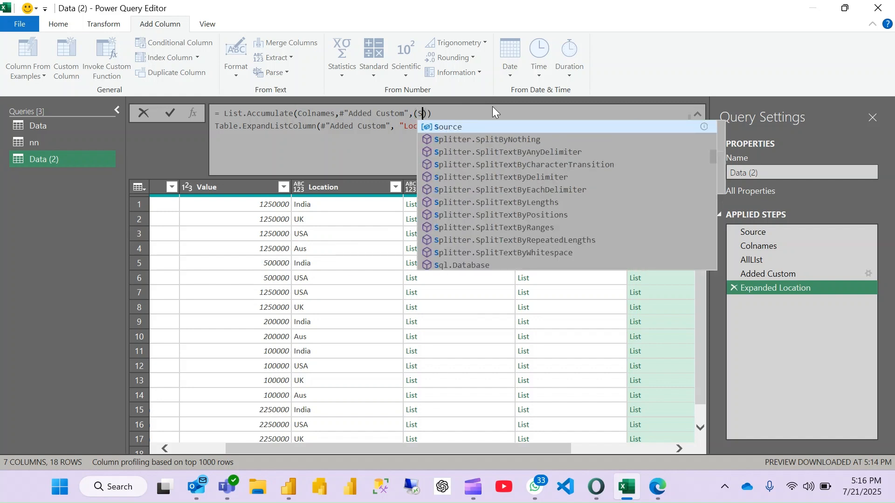
- Add (s,c) as the parameter list of List.Accumulate's accumulator function
key(BackSpace)
text(s,c)
key(Escape)
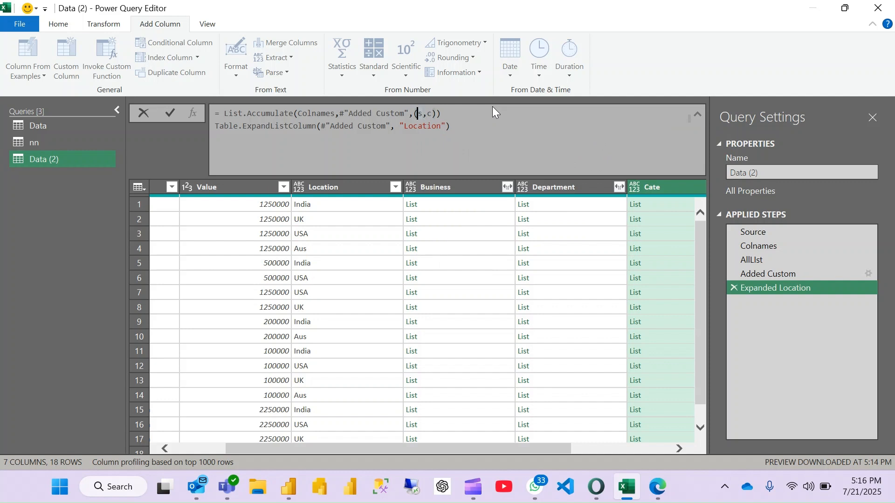
key(Left)
key(Left)
mouse_move(357, 110)
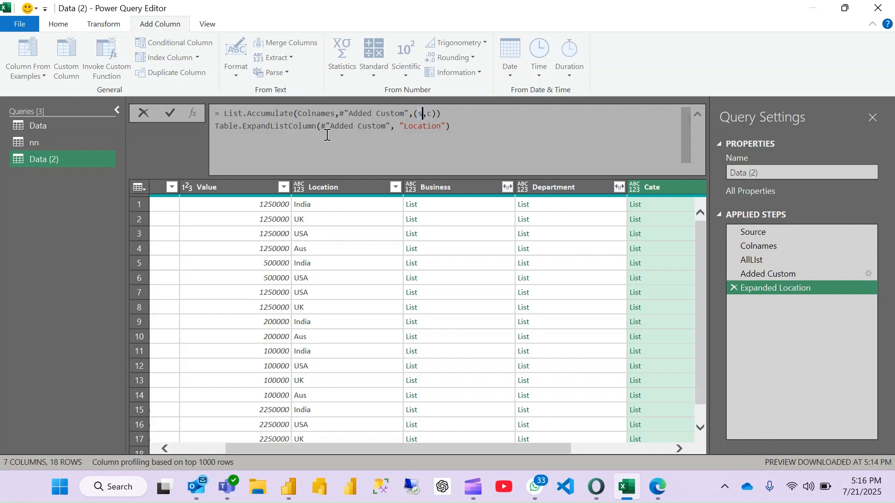
key(XF86AudioLowerVolume)
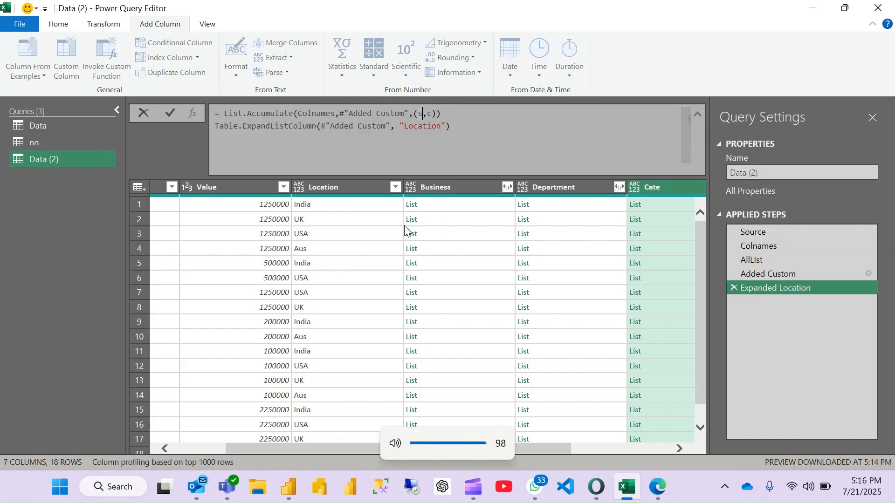
key(XF86AudioLowerVolume)
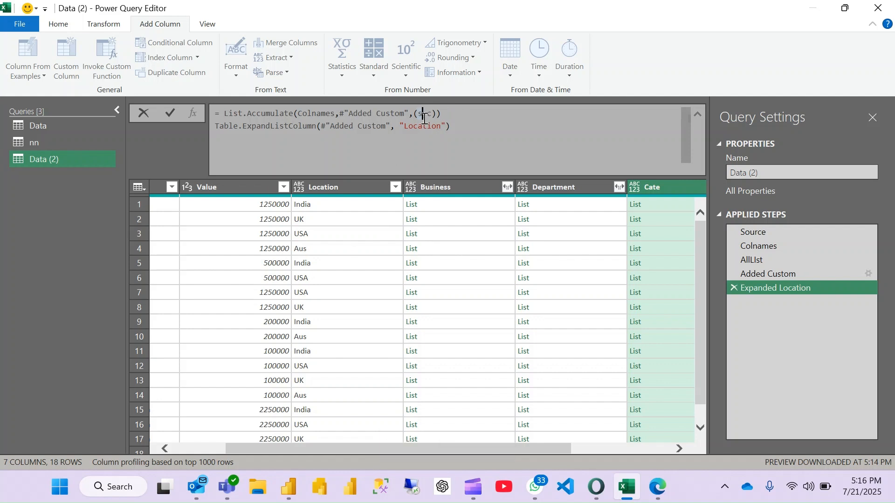
key(XF86AudioLowerVolume)
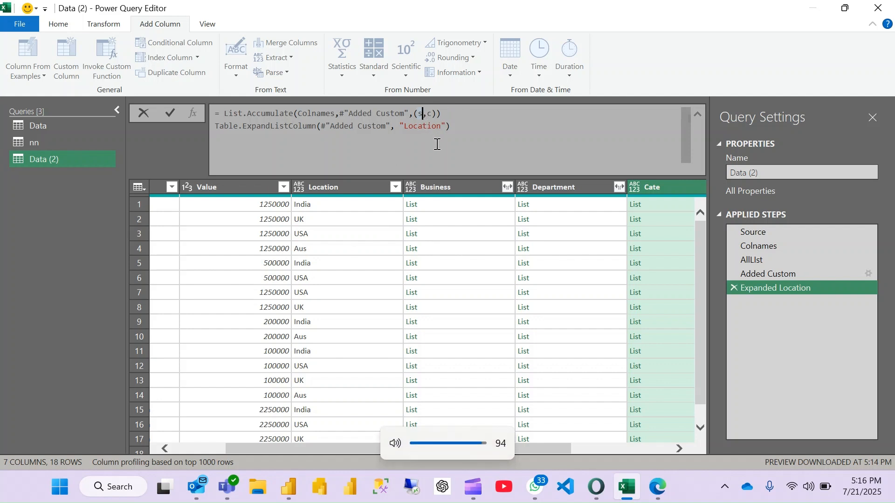
key(XF86AudioLowerVolume)
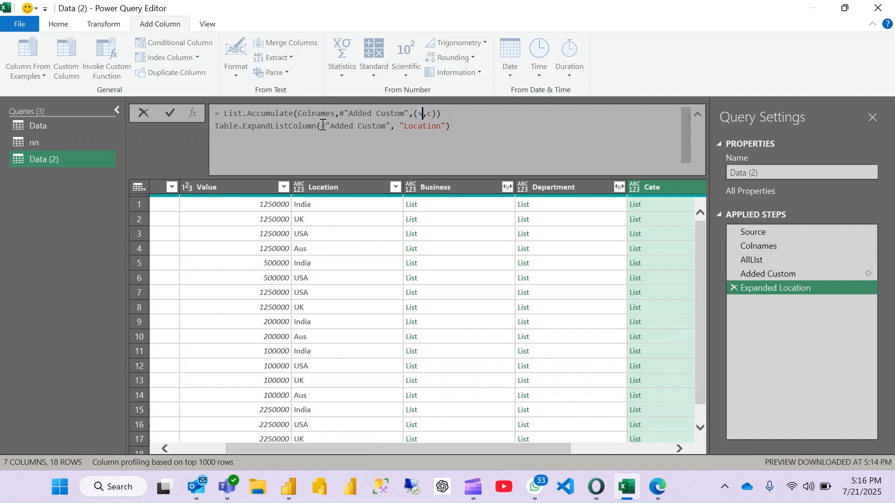
- Replace Table.ExpandListColumn's arguments with s and c, add the outer closing parenthesis, and apply the formula
drag(391, 126, 321, 126)
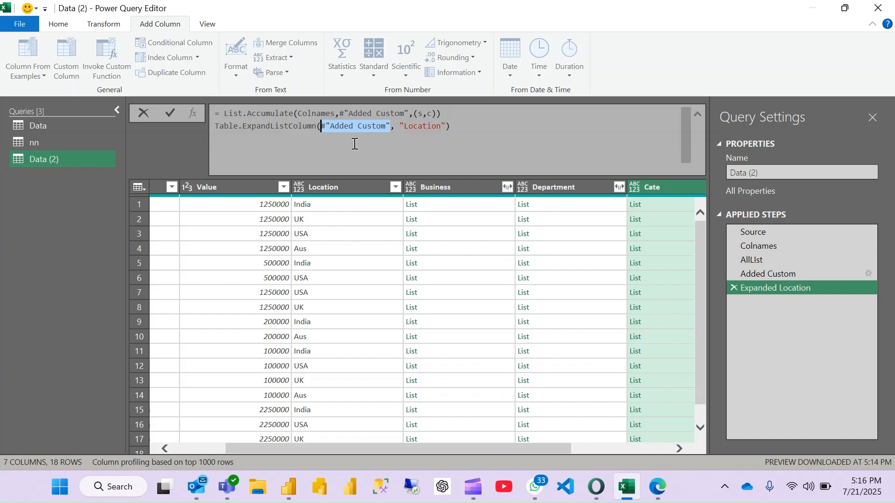
text(s)
key(End)
key(Escape)
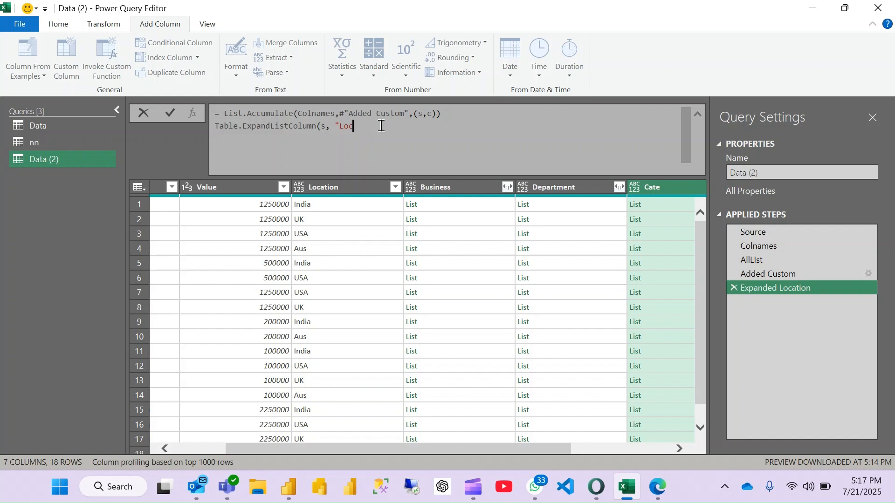
text(c)
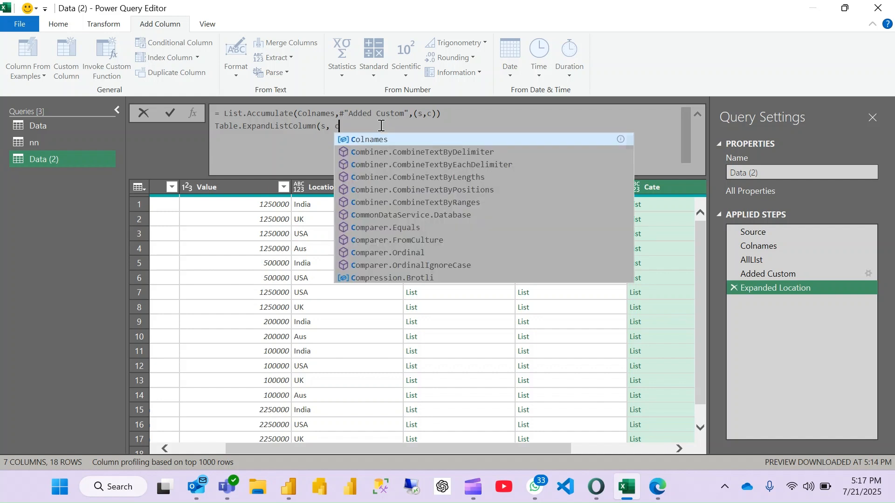
text())
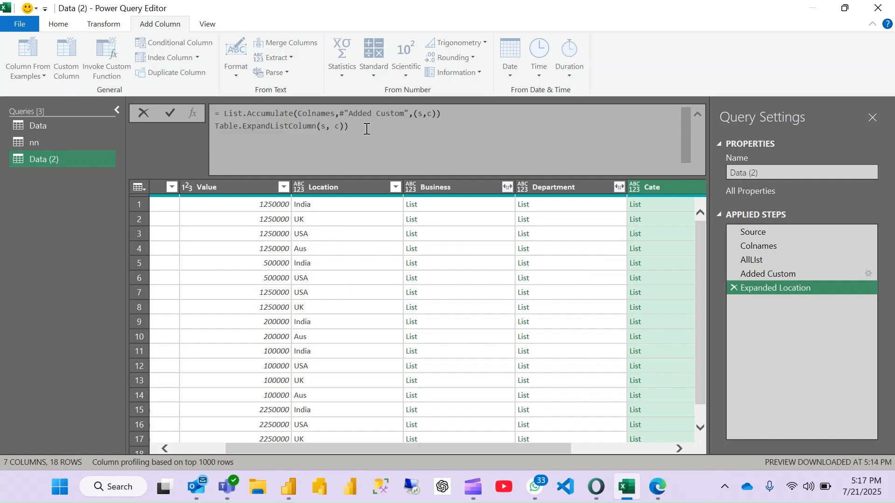
key(Return)
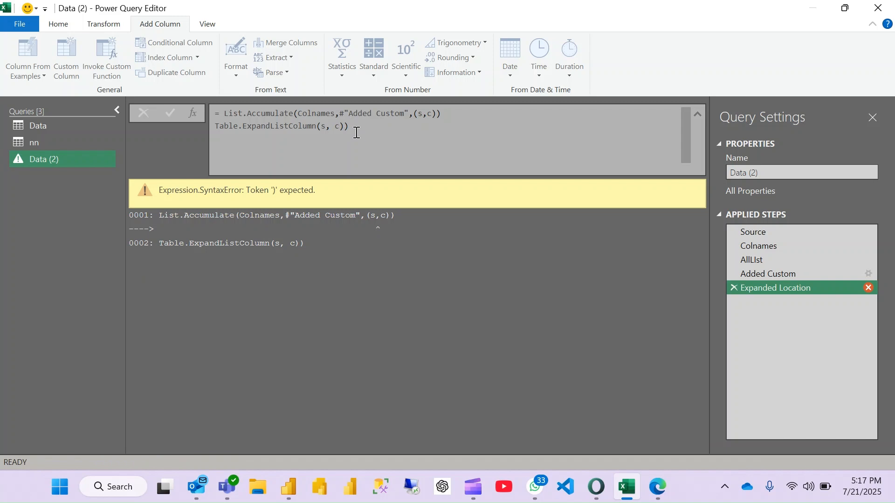
- Replace the extra closing parenthesis after (s,c) with => and apply the corrected List.Accumulate formula
click(458, 115)
key(Return)
text(=>)
key(Return)
- Examine the expanded Location, Business, Department and Cate columns and the Custom values across the rows
scroll(456, 283, right, 5)
scroll(455, 282, left, 5)
scroll(455, 283, right, 5)
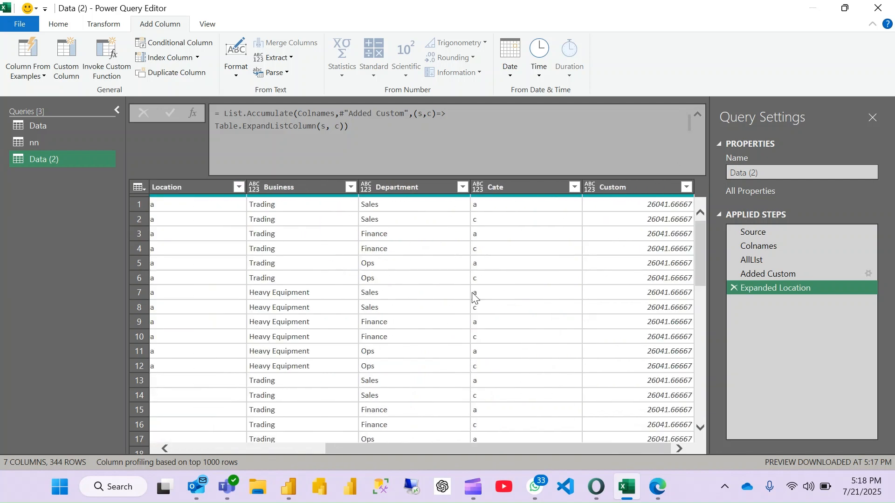
scroll(473, 302, left, 5)
scroll(472, 301, down, 5)
scroll(473, 302, up, 5)
scroll(473, 302, right, 3)
scroll(473, 302, left, 3)
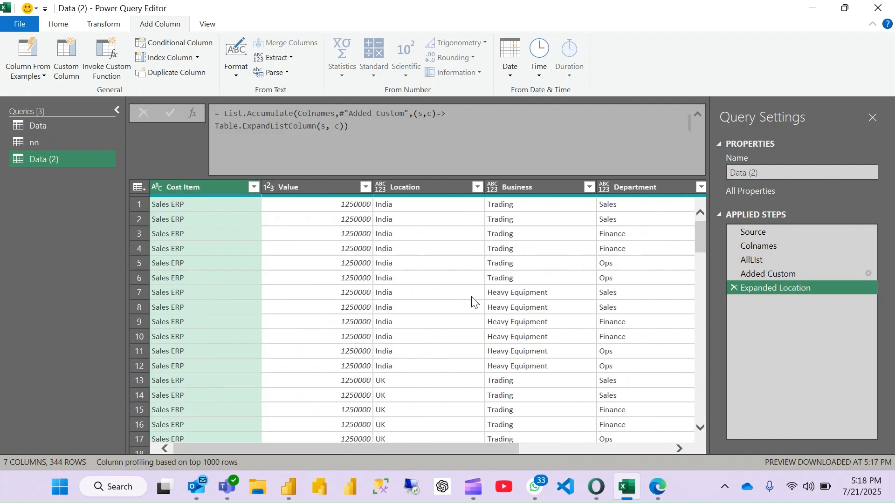
scroll(473, 302, right, 3)
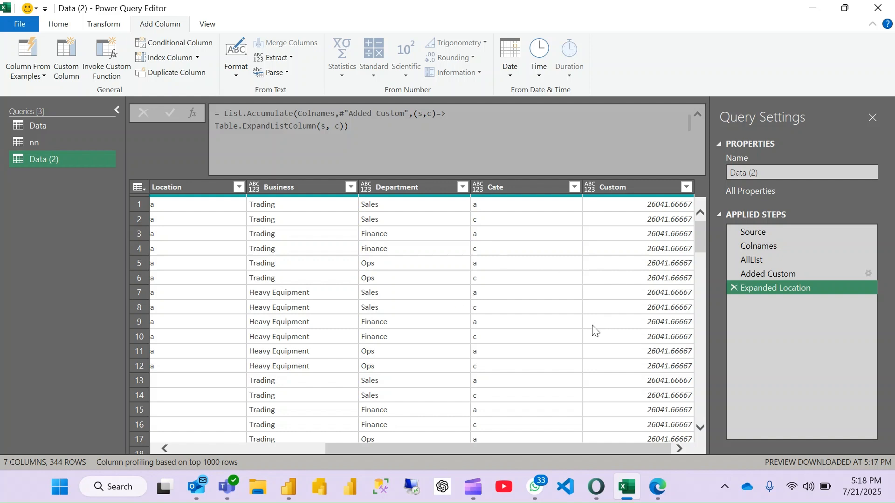
- Review the Colnames, AllLIst and Added Custom steps in turn, checking their formulas and the Custom column's values
click(780, 244)
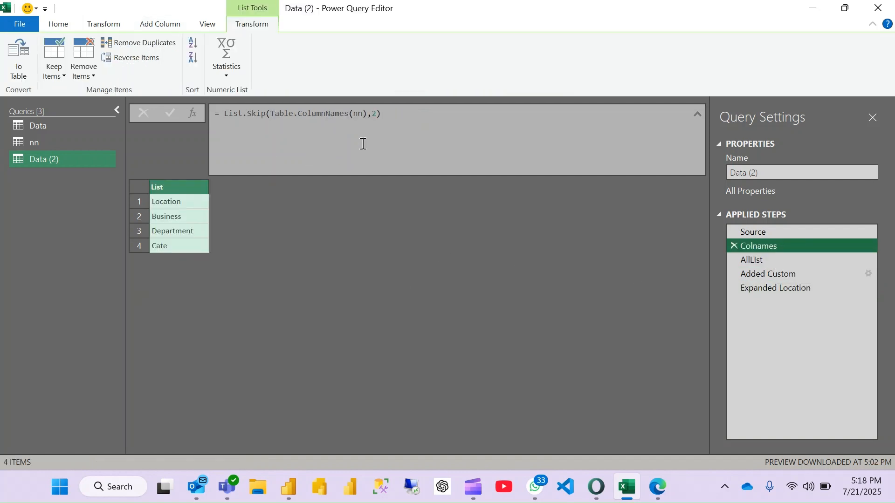
click(750, 259)
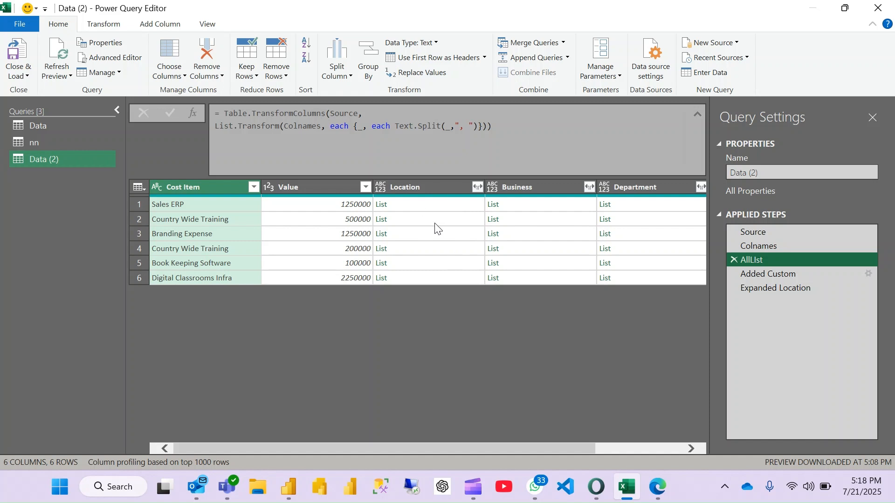
click(416, 205)
drag(768, 274, 771, 273)
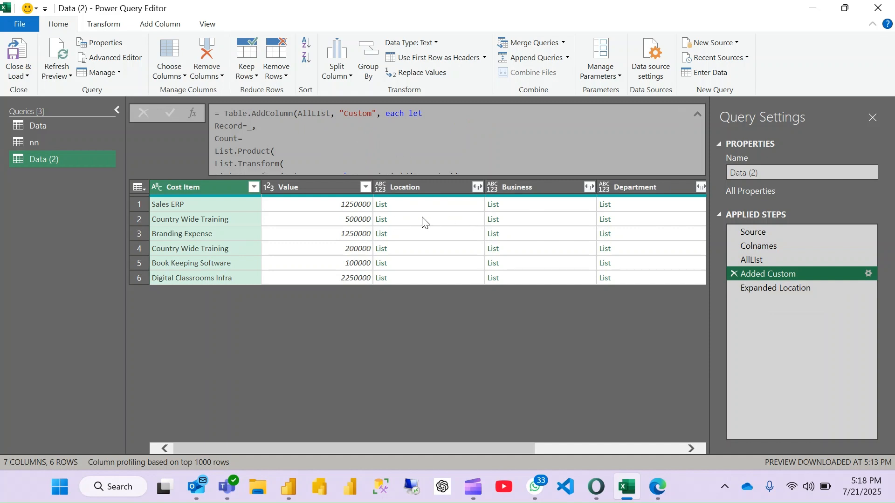
scroll(461, 230, right, 5)
scroll(461, 230, left, 3)
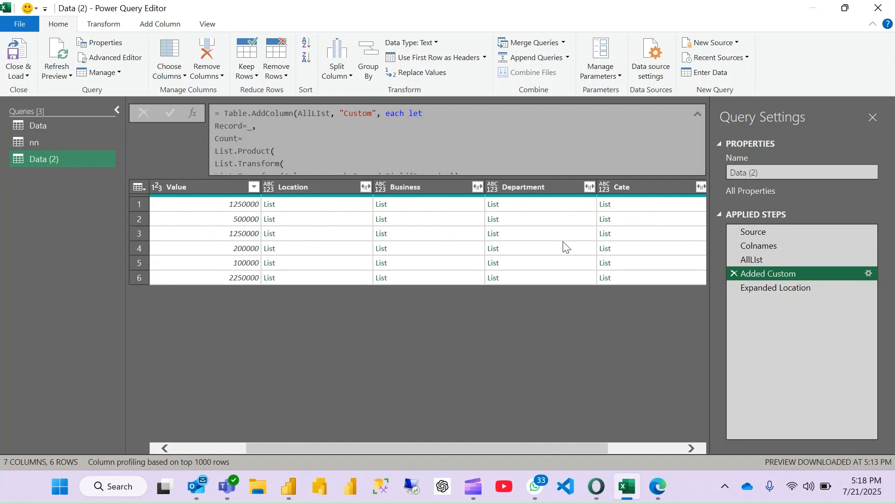
scroll(565, 246, right, 3)
scroll(323, 139, down, 2)
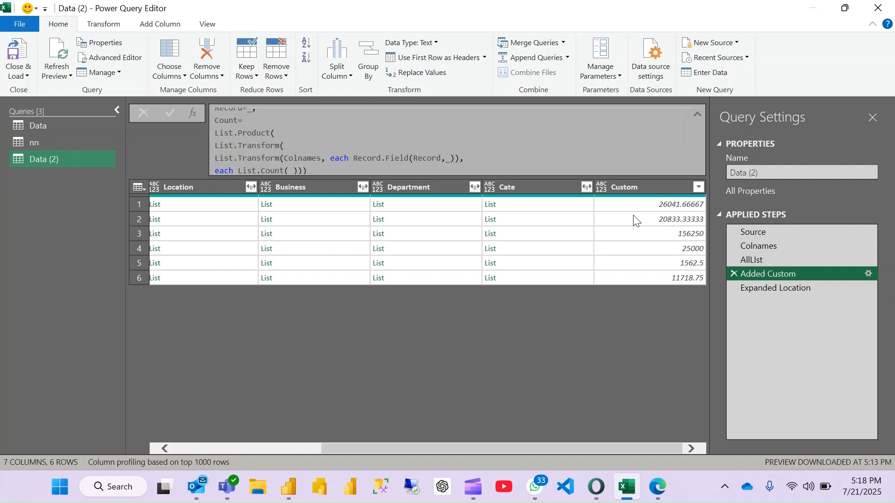
scroll(524, 251, left, 3)
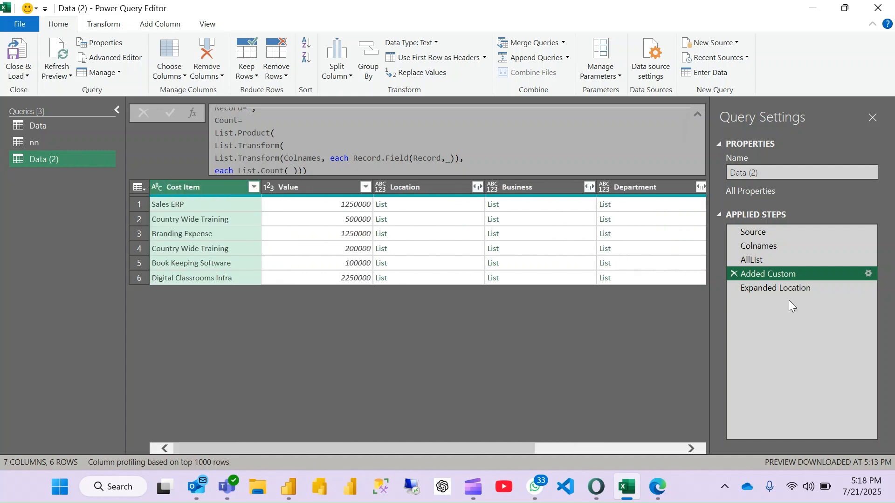
- Return to the Expanded Location step and review its full List.Accumulate formula
click(800, 291)
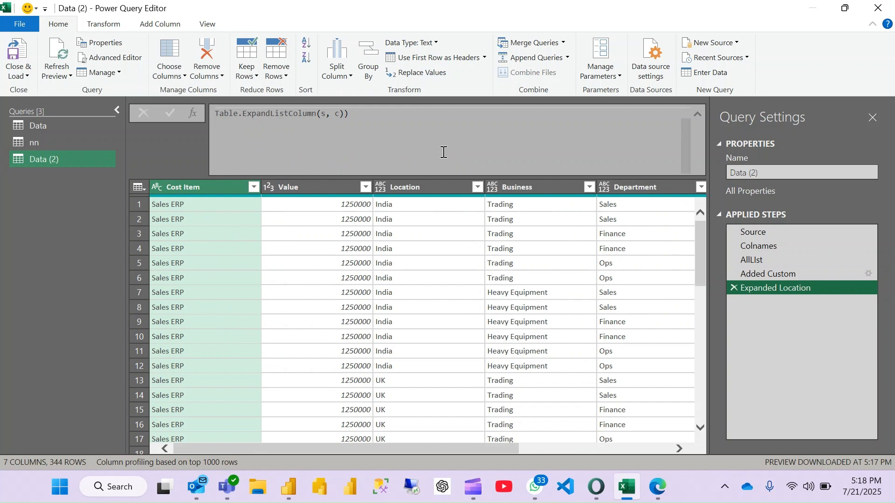
scroll(429, 159, up, 1)
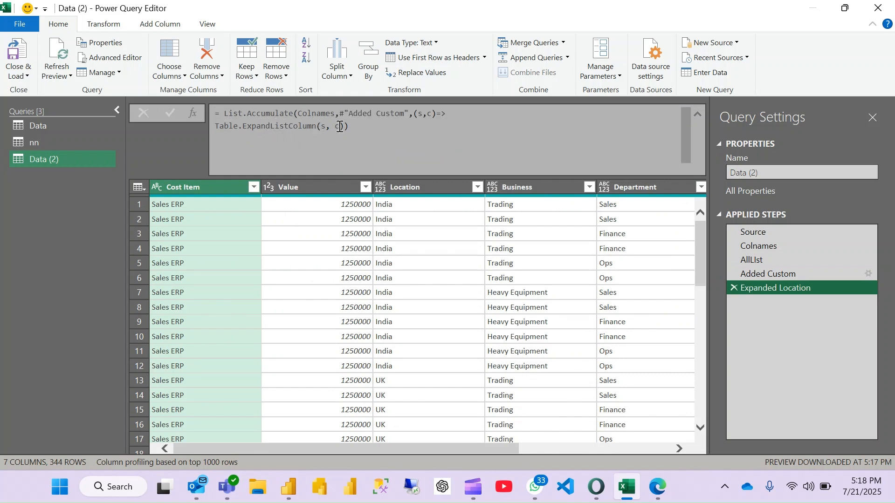
click(360, 125)
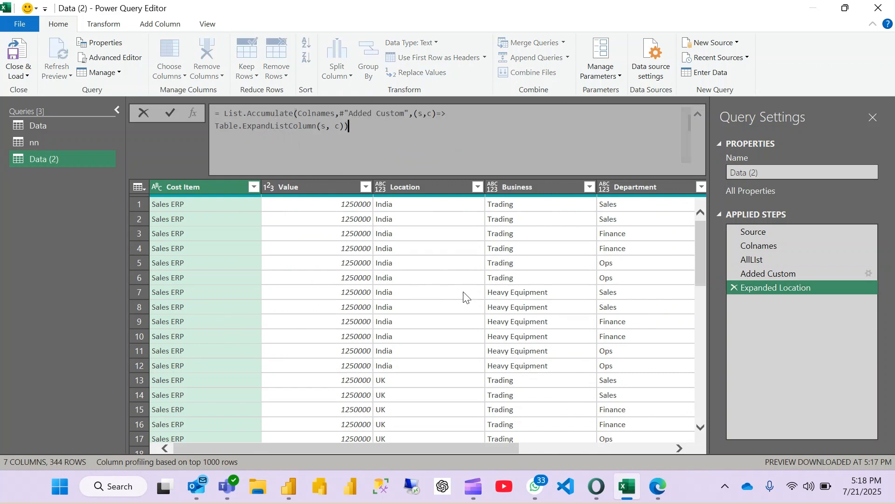